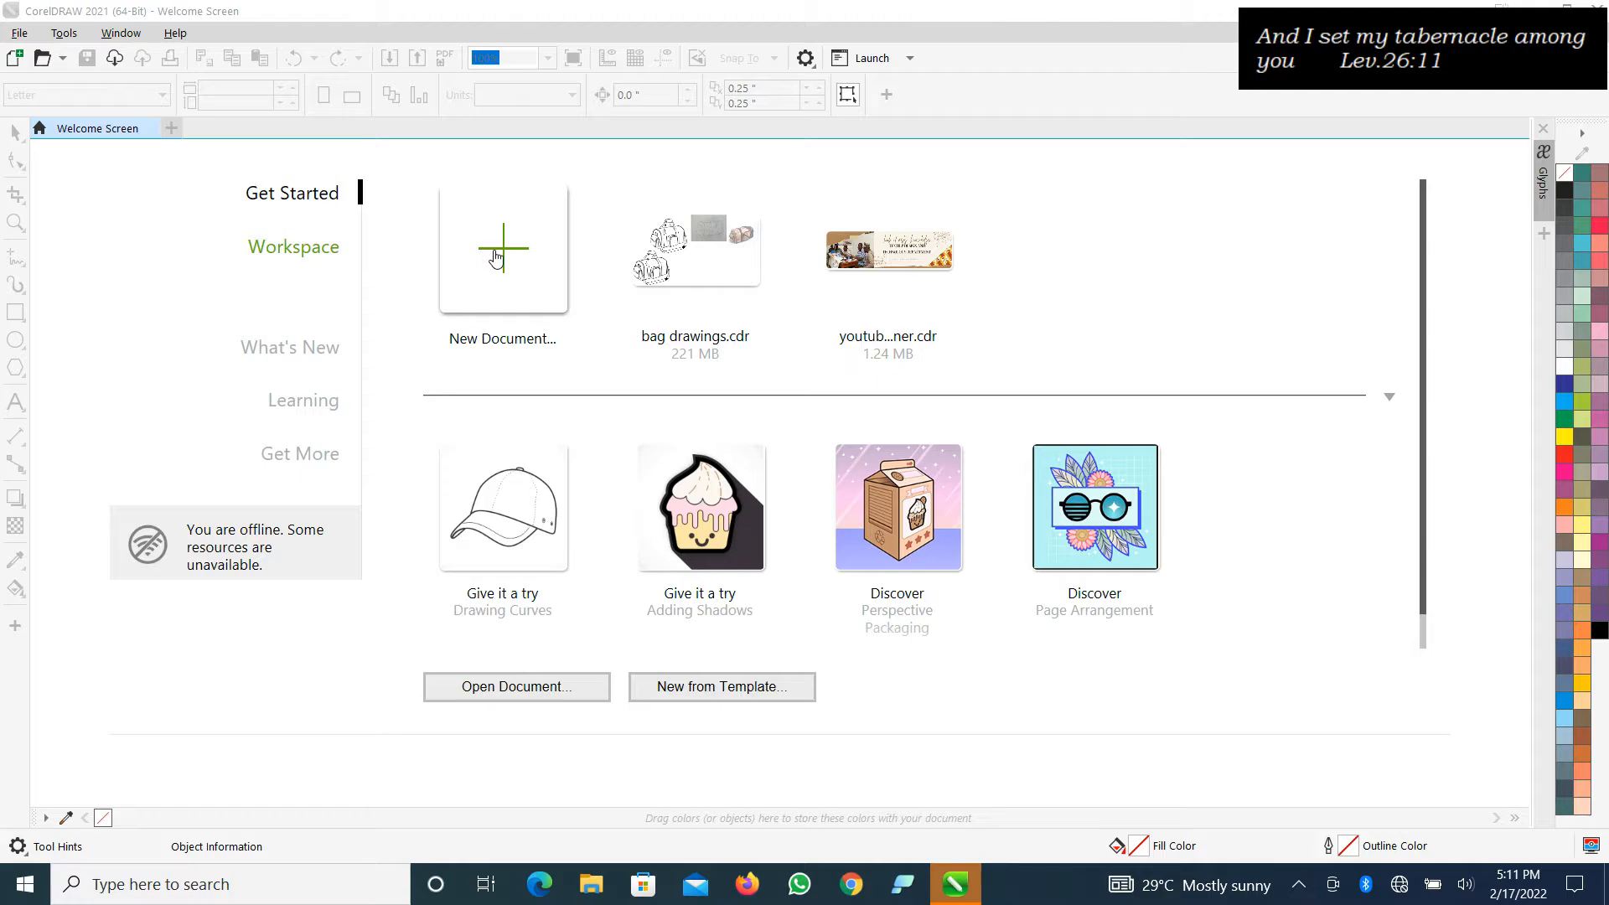
- Create a new landscape Letter document named "chant" in RGB color mode at 300 dpi
{"action": "left_click", "coordinate": [494, 256]}
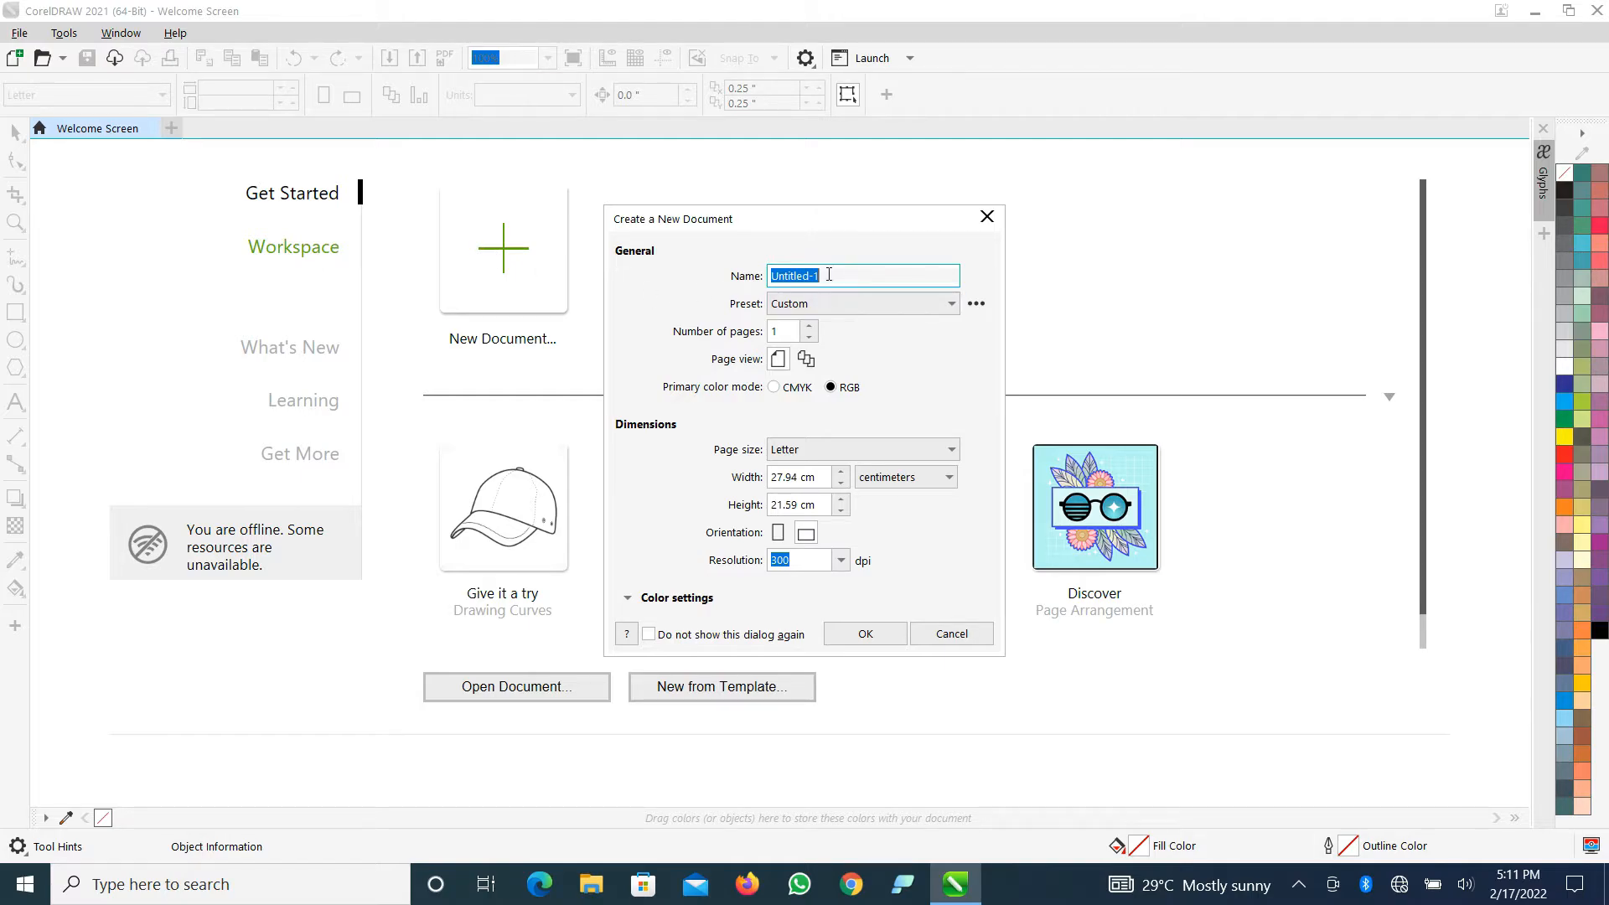
{"action": "key", "text": "BackSpace"}
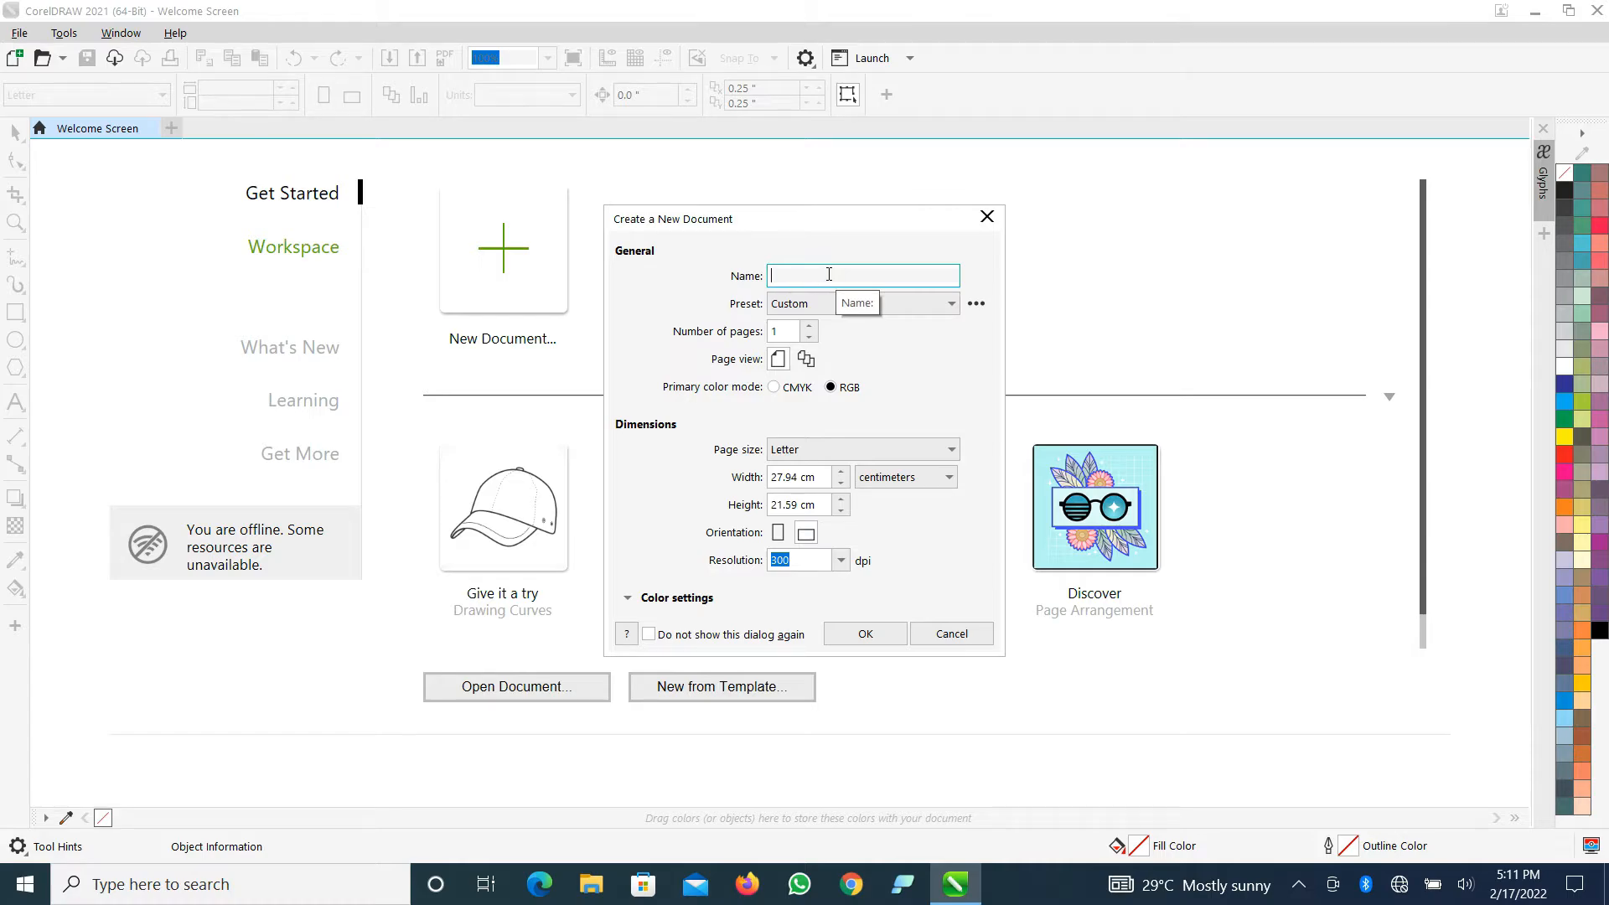
{"action": "type", "text": "chant"}
{"action": "left_click", "coordinate": [856, 636]}
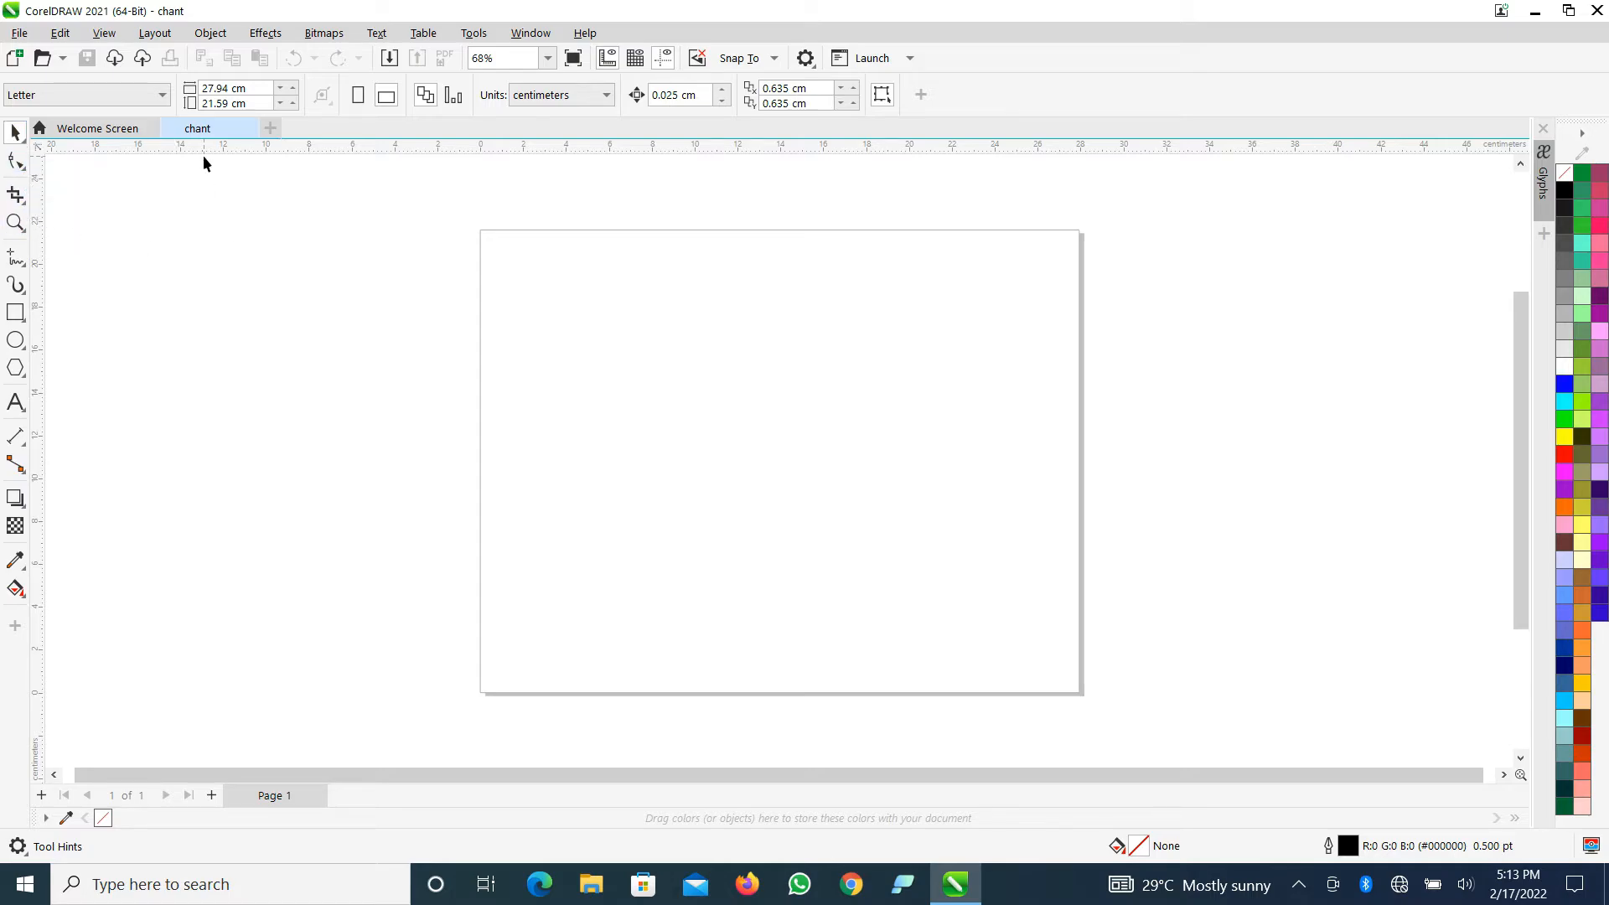
{"action": "left_click", "coordinate": [20, 141]}
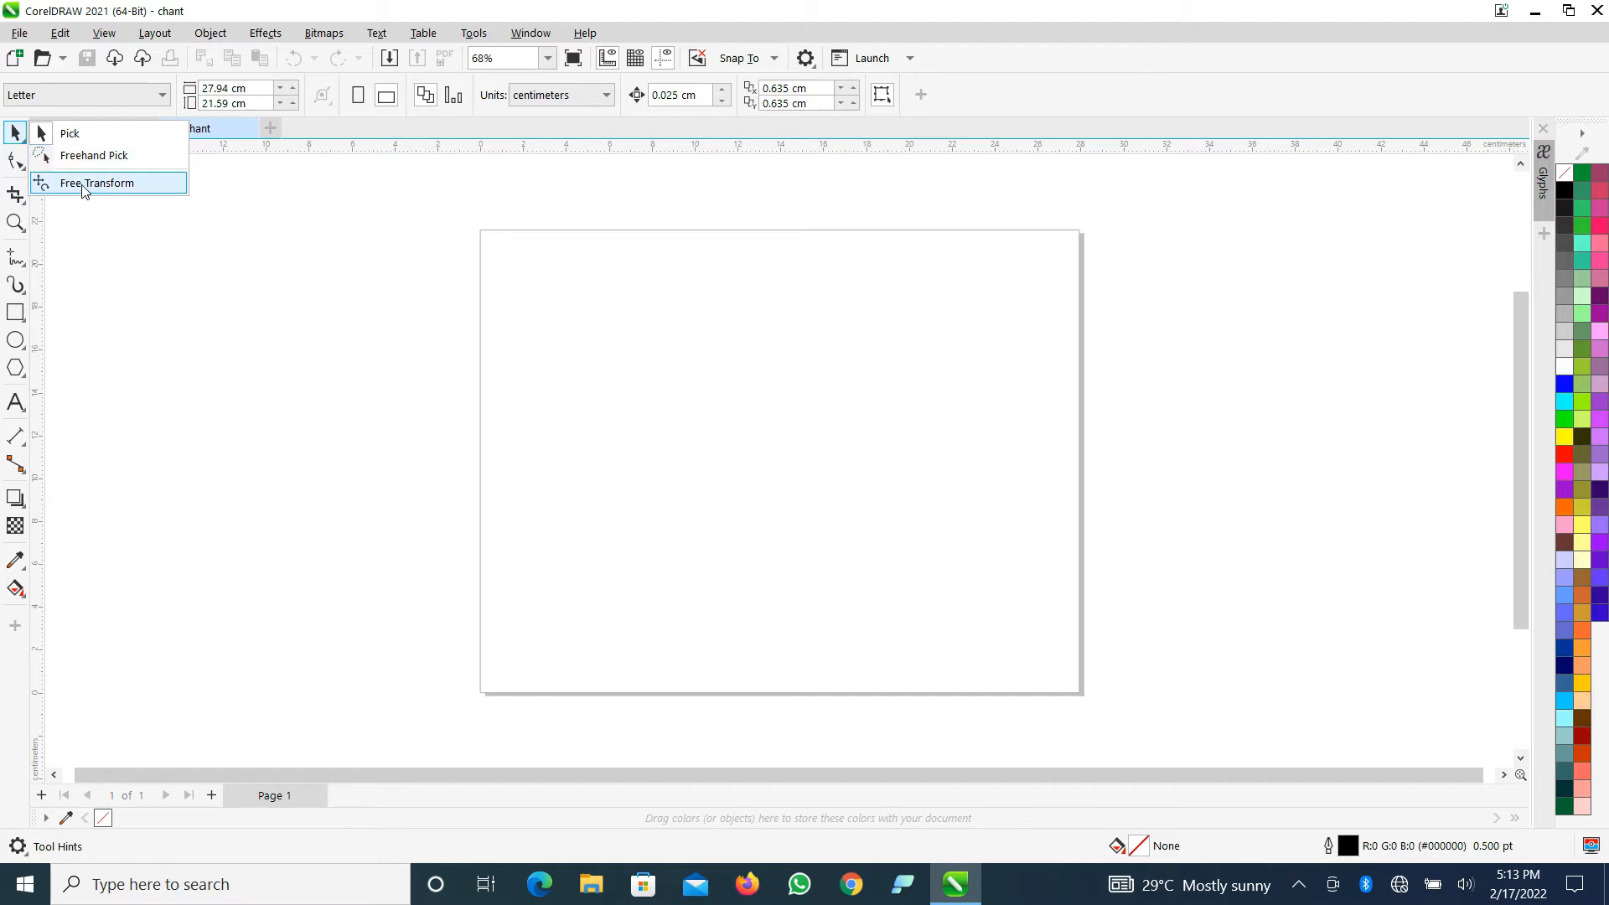
{"action": "left_click", "coordinate": [94, 226]}
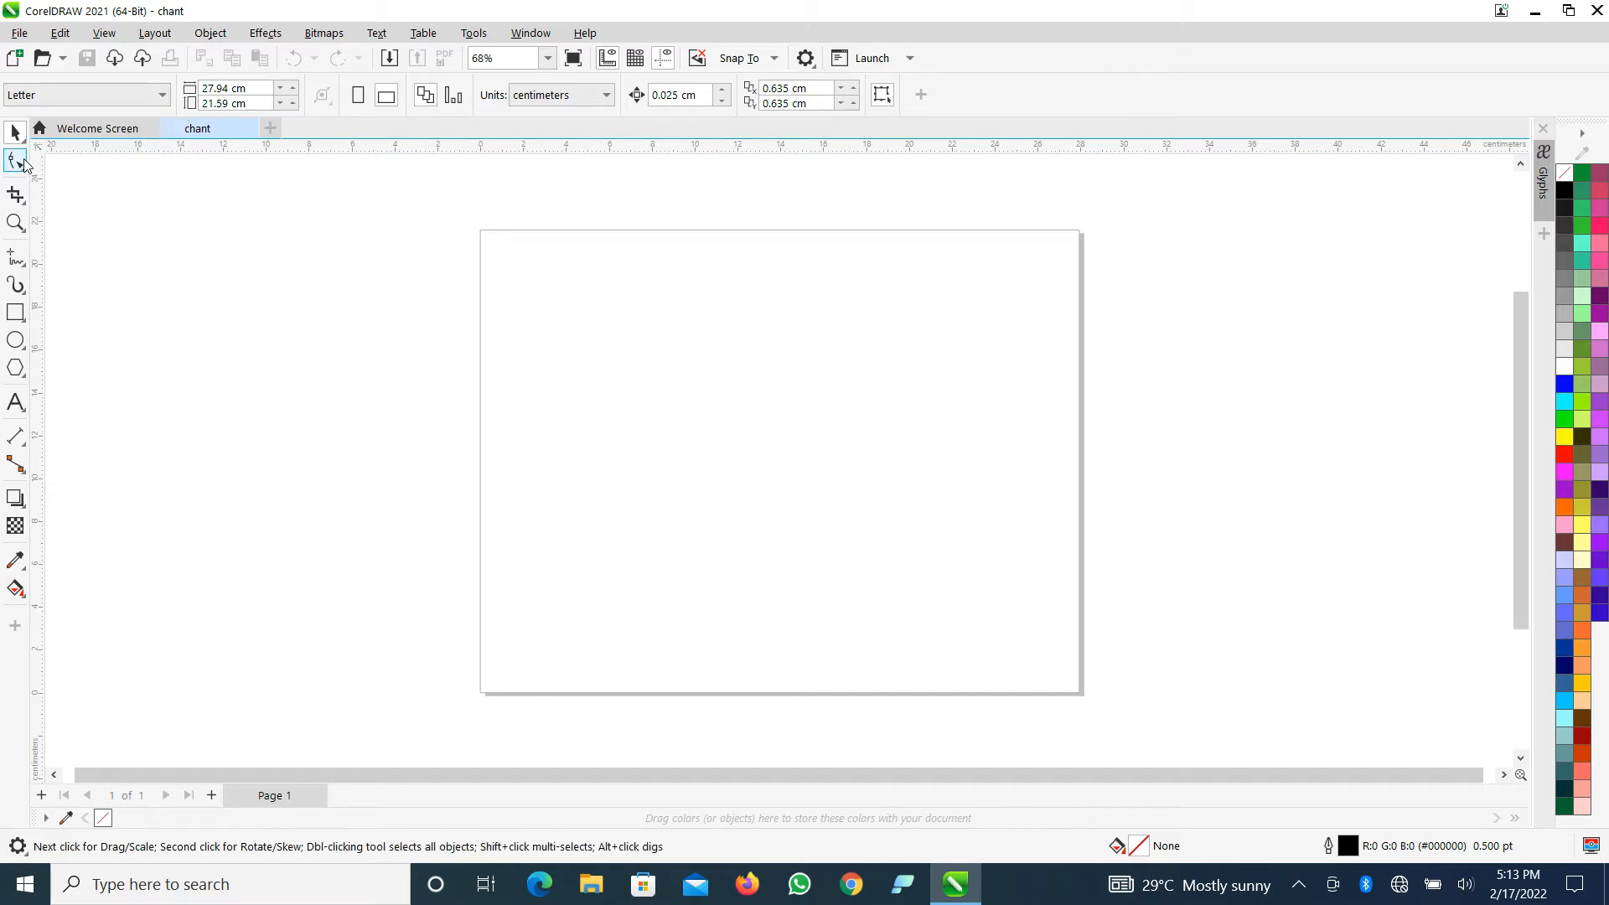
{"action": "left_click", "coordinate": [23, 163]}
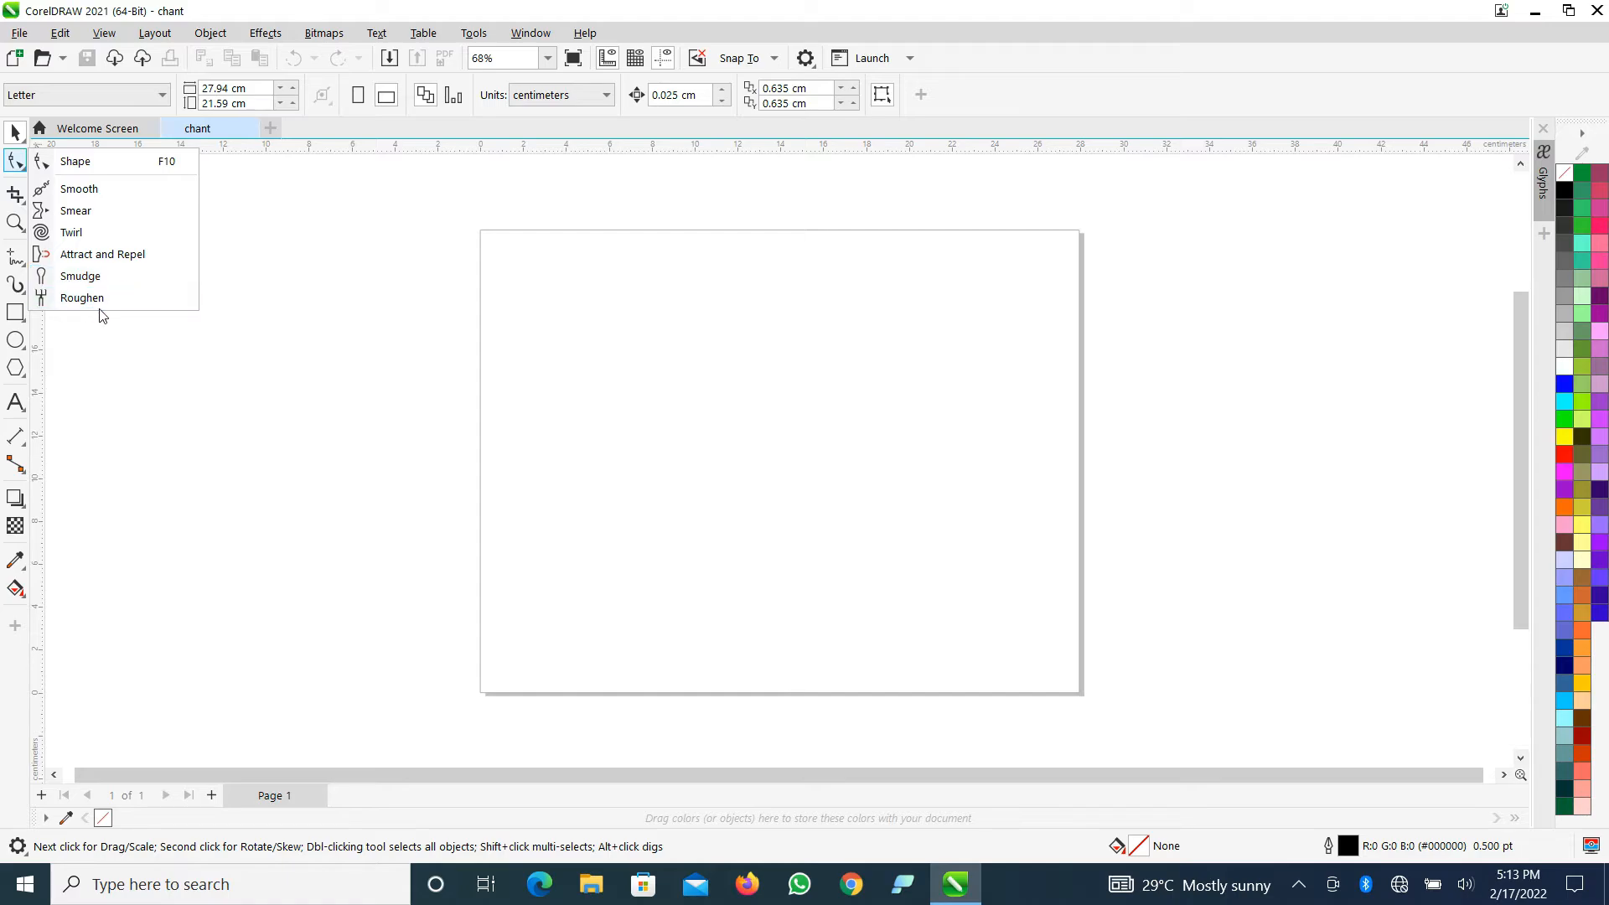
{"action": "left_click", "coordinate": [162, 339]}
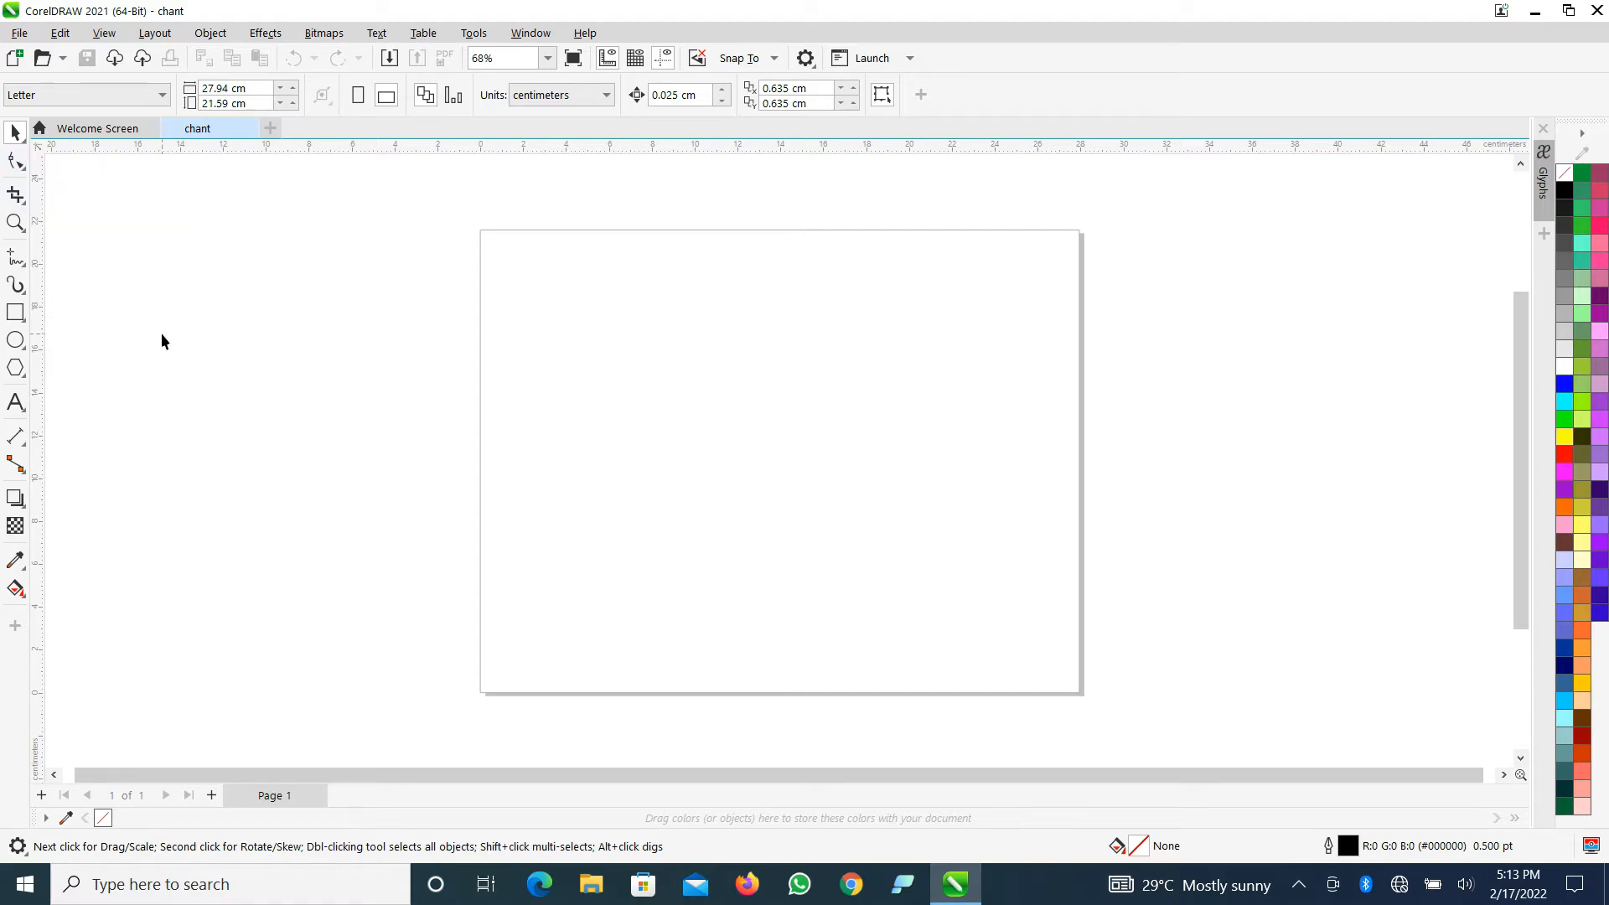
{"action": "left_click", "coordinate": [18, 227]}
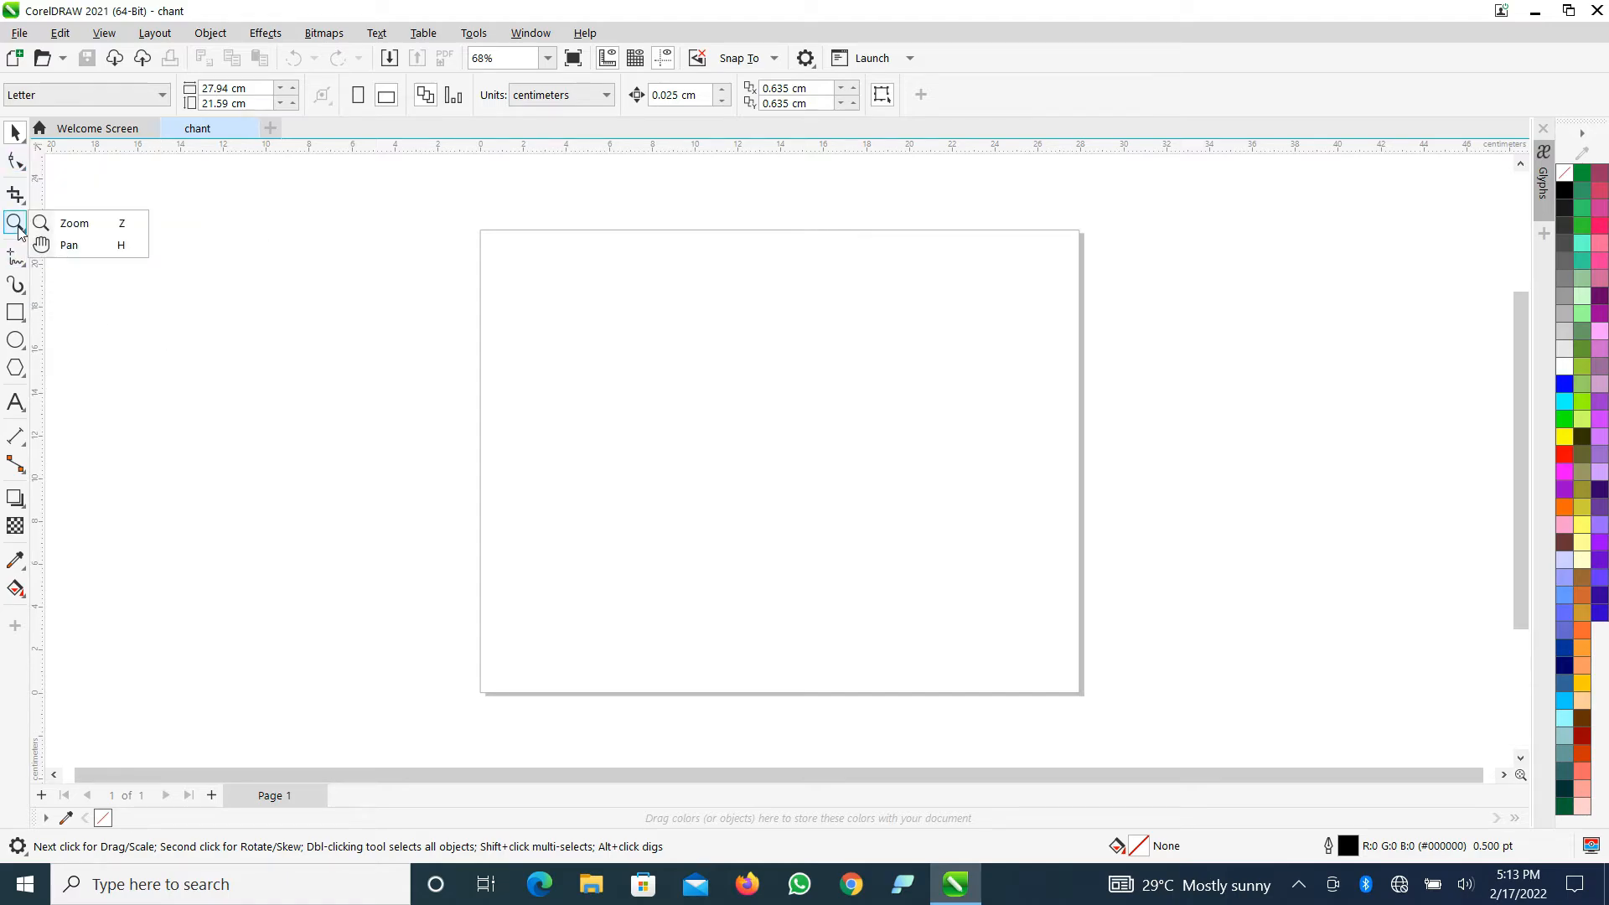
{"action": "left_click", "coordinate": [52, 194]}
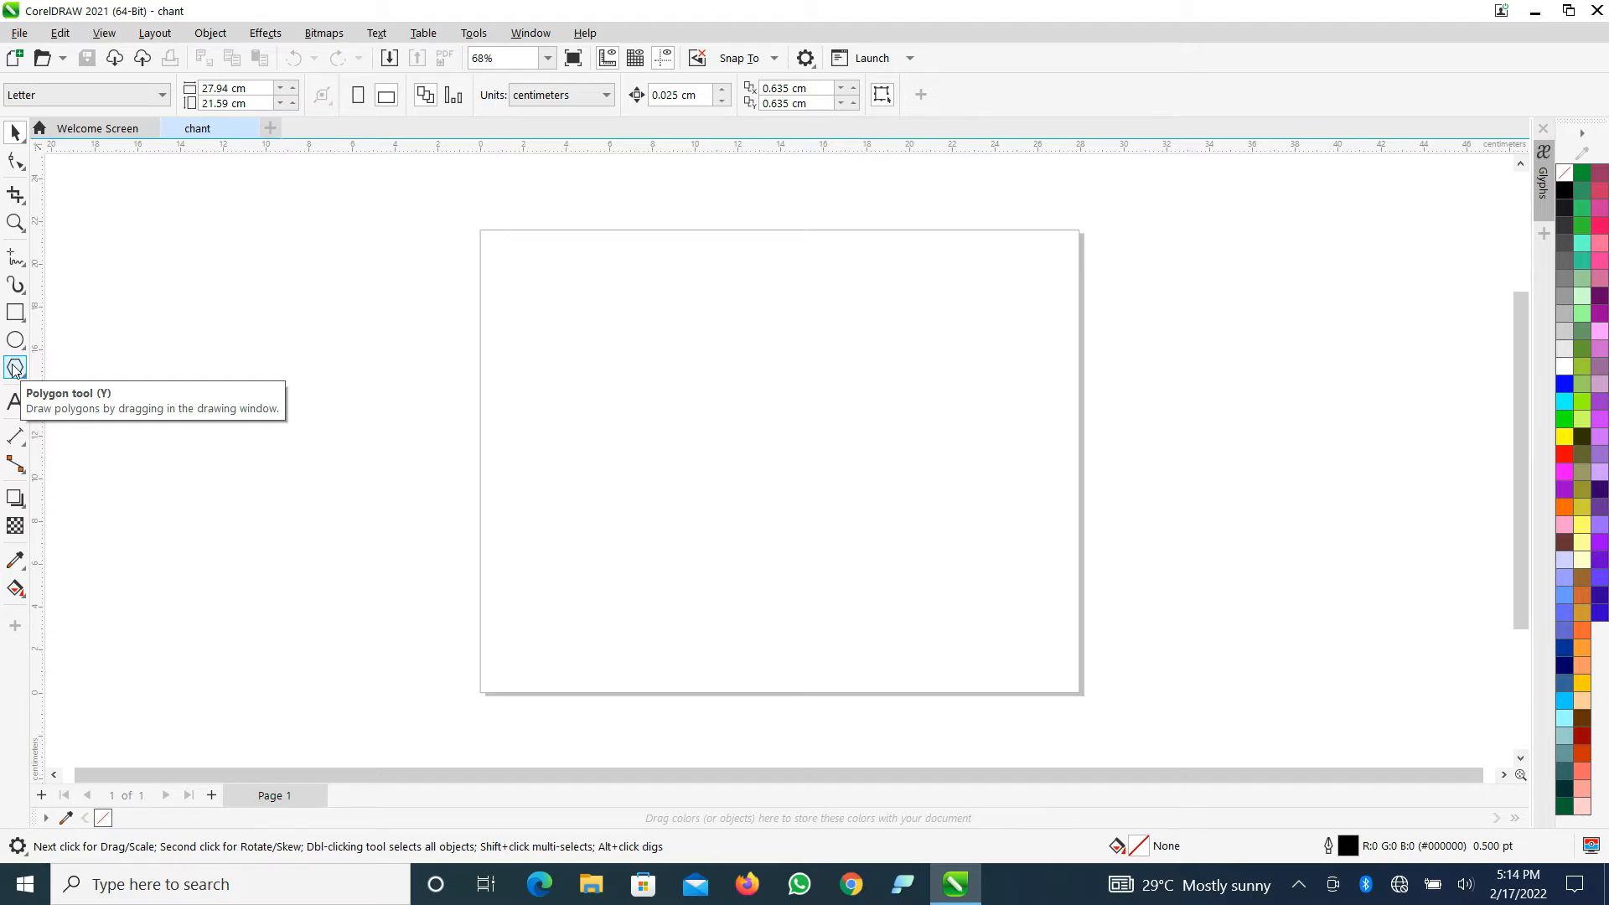
- Draw a rectangle about 5.8 cm wide and 3.6 cm high near the page's upper-left corner
{"action": "left_click", "coordinate": [15, 313]}
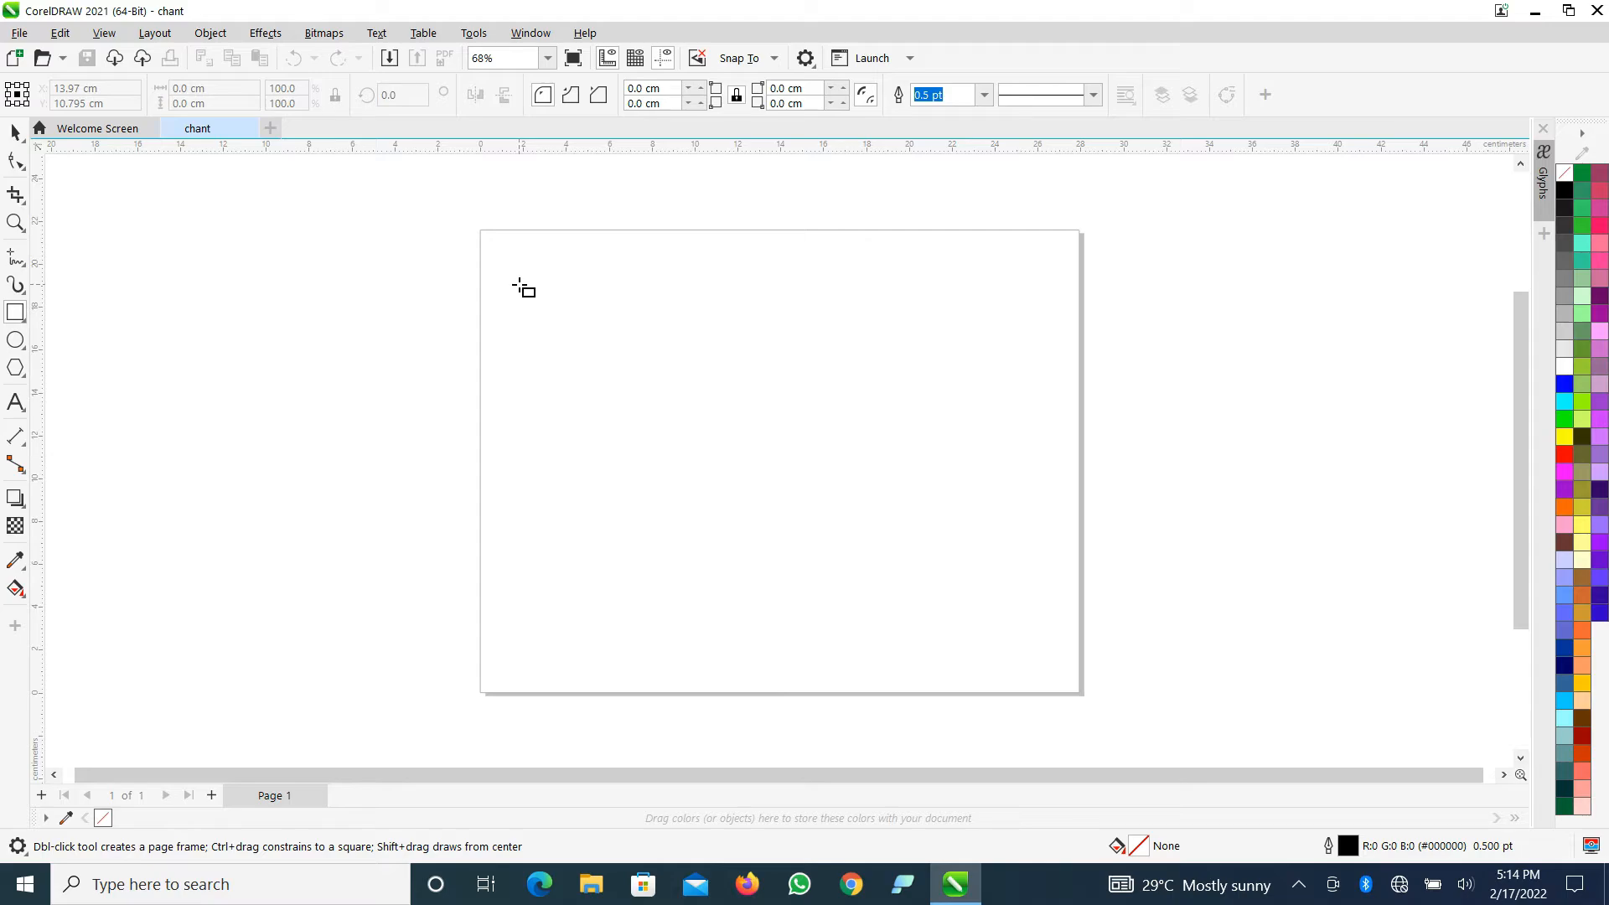
{"action": "left_click_drag", "start_coordinate": [518, 285], "coordinate": [643, 362]}
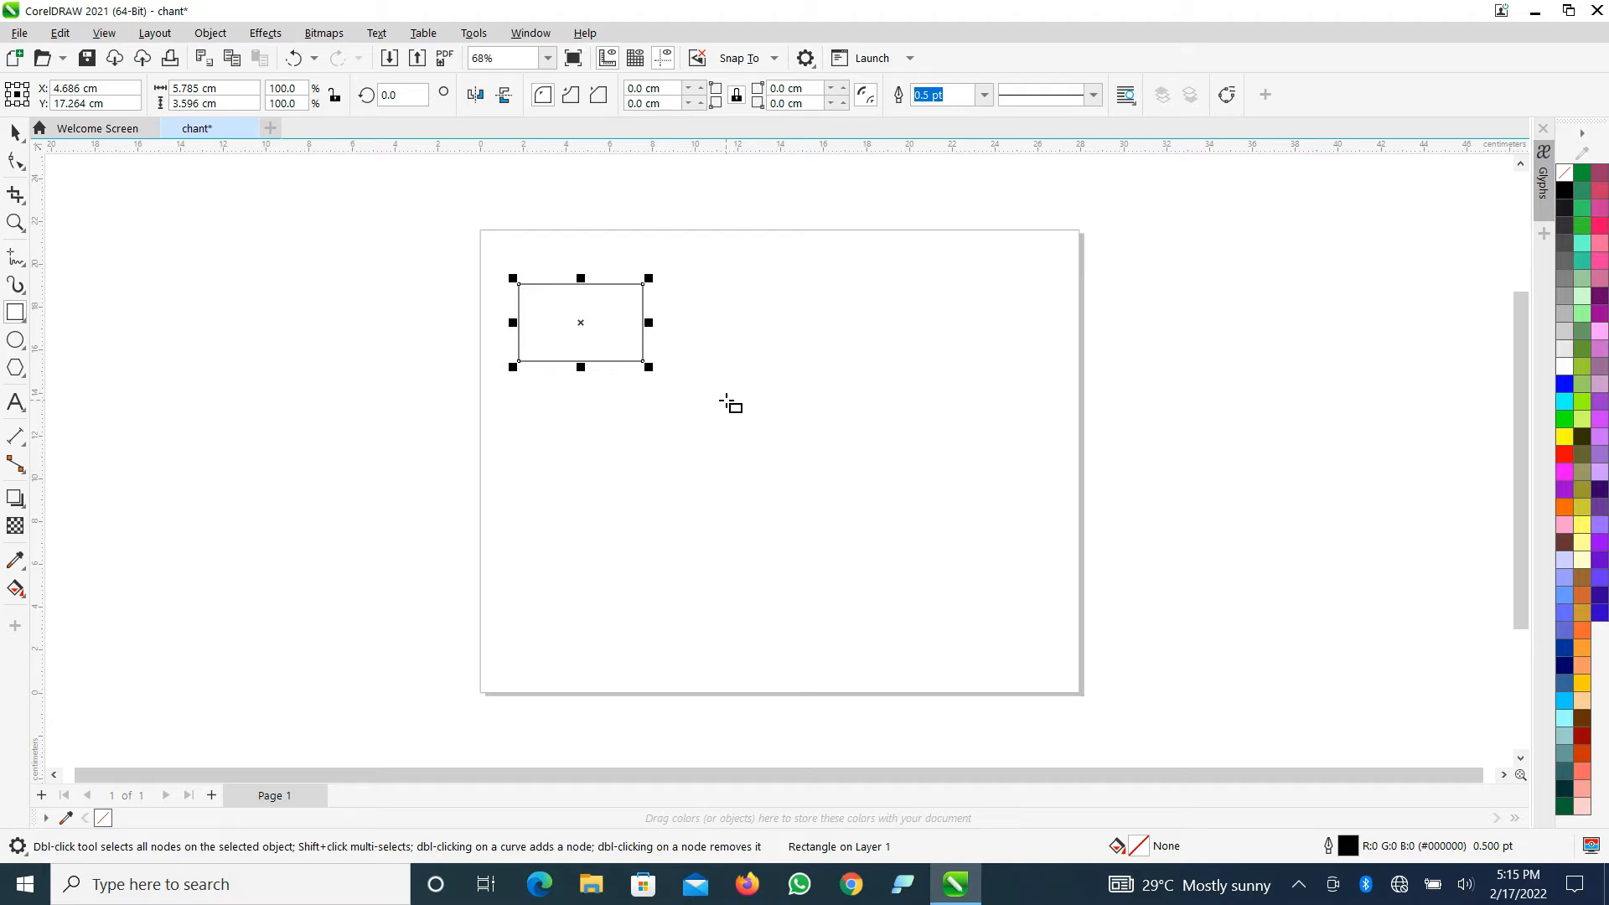
{"action": "left_click", "coordinate": [704, 285]}
{"action": "left_click_drag", "start_coordinate": [704, 285], "coordinate": [840, 365]}
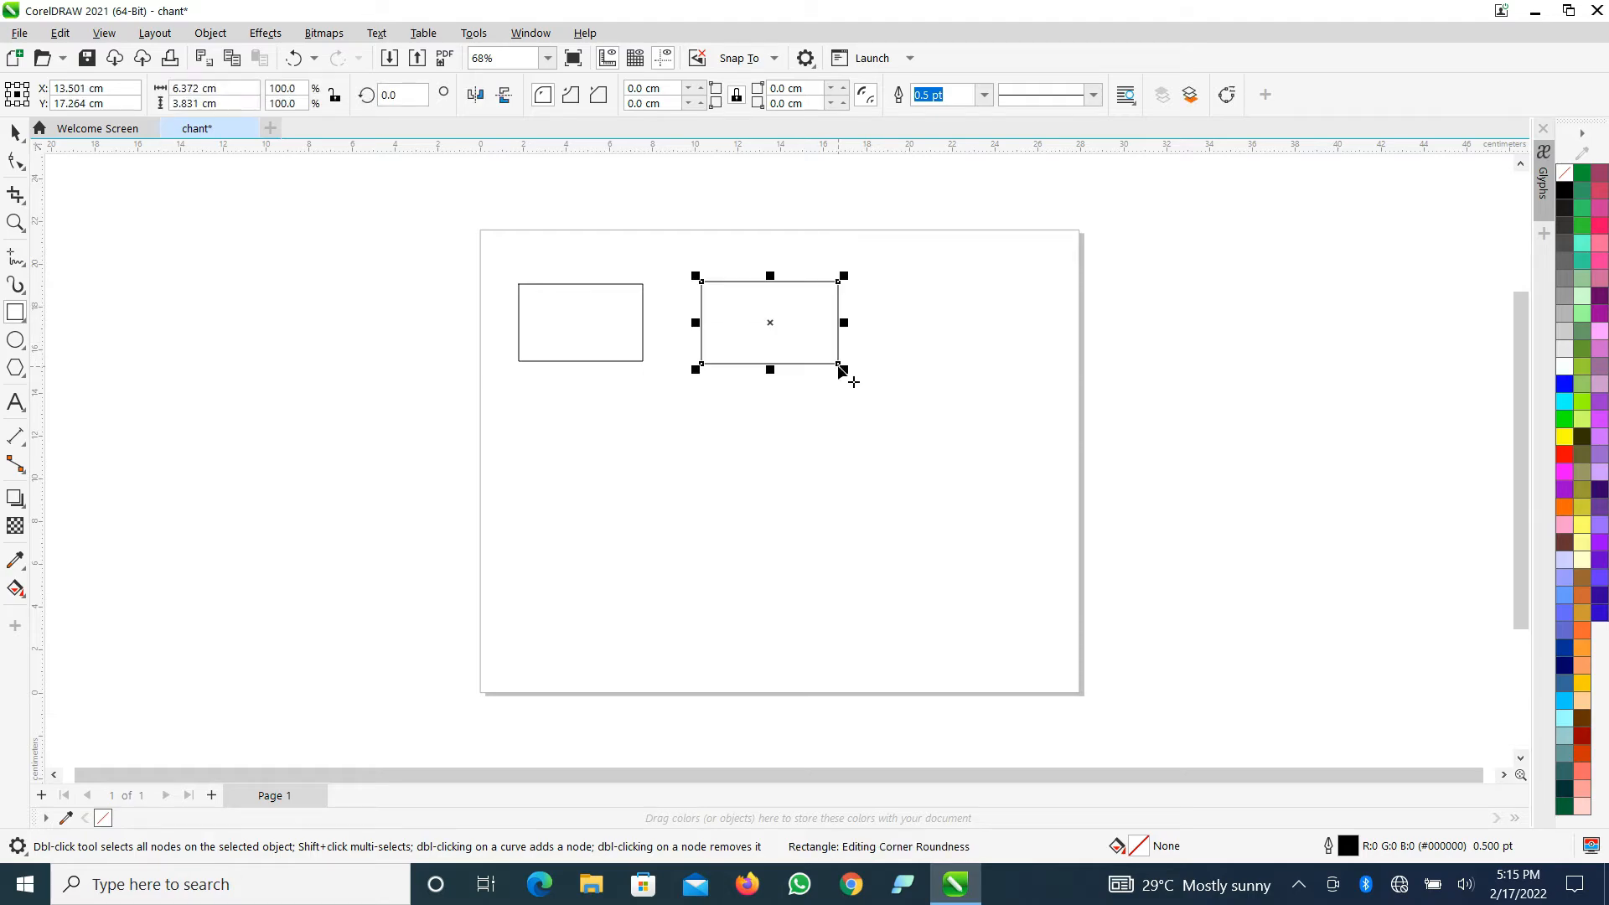
{"action": "left_click", "coordinate": [14, 133]}
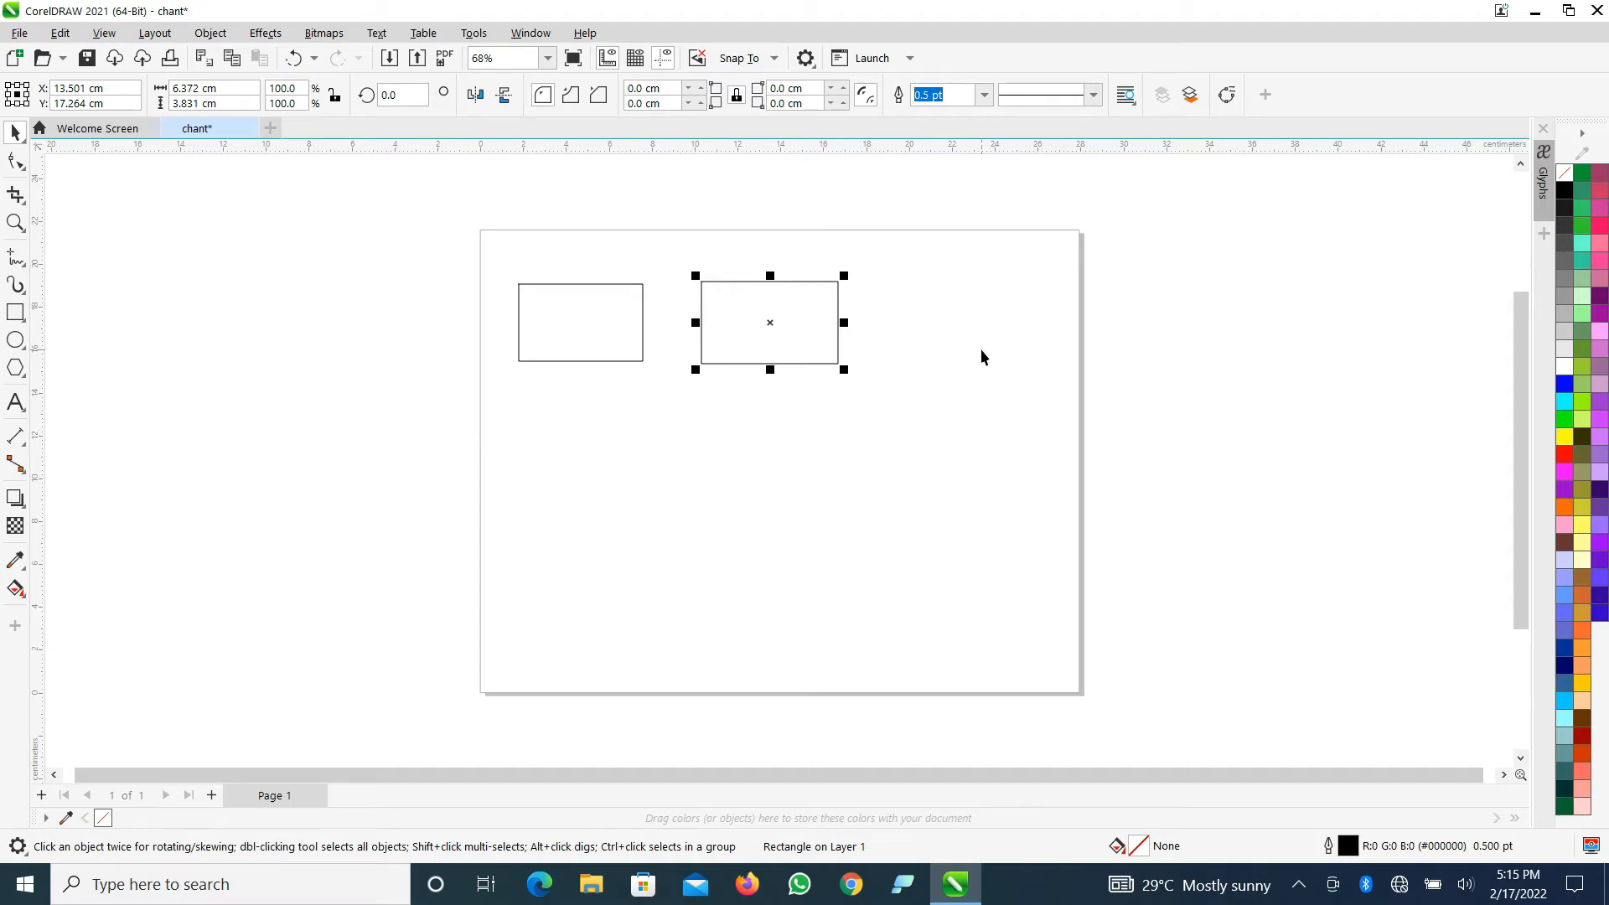
{"action": "key", "text": "Delete"}
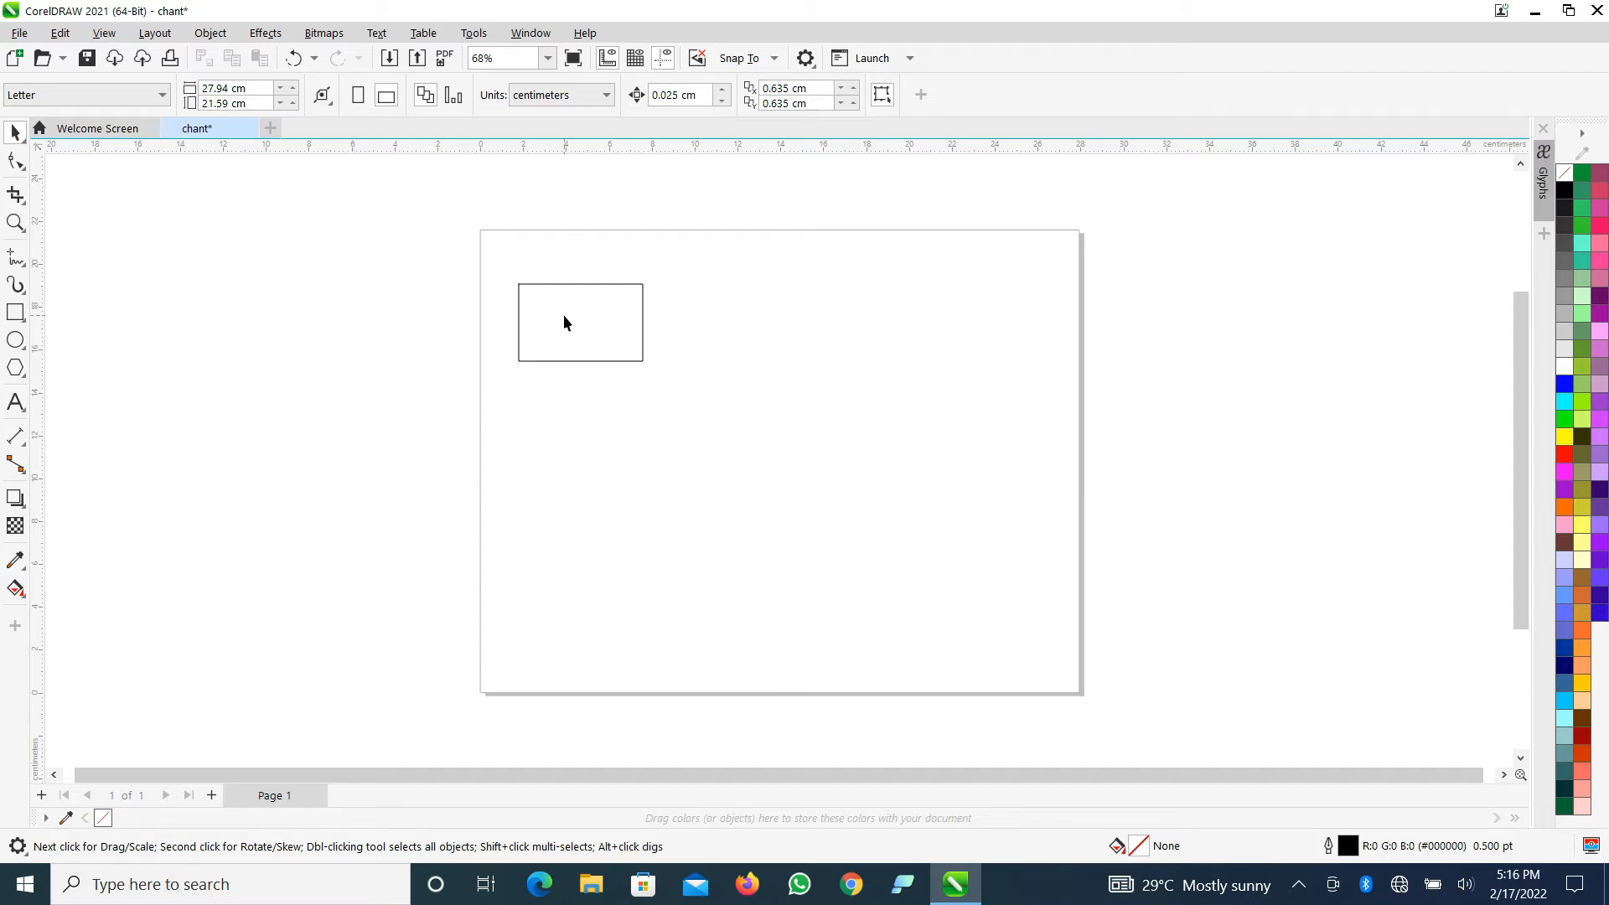
- Draw a square about 4.2 cm on each side to the right of the rectangle, and deselect it
{"action": "left_click", "coordinate": [13, 315]}
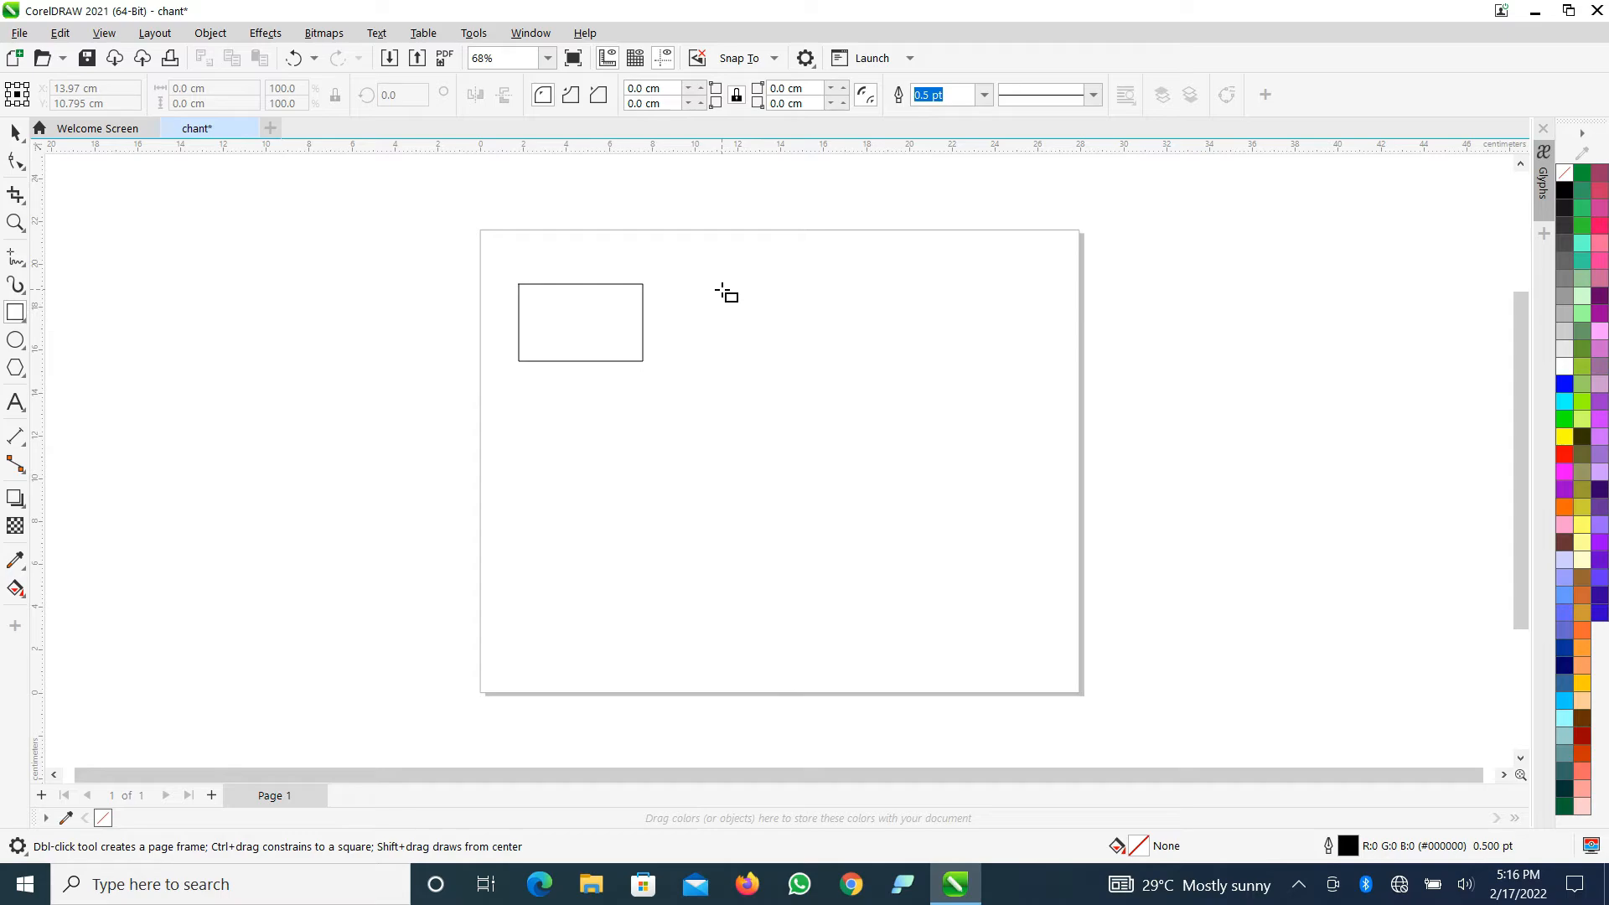
{"action": "left_click_drag", "start_coordinate": [722, 289], "coordinate": [811, 376]}
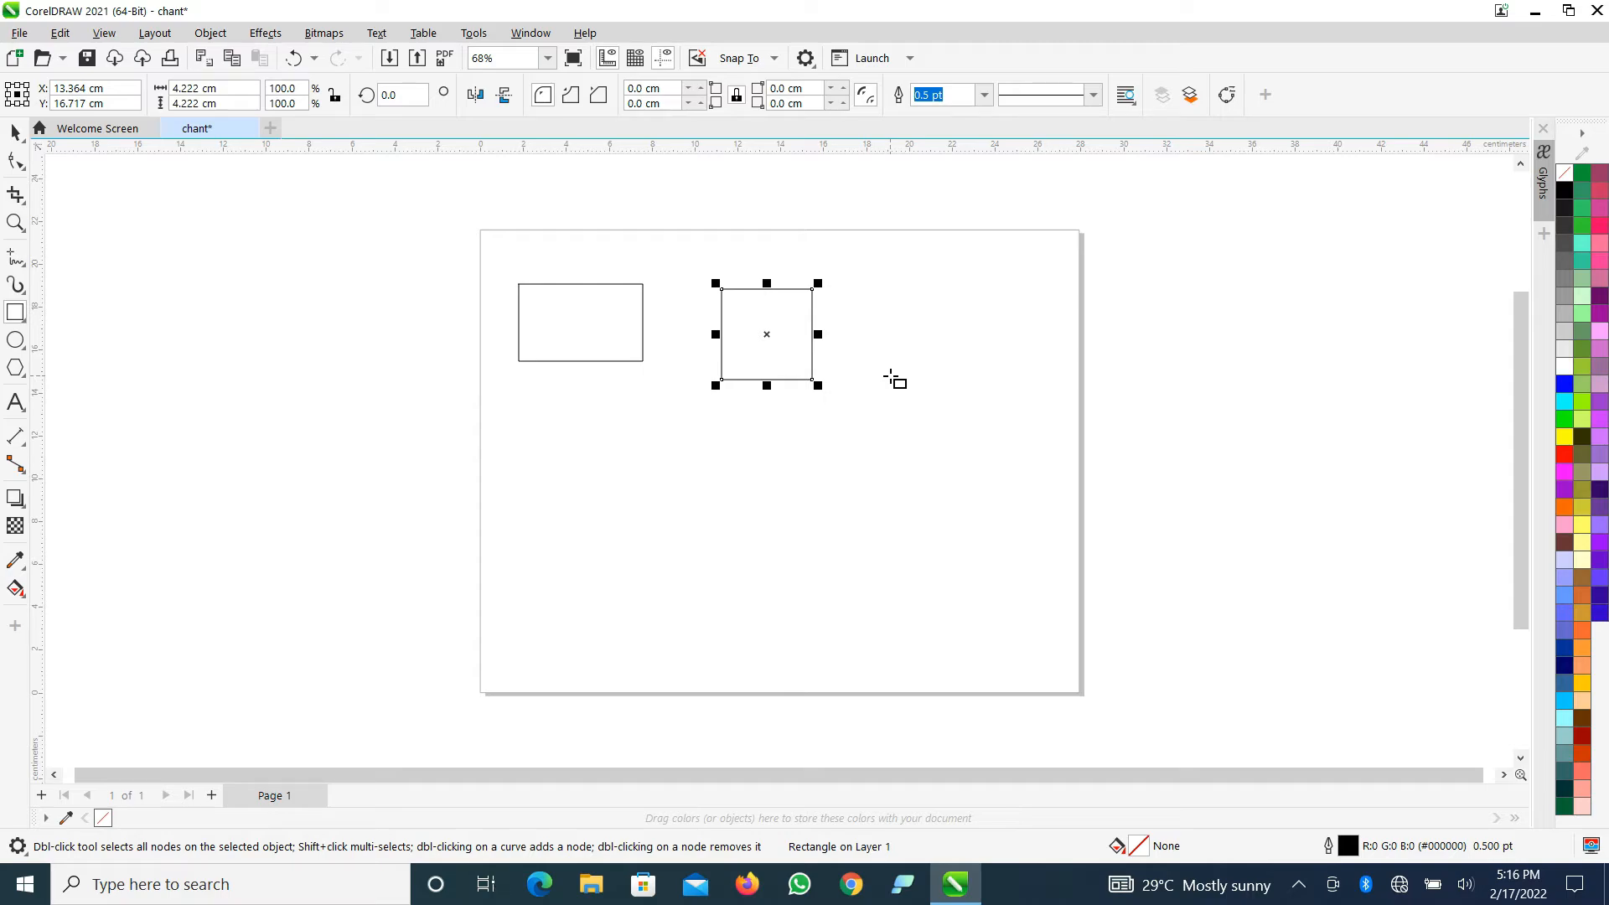
{"action": "left_click", "coordinate": [15, 132]}
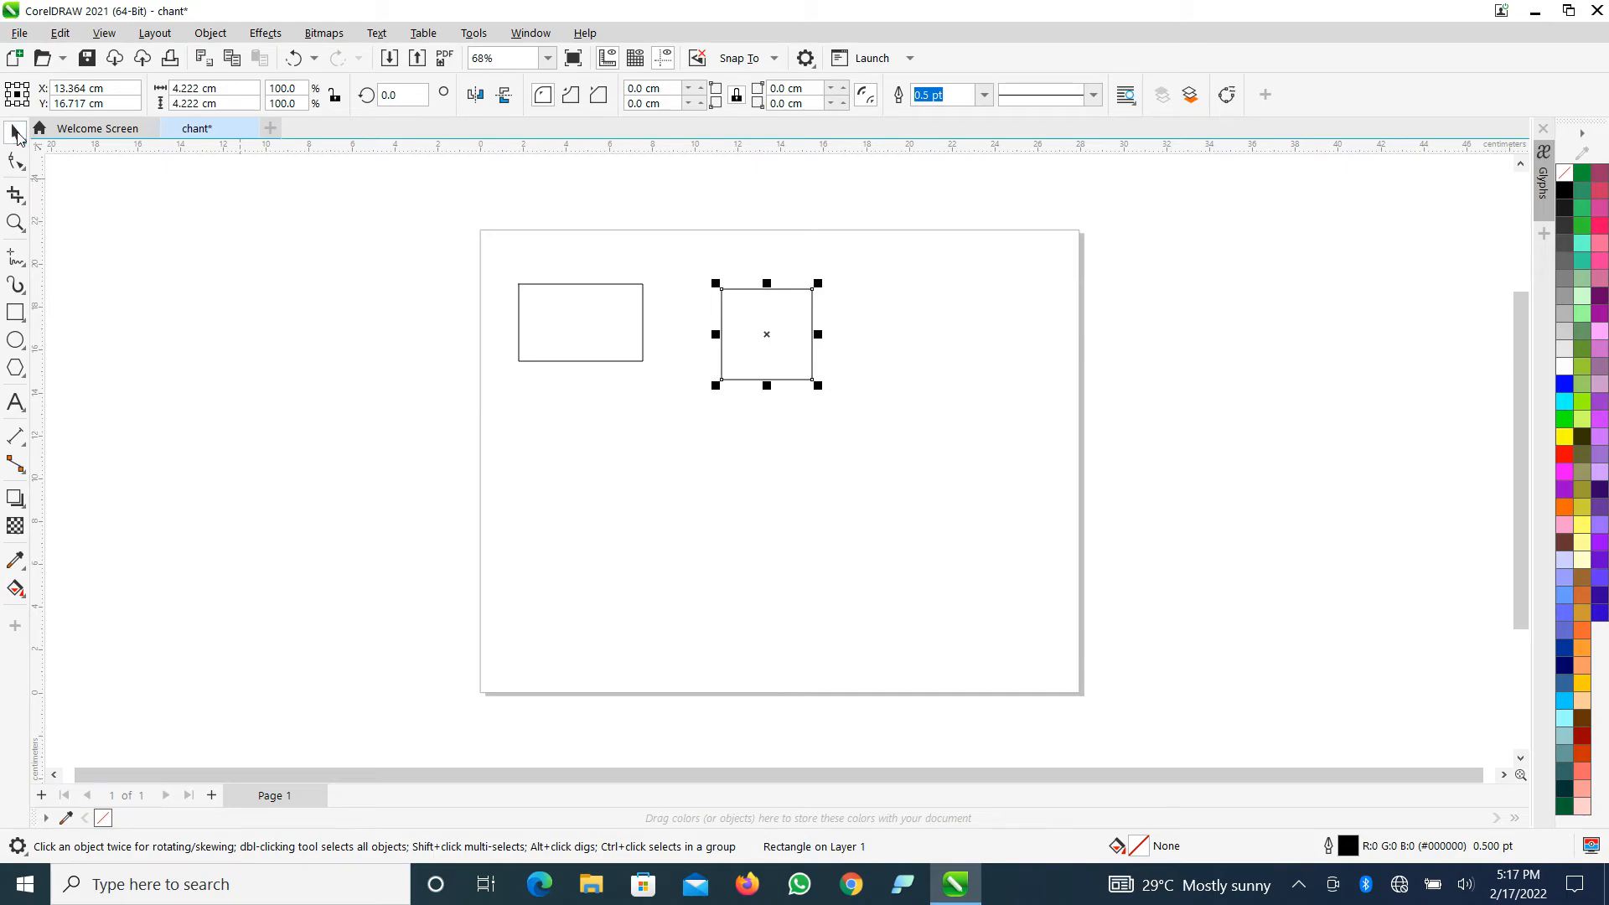
{"action": "left_click", "coordinate": [755, 414]}
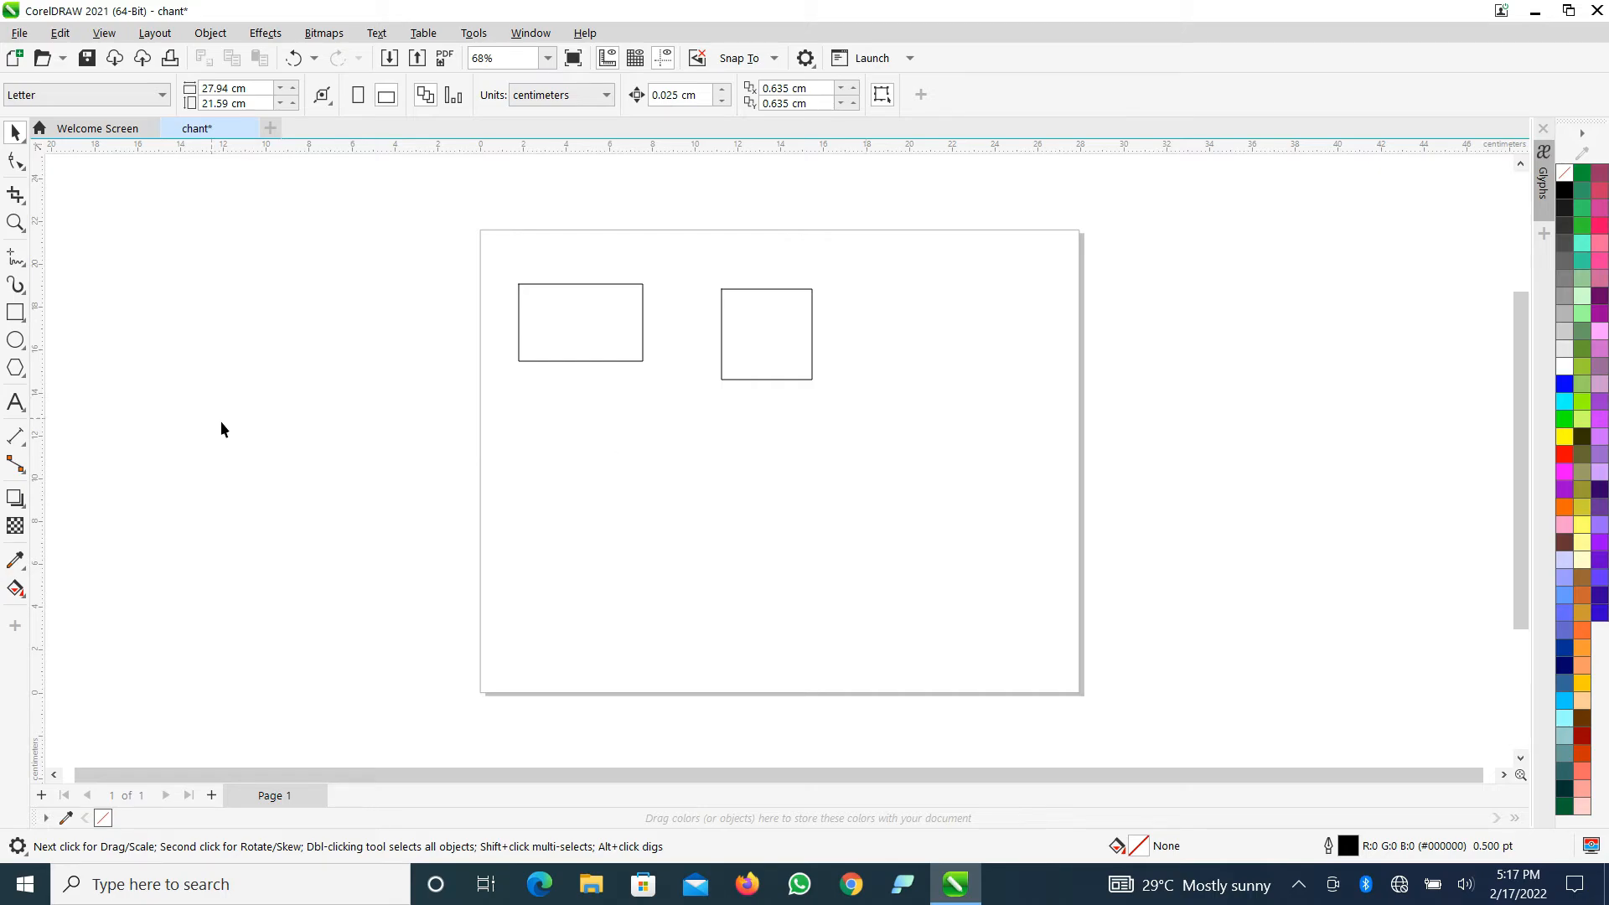
- Draw an ellipse about 7.6 cm by 3.5 cm below the rectangle and move it slightly up and to the left
{"action": "left_click", "coordinate": [18, 344]}
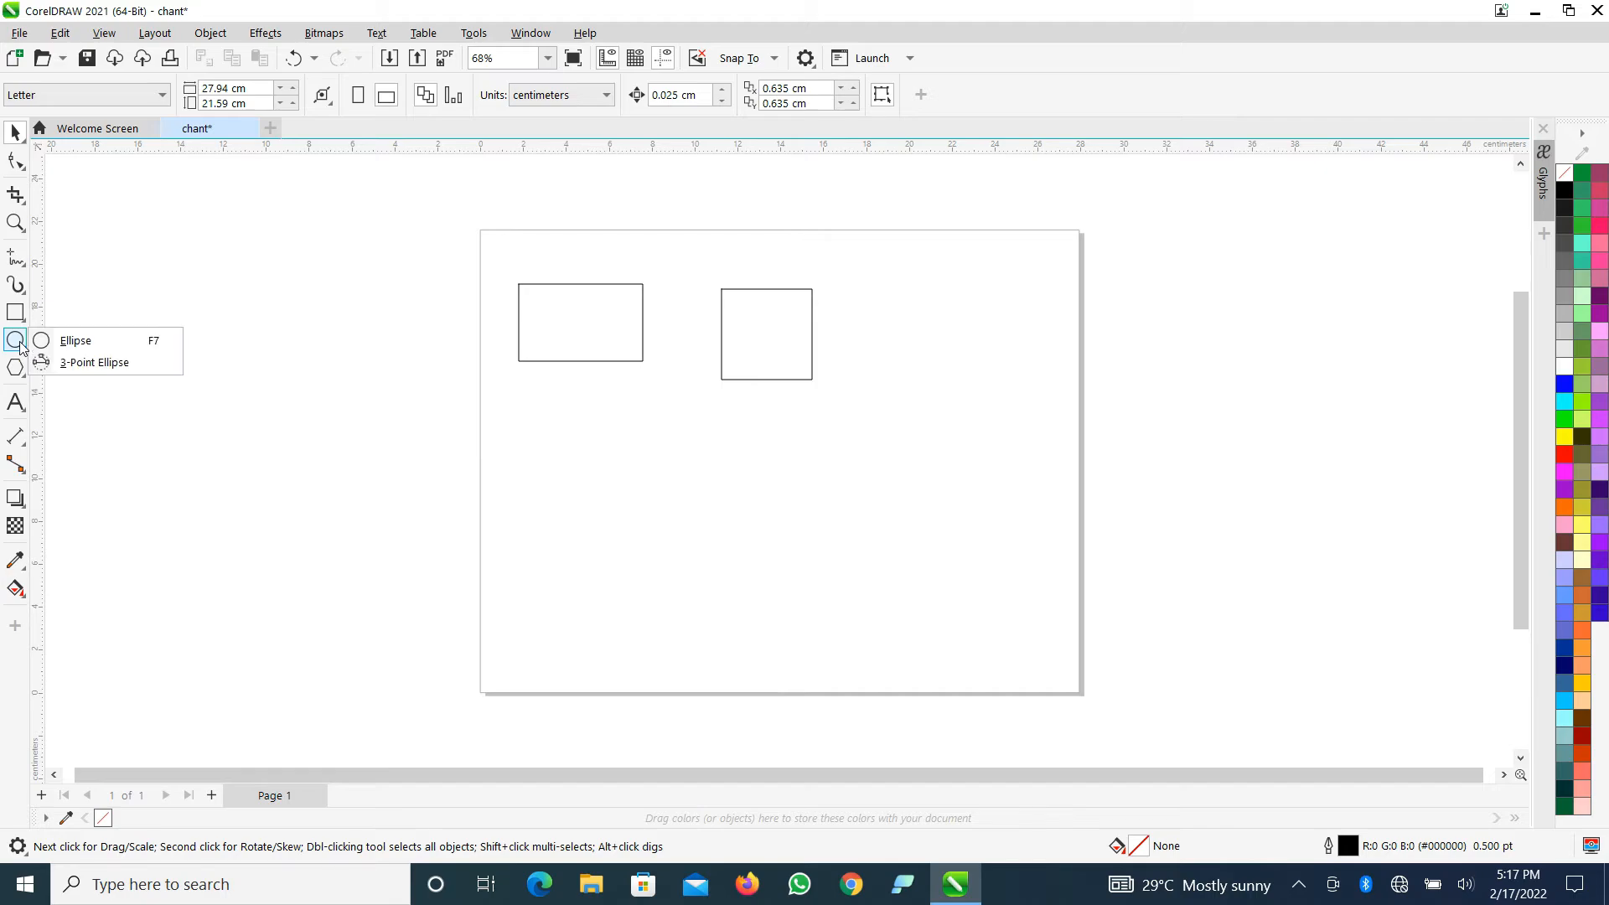
{"action": "left_click", "coordinate": [143, 348]}
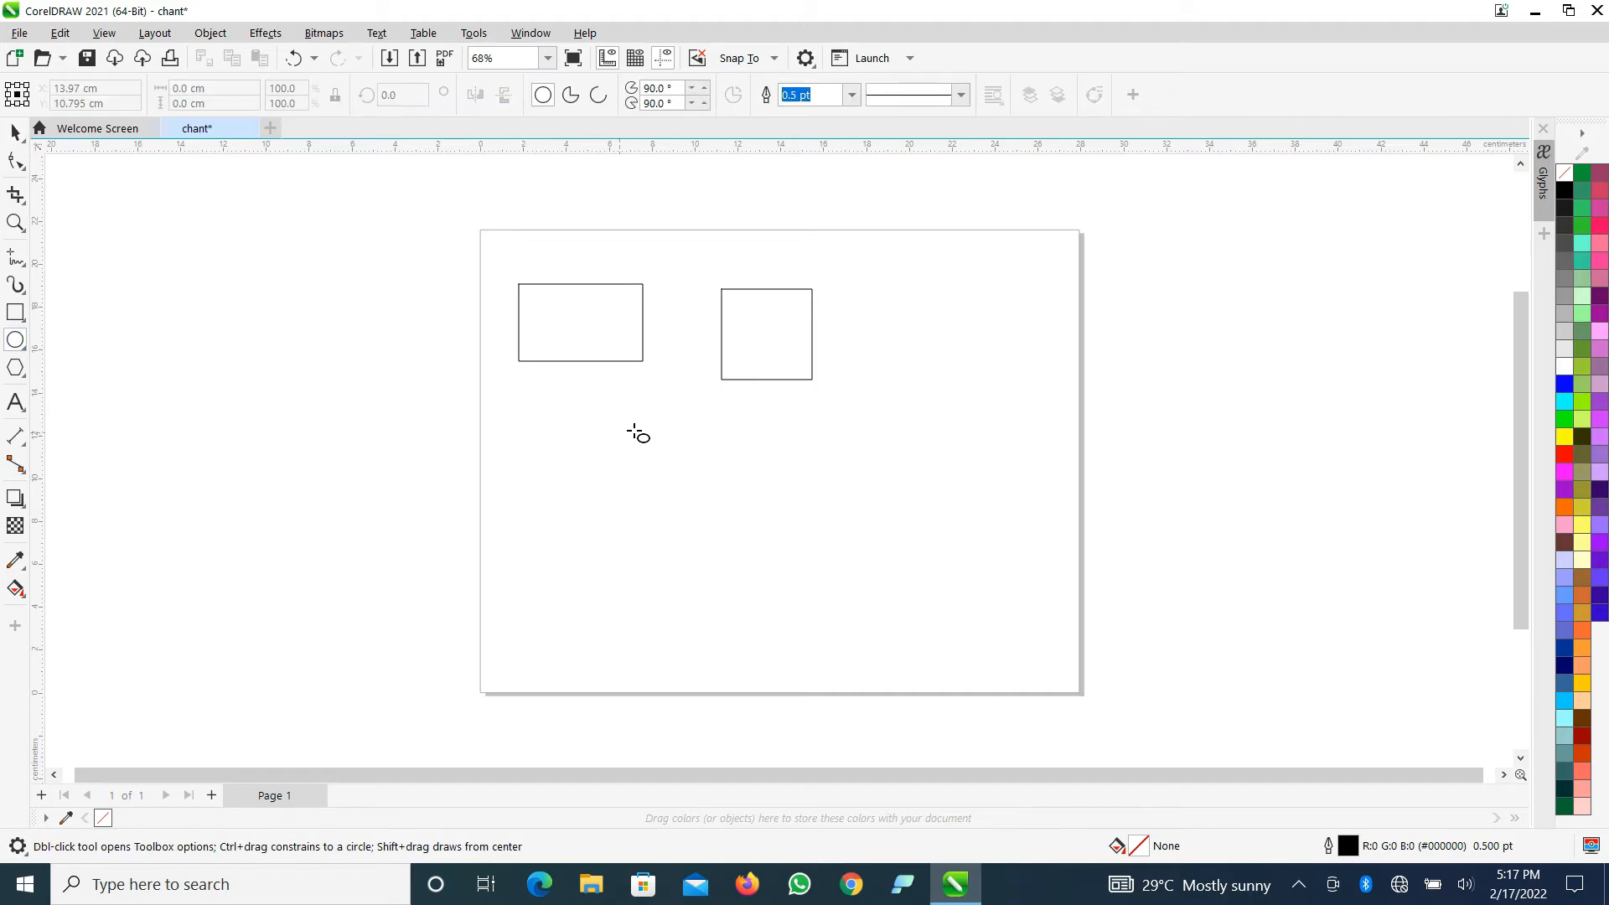
{"action": "left_click_drag", "start_coordinate": [524, 442], "coordinate": [689, 518]}
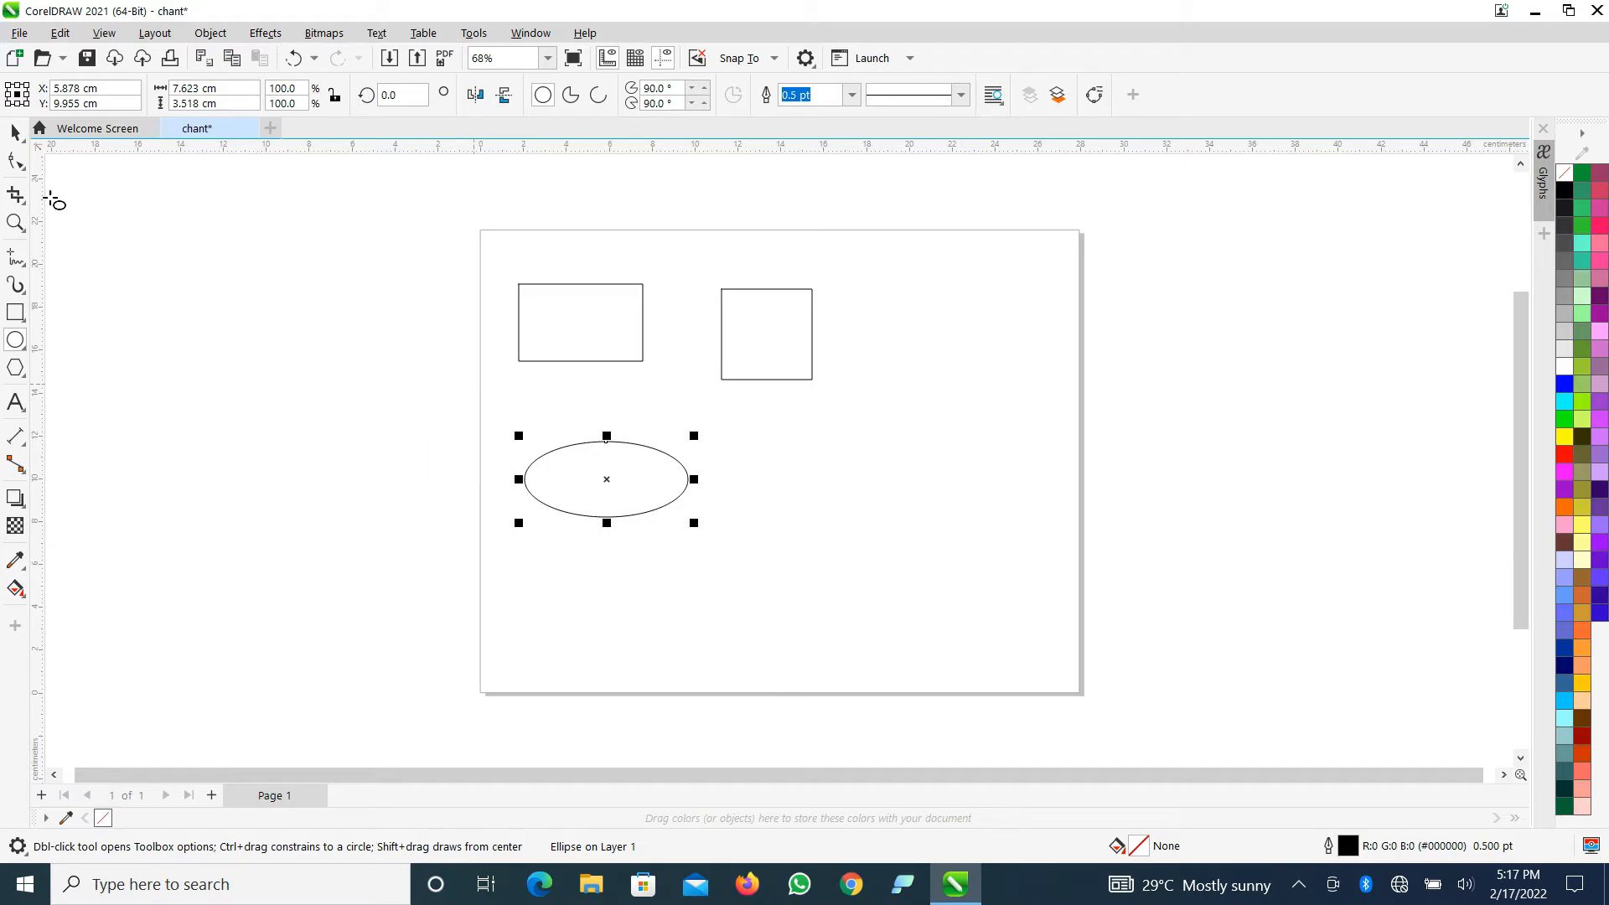
{"action": "left_click", "coordinate": [21, 138]}
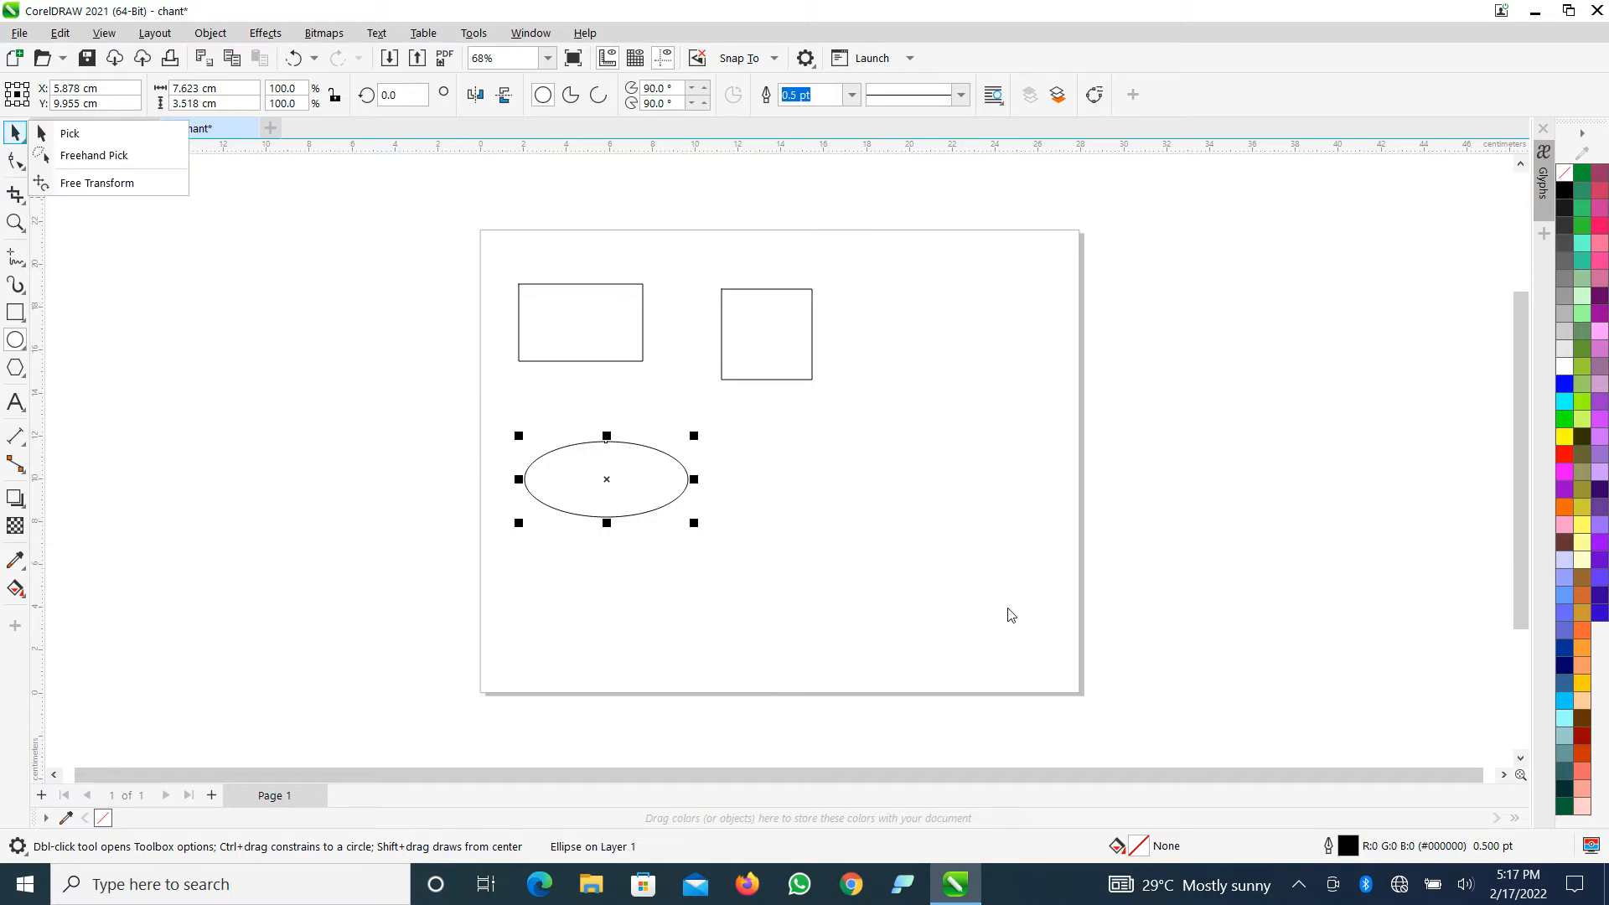
{"action": "left_click", "coordinate": [976, 584]}
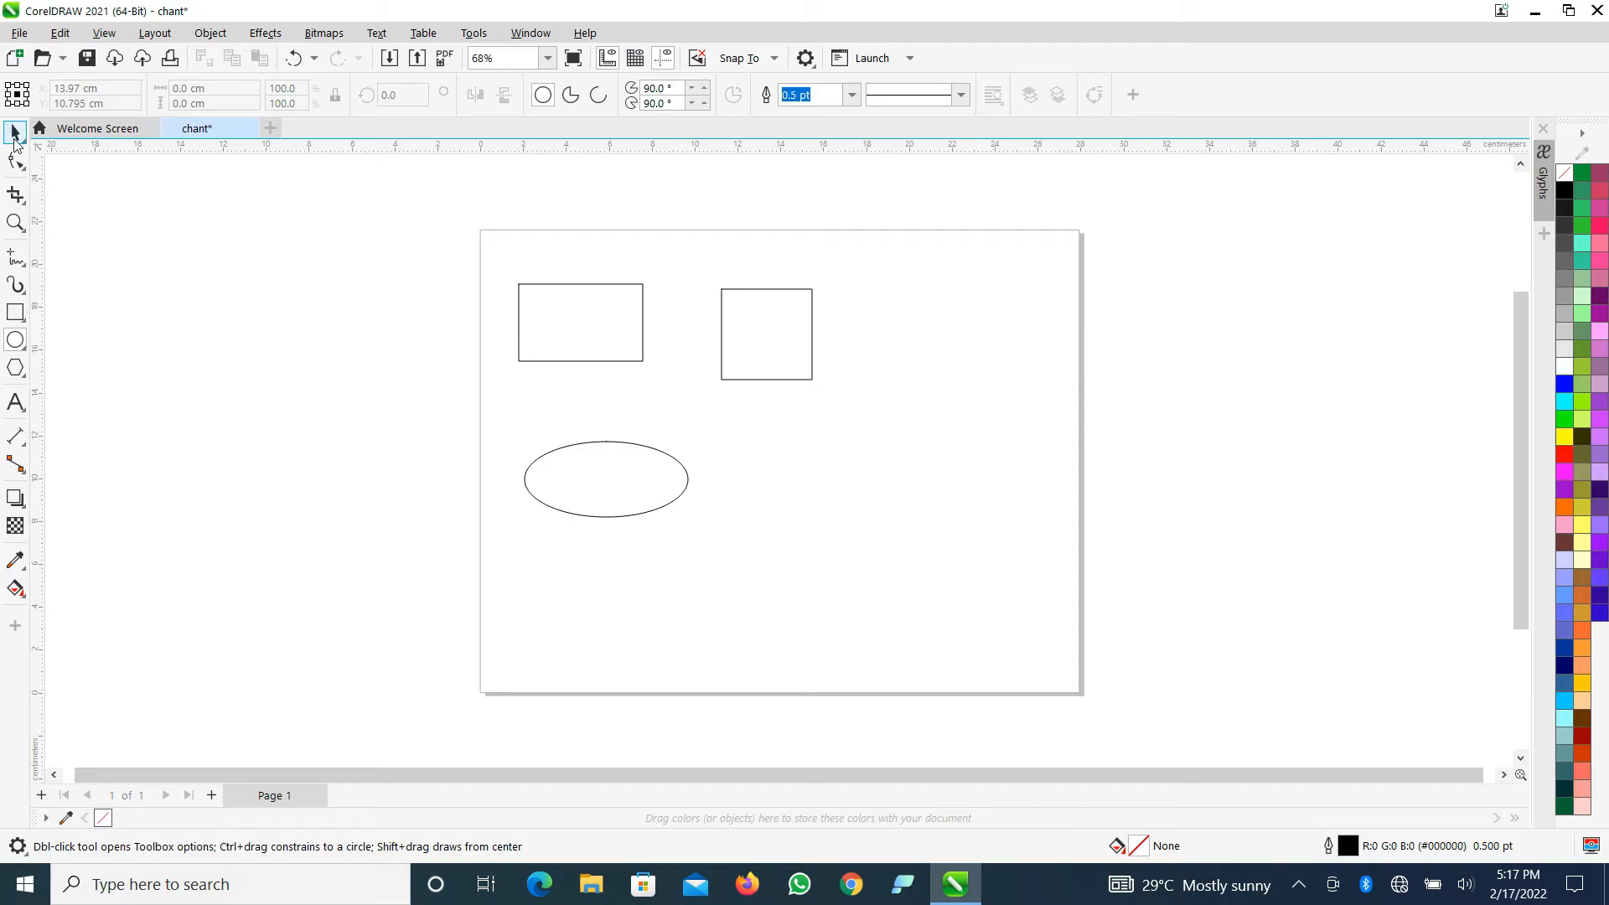
{"action": "left_click", "coordinate": [15, 135]}
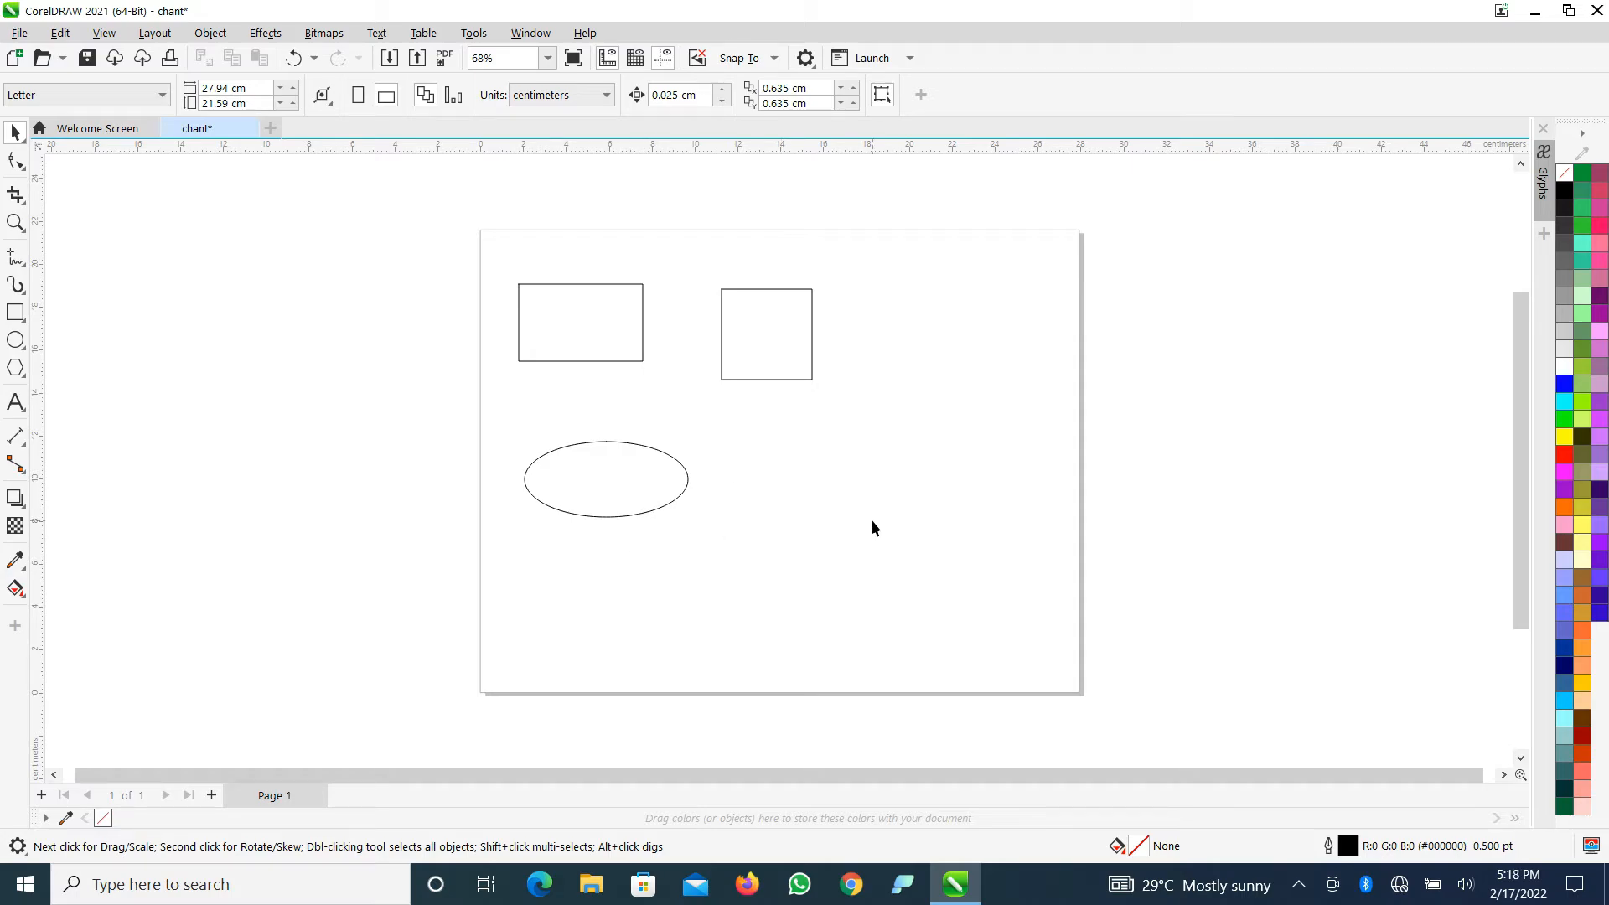
{"action": "mouse_move", "coordinate": [649, 484]}
{"action": "left_mouse_down"}
{"action": "mouse_move", "coordinate": [601, 474]}
{"action": "mouse_move", "coordinate": [639, 472]}
{"action": "mouse_move", "coordinate": [628, 465]}
{"action": "left_mouse_up"}
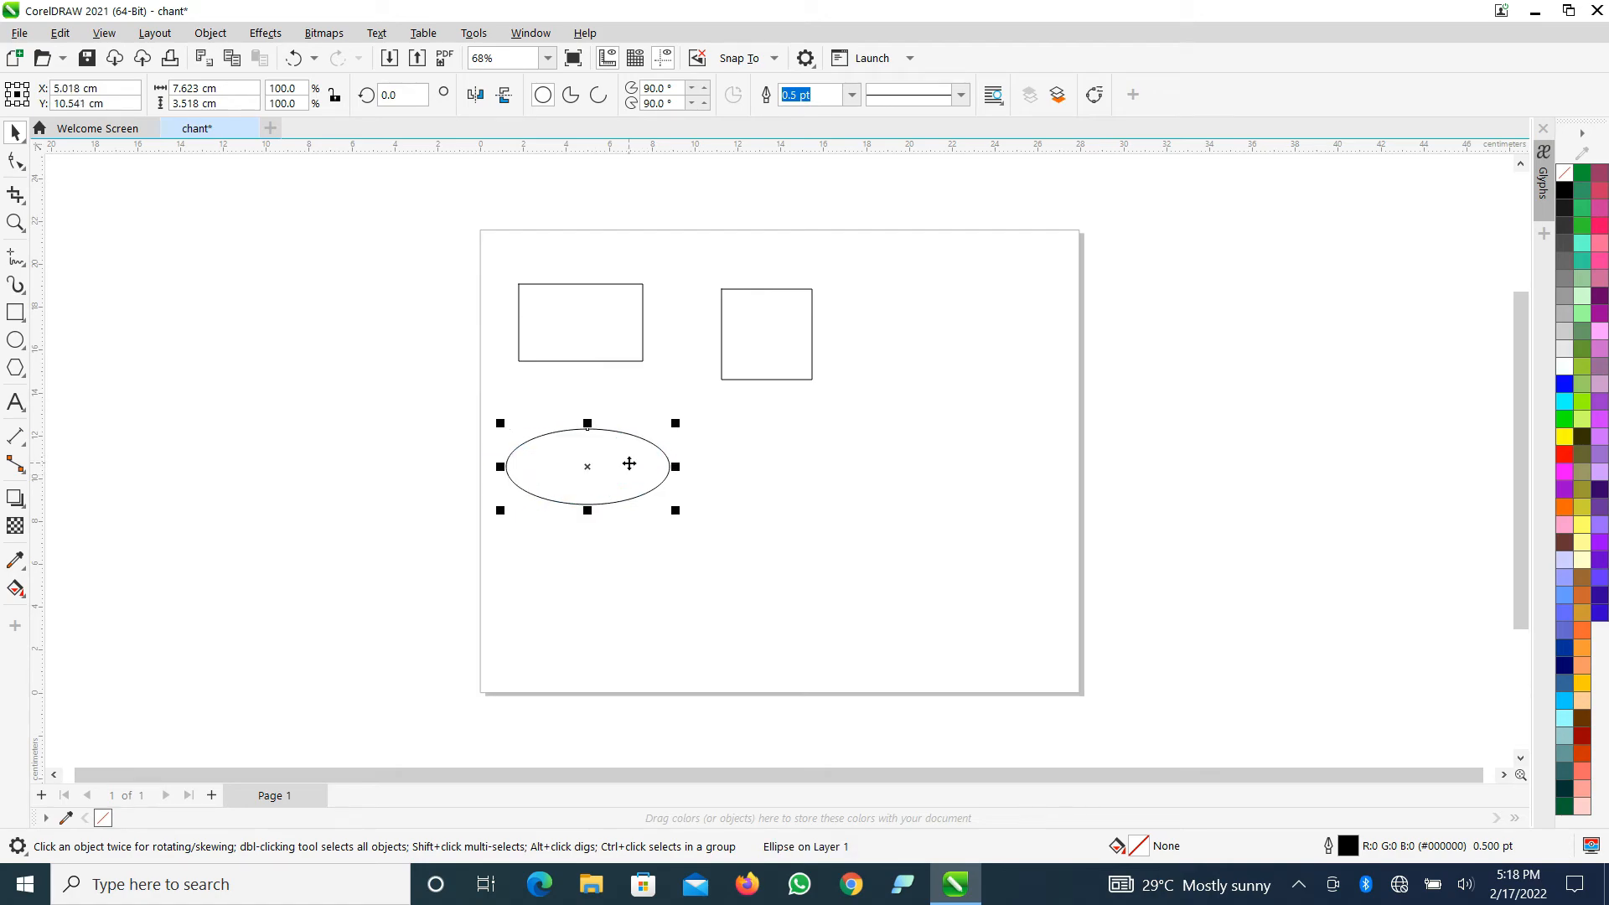
{"action": "left_click", "coordinate": [792, 486]}
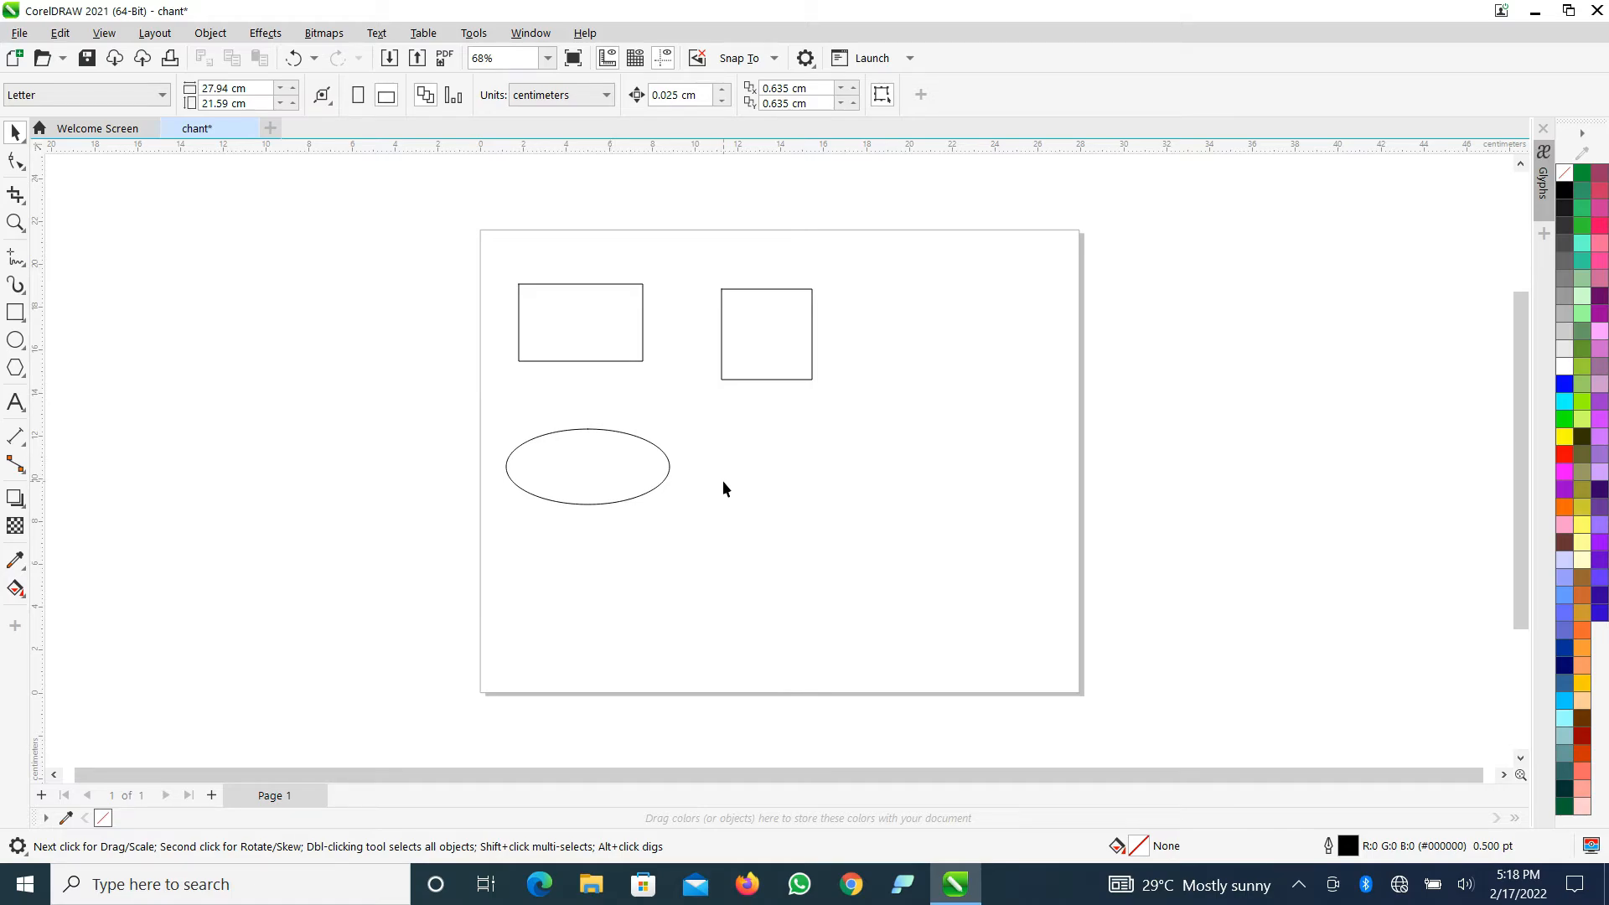
- Draw a circle about 4.5 cm in diameter to the right of the ellipse, and deselect it
{"action": "left_click", "coordinate": [15, 342]}
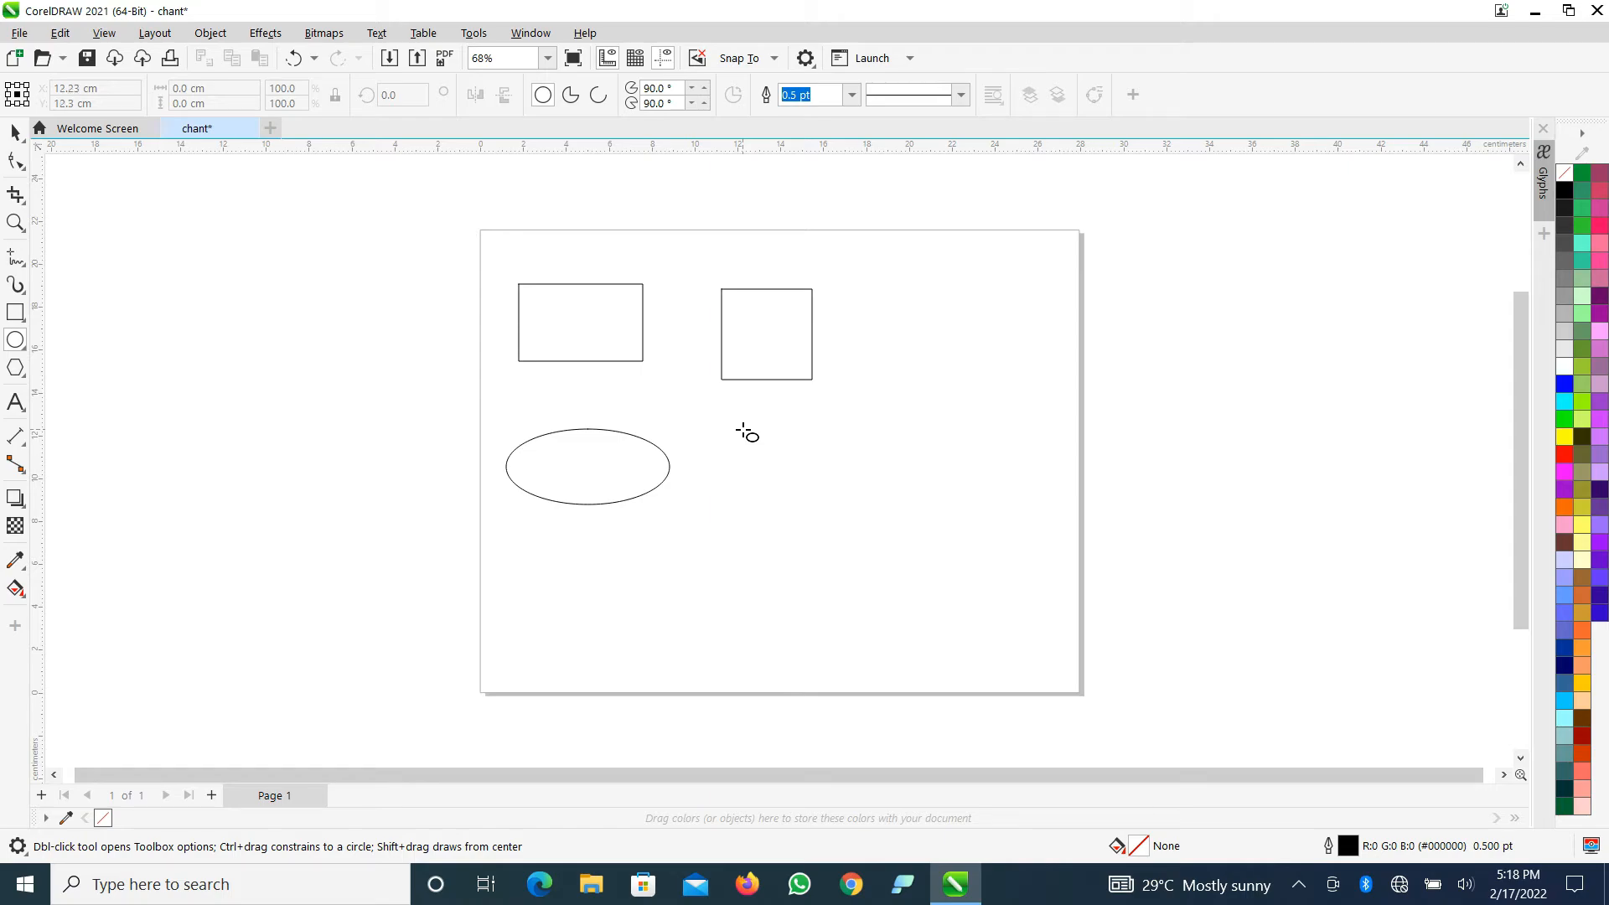
{"action": "left_click_drag", "start_coordinate": [744, 430], "coordinate": [840, 502]}
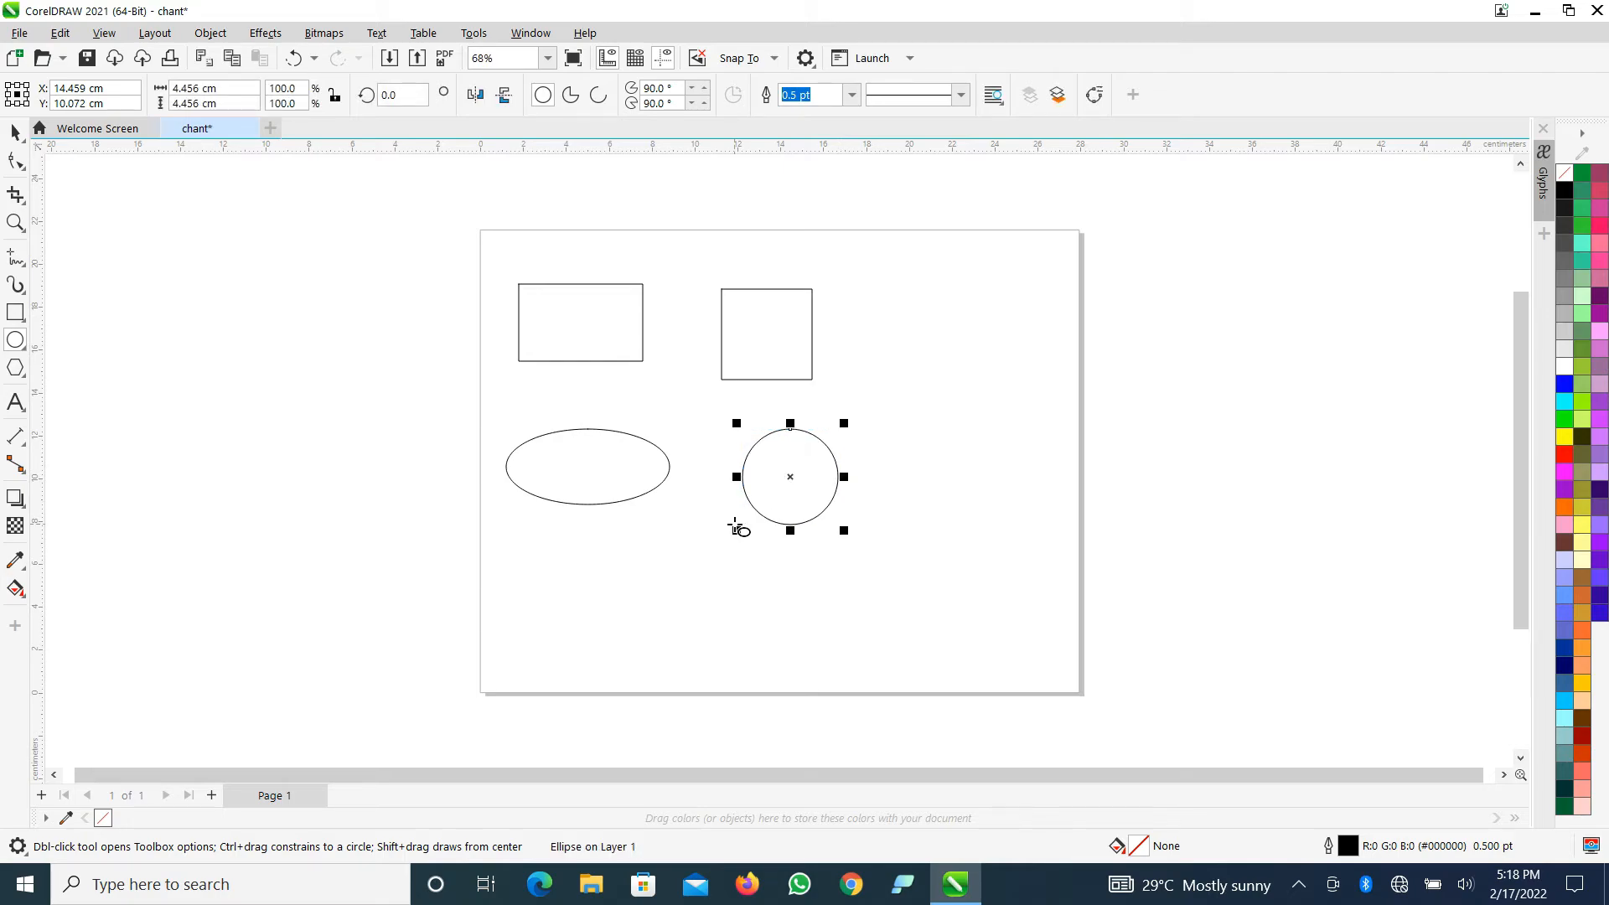
{"action": "left_click", "coordinate": [16, 134]}
{"action": "left_click", "coordinate": [942, 510]}
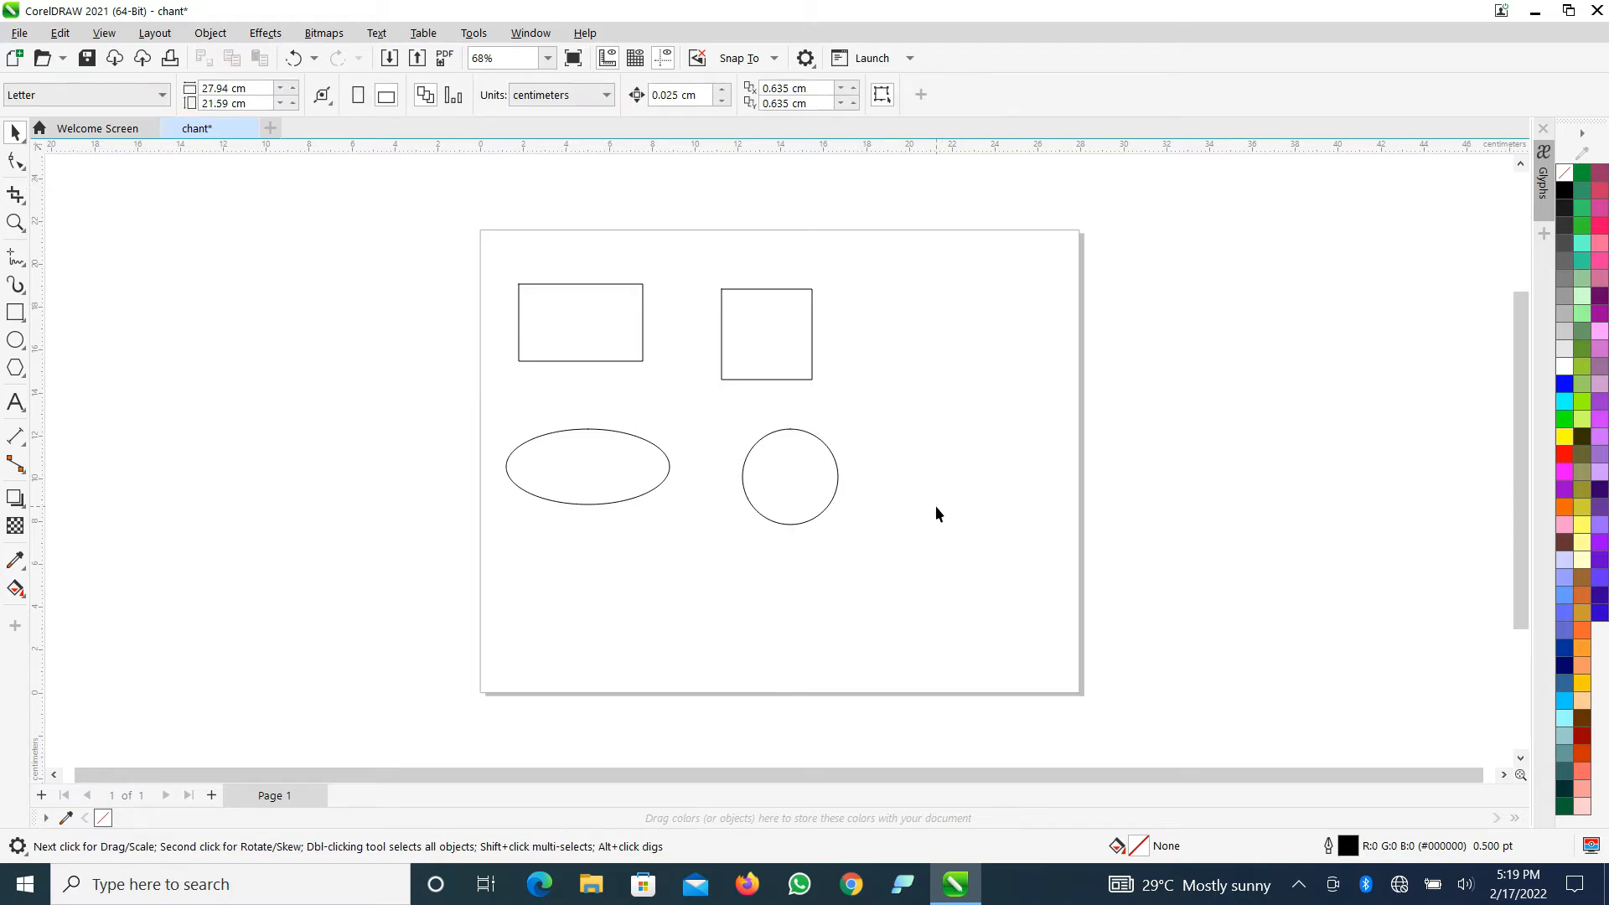
- Move the circle up and left to about X 12.7, Y 11.2 cm, and the square to about X 13.1, Y 17.1 cm
{"action": "left_click_drag", "start_coordinate": [790, 478], "coordinate": [751, 454]}
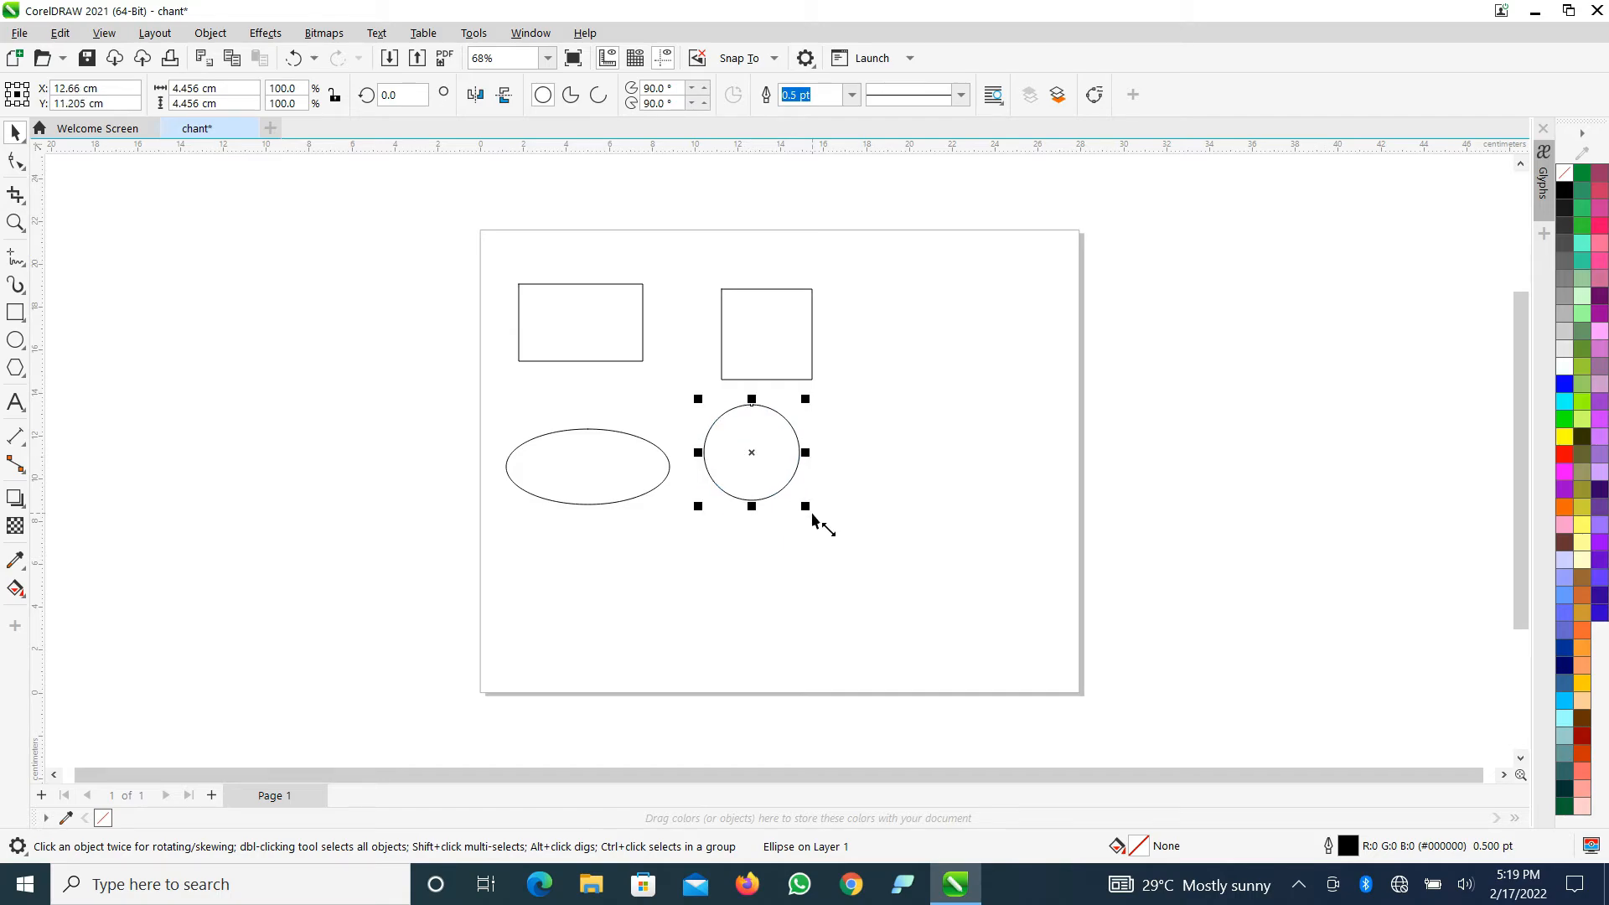
{"action": "left_click", "coordinate": [967, 467]}
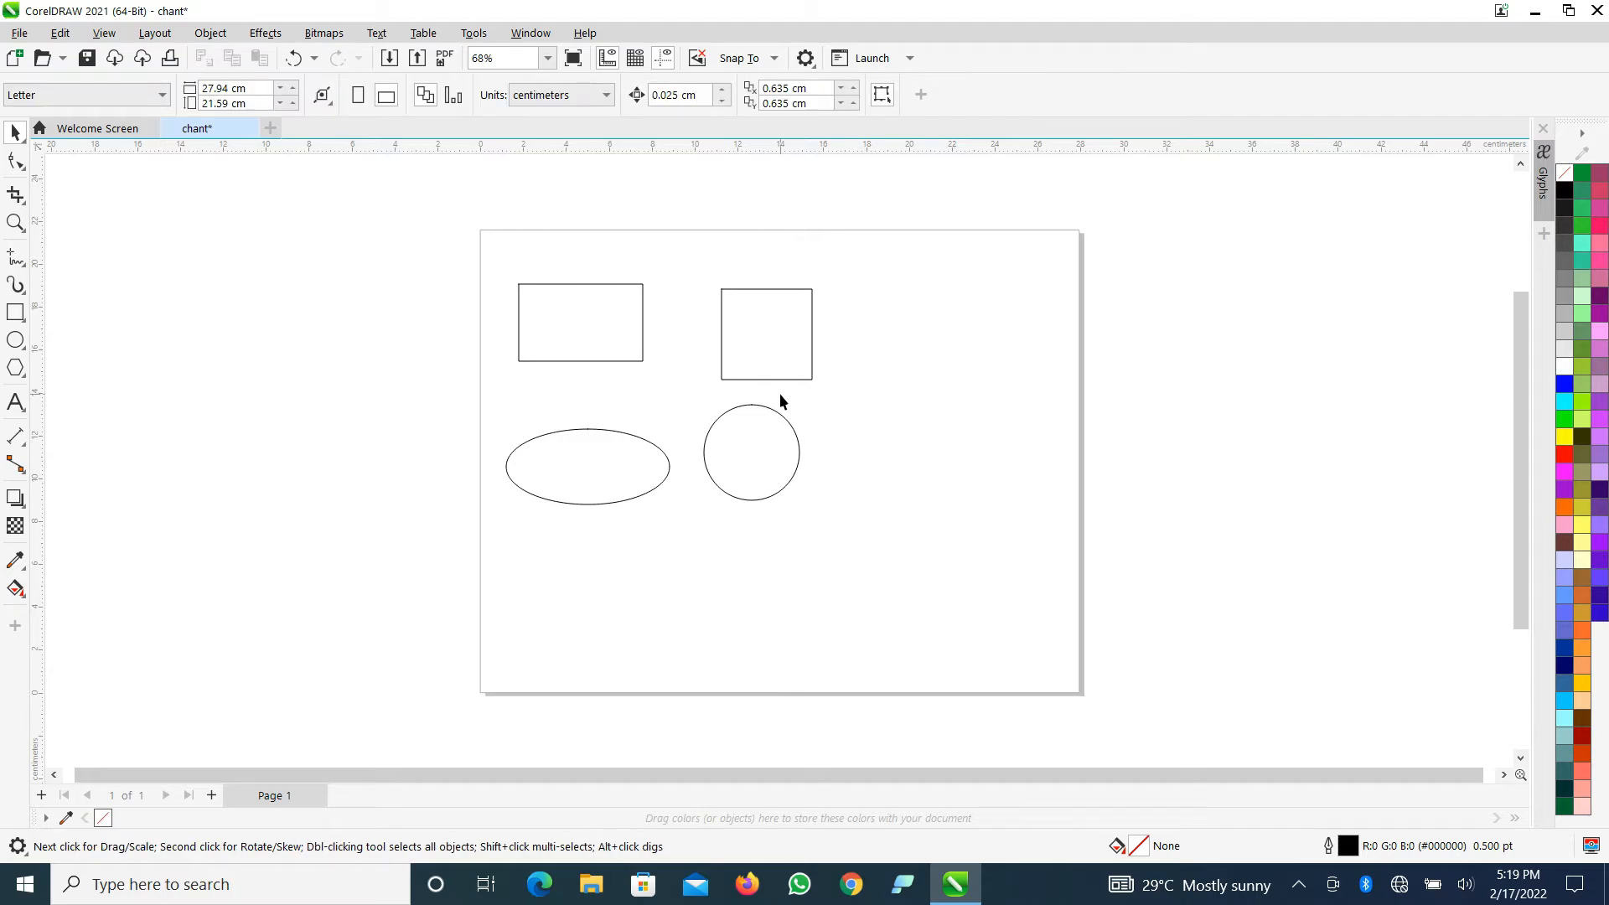
{"action": "left_click_drag", "start_coordinate": [761, 328], "coordinate": [756, 321]}
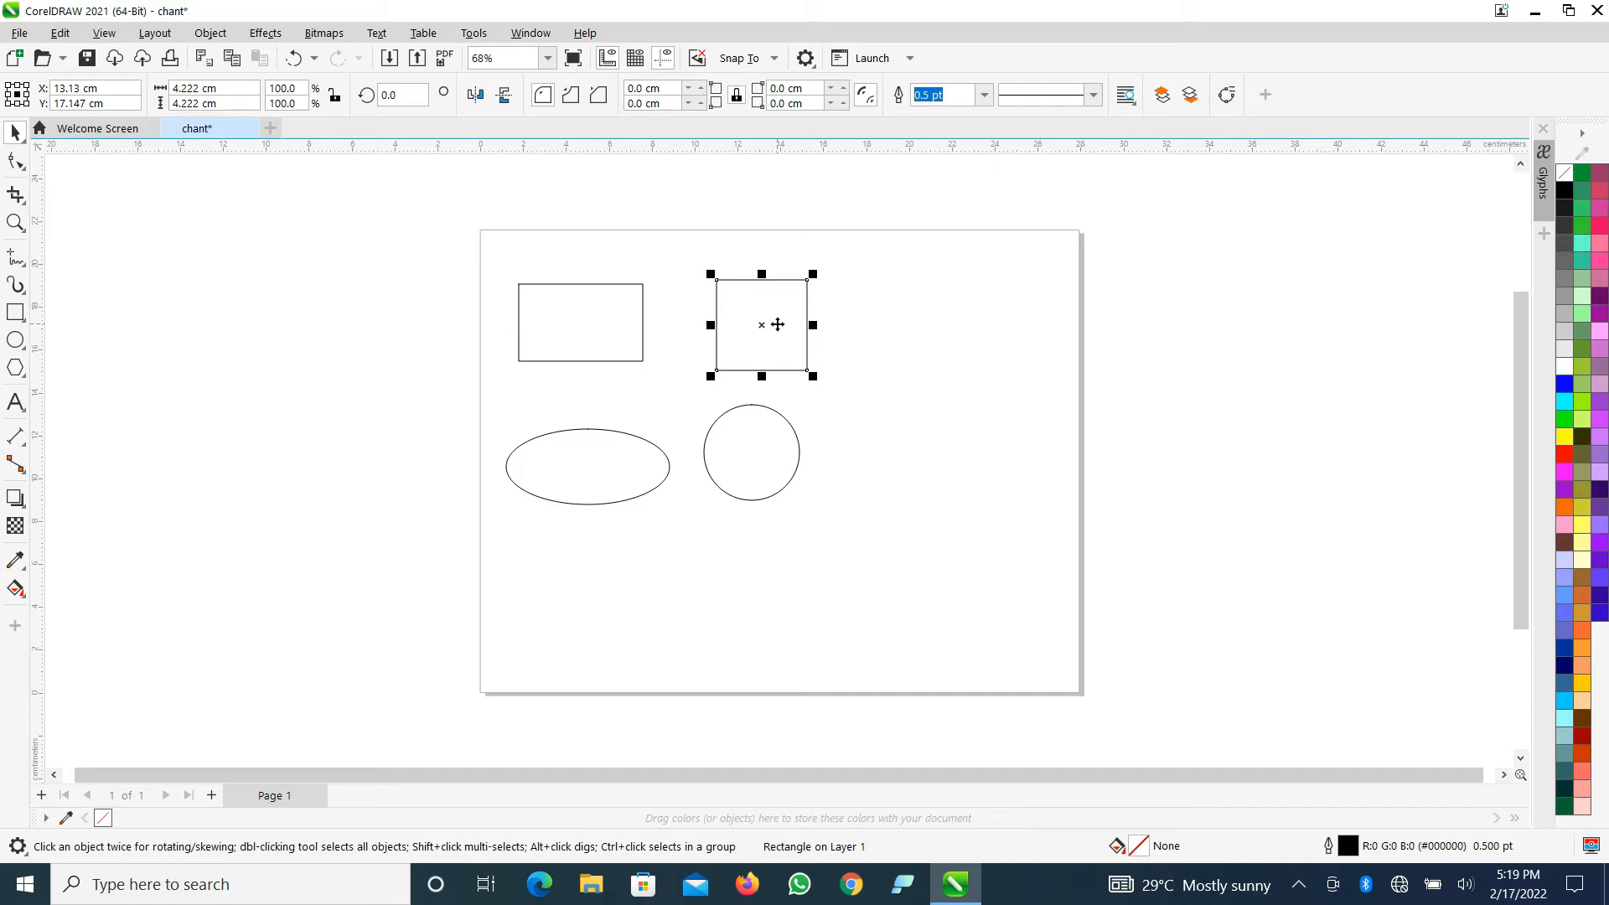
{"action": "left_click", "coordinate": [359, 310]}
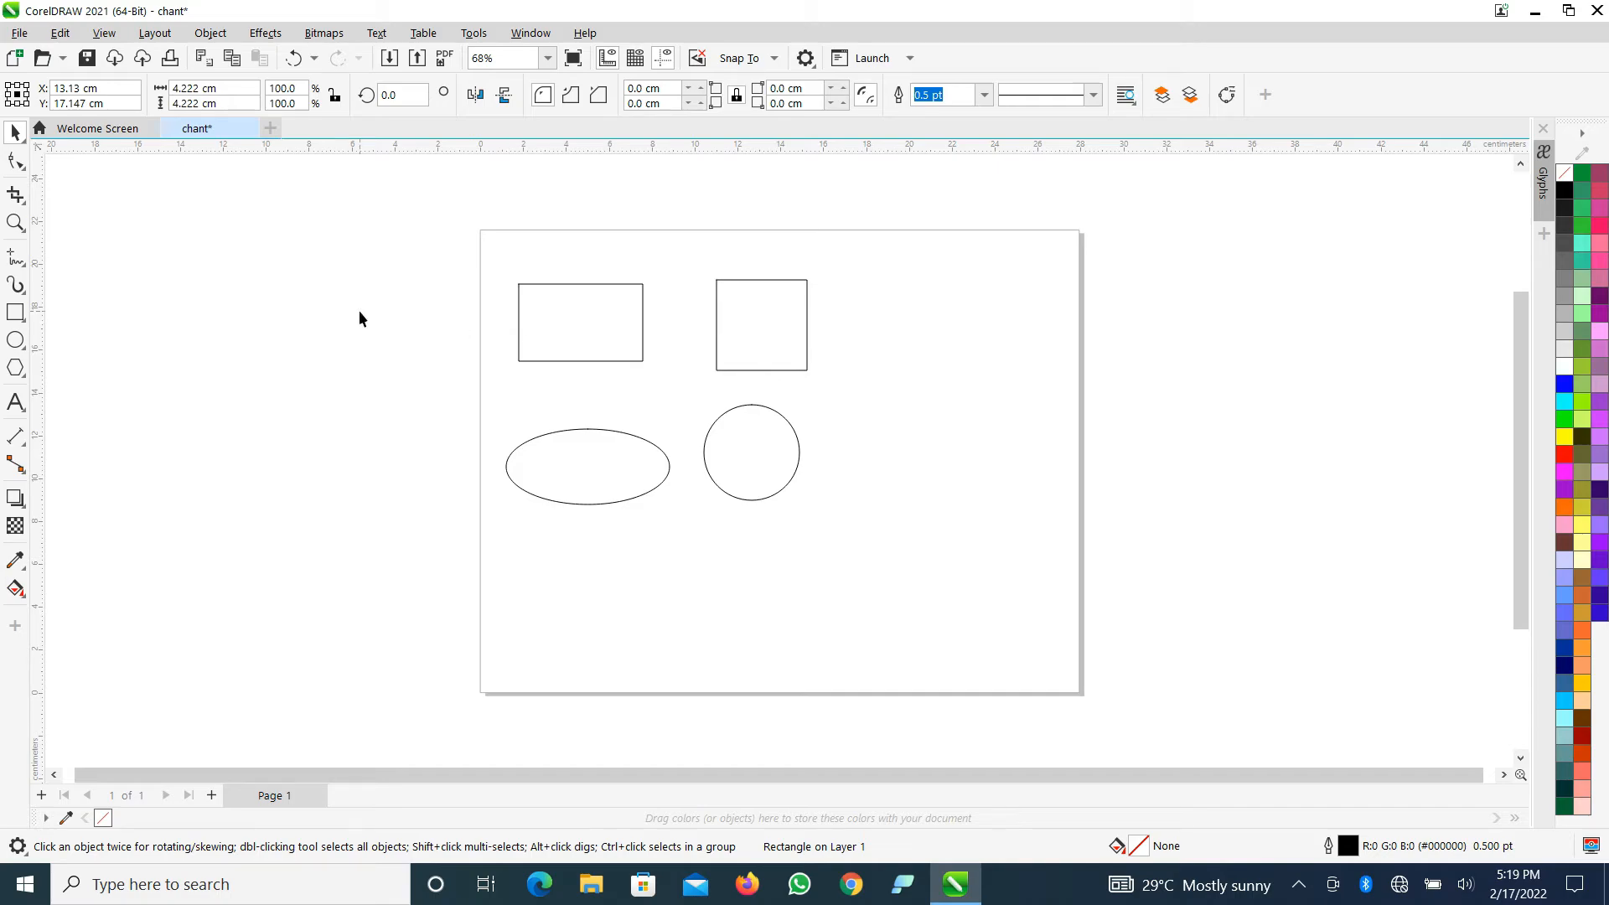
- Draw a second square about 4.1 cm on each side near the page's upper-right corner, in line with the first square
{"action": "left_click", "coordinate": [17, 313]}
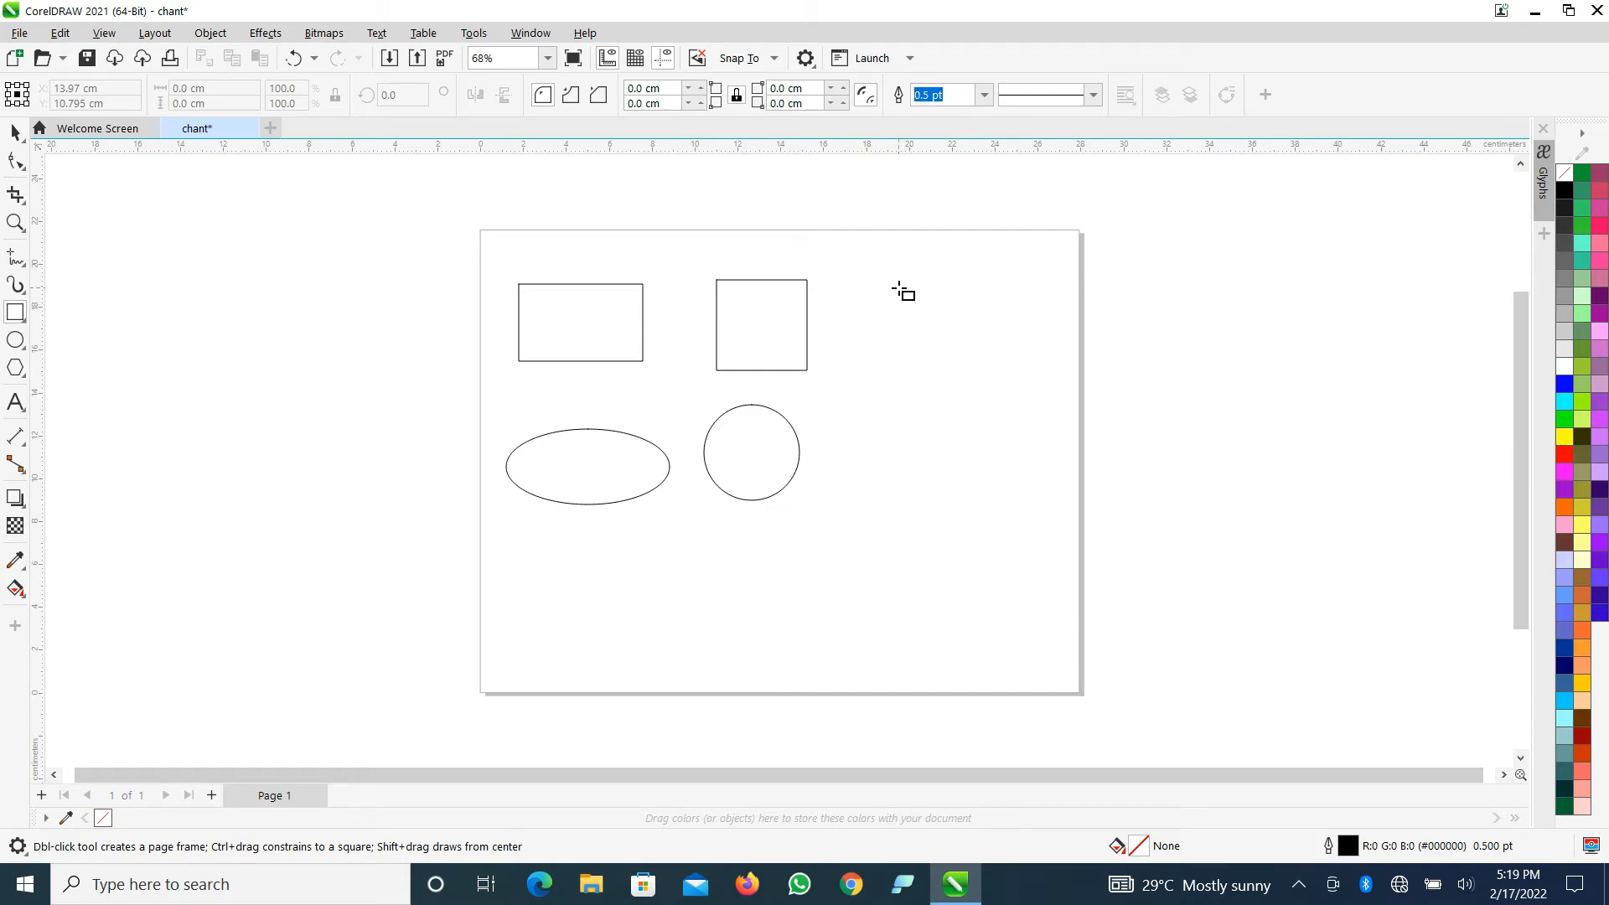
{"action": "left_click_drag", "start_coordinate": [899, 287], "coordinate": [987, 361]}
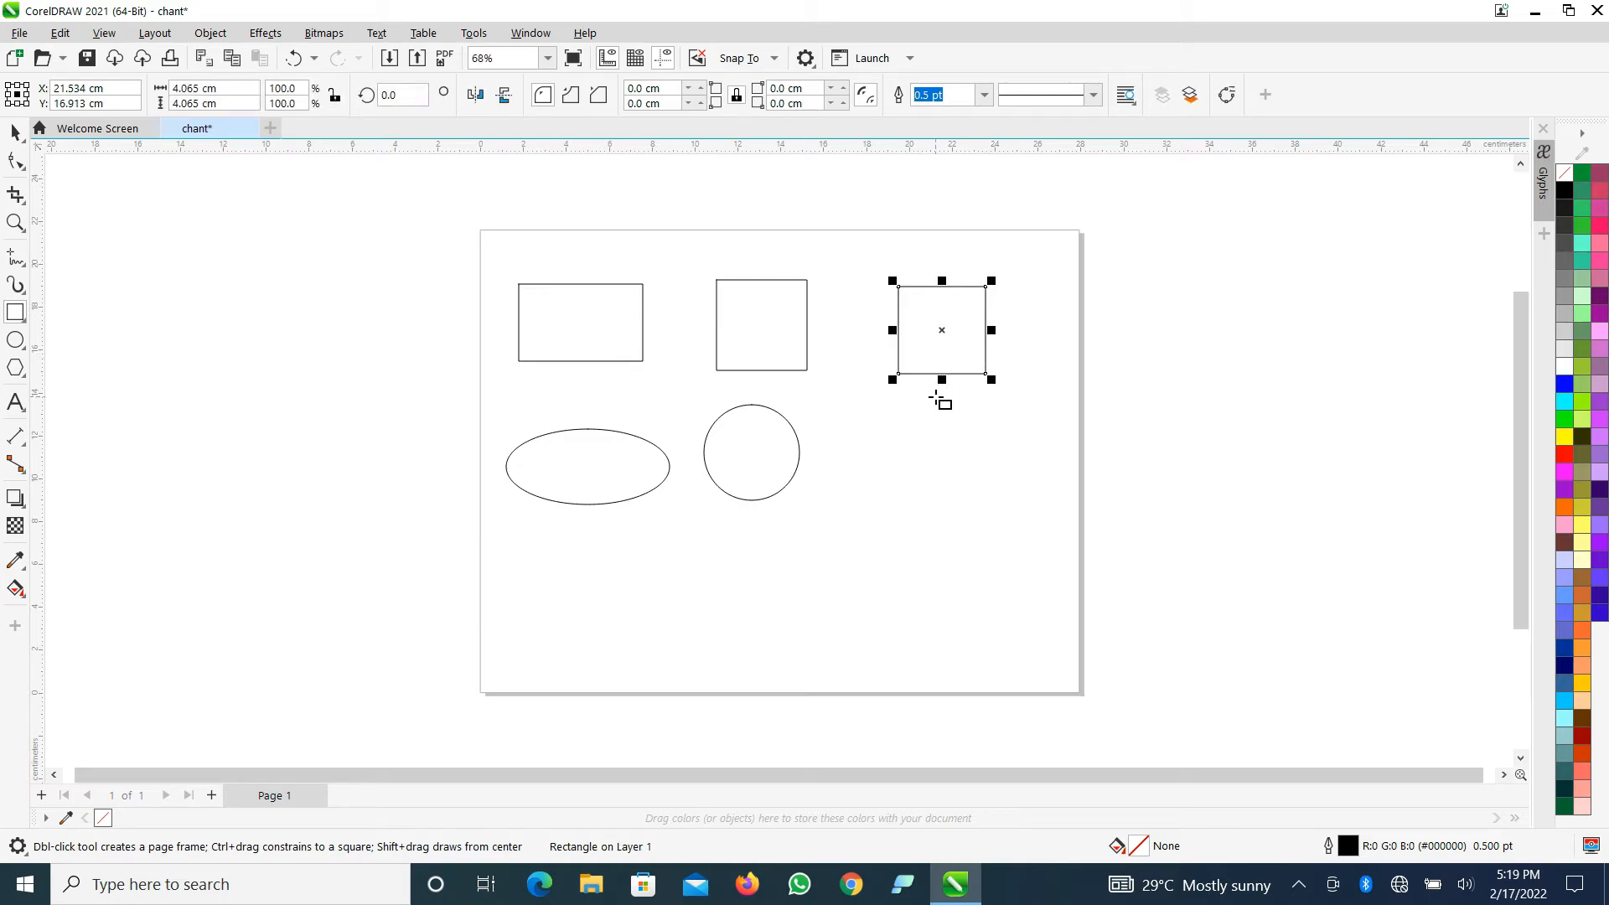
- Round the right-hand square's upper-right corner by about 0.8 cm, and try rounding its lower-right corner with the Shape tool
{"action": "left_click", "coordinate": [13, 162]}
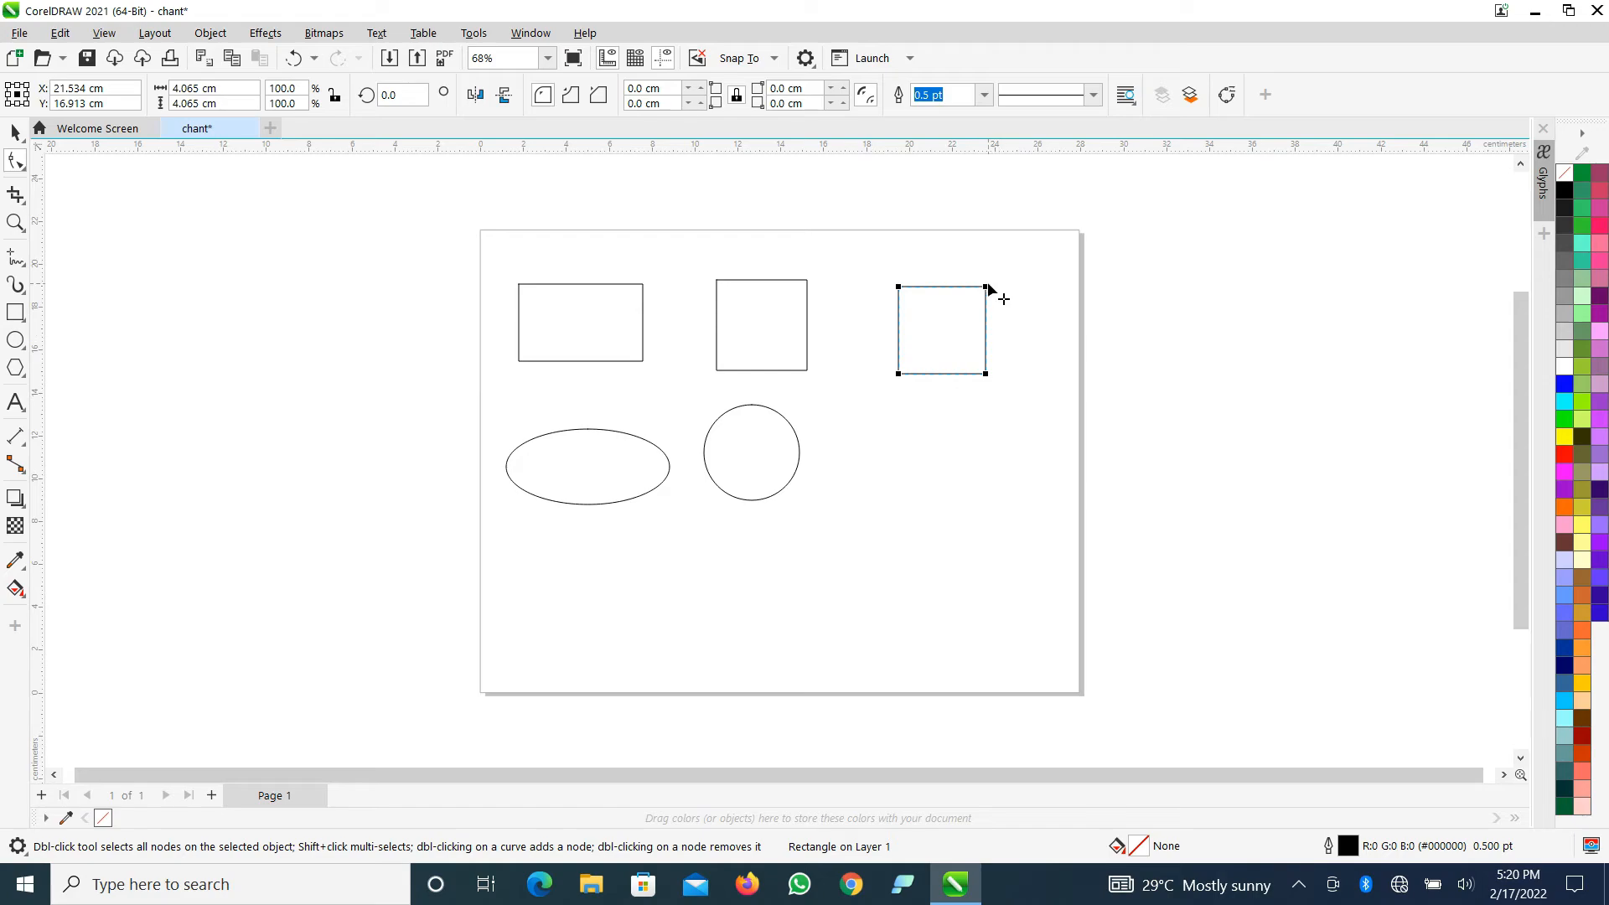
{"action": "left_click", "coordinate": [900, 289]}
{"action": "left_click_drag", "start_coordinate": [986, 288], "coordinate": [985, 305]}
{"action": "left_click_drag", "start_coordinate": [984, 303], "coordinate": [985, 303]}
{"action": "left_click_drag", "start_coordinate": [988, 377], "coordinate": [972, 376]}
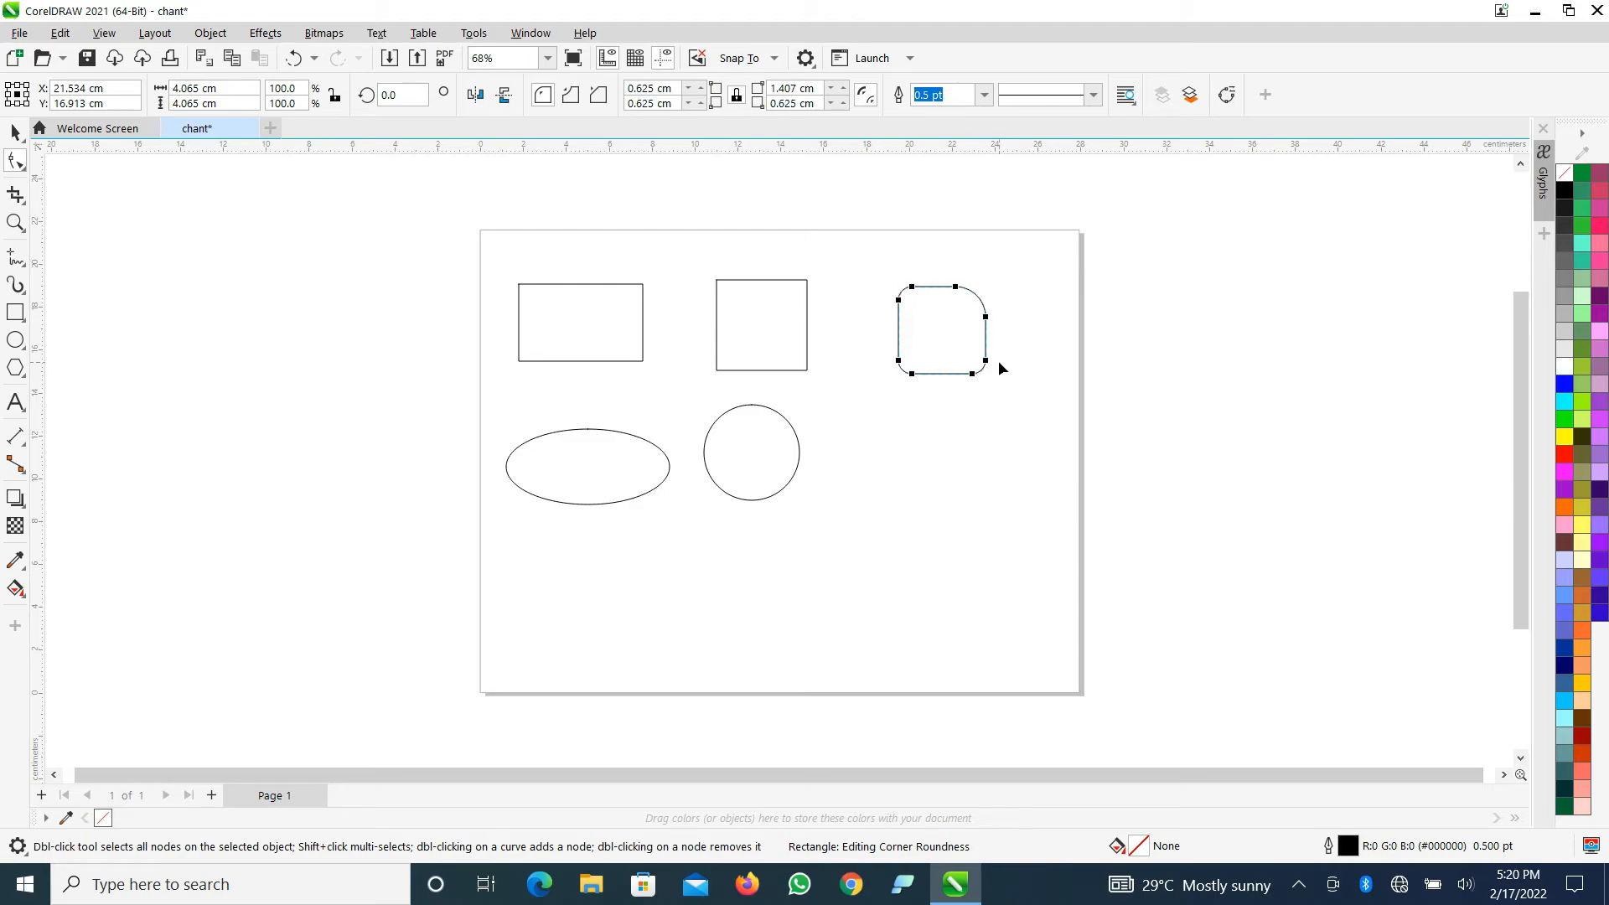
{"action": "key", "text": "ctrl+z"}
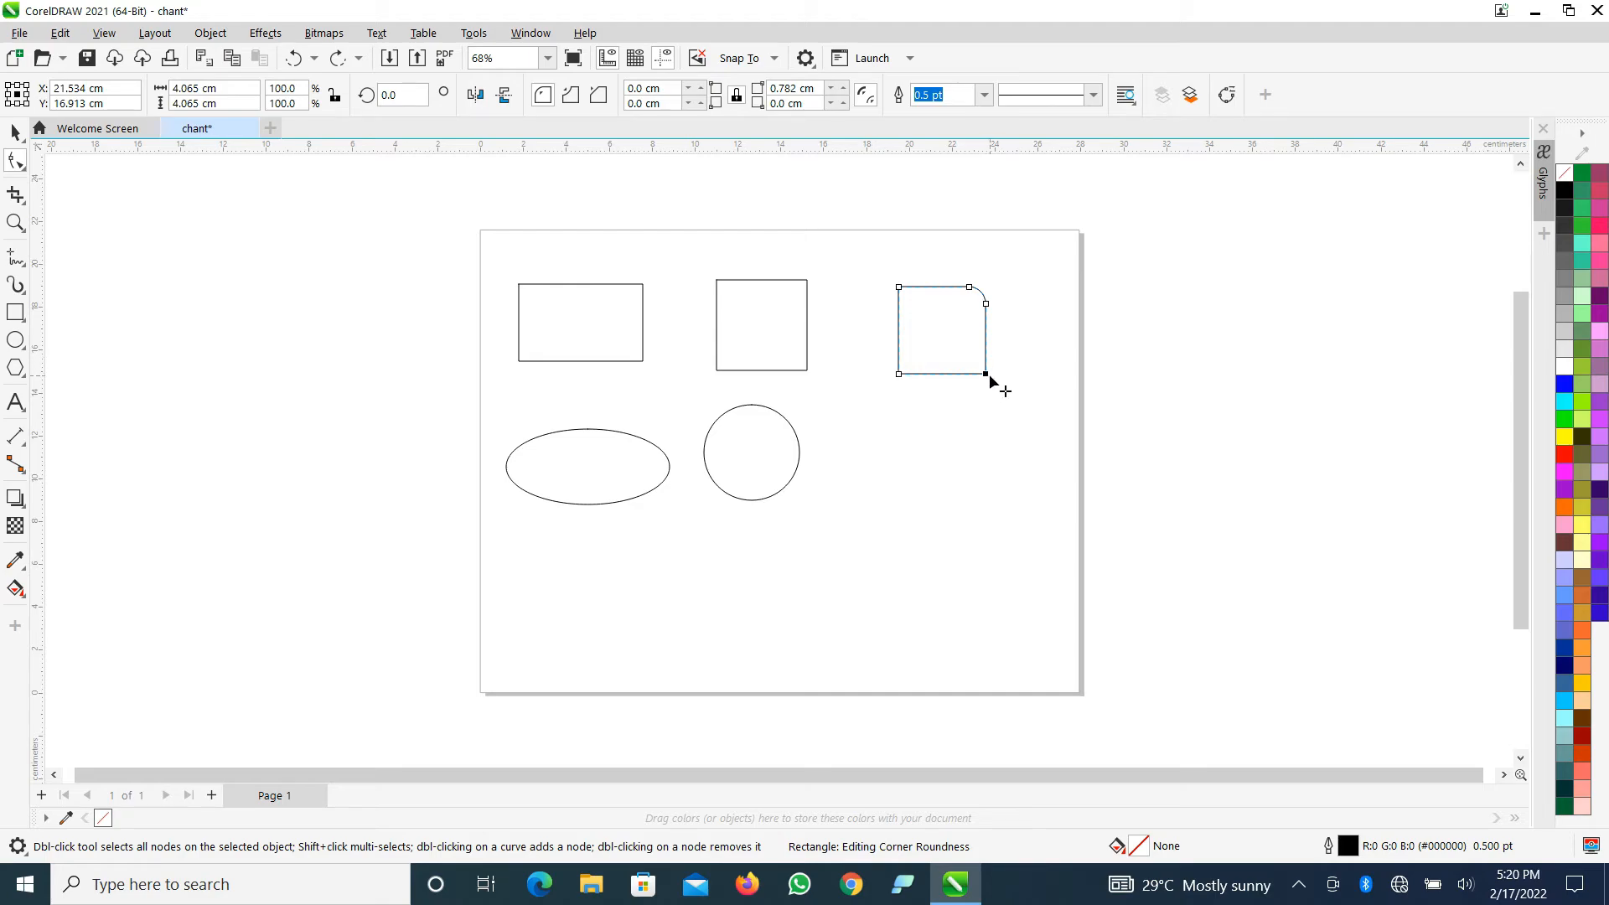
- Round the right-hand square's lower-right, lower-left and upper-left corners individually to about 0.9, 1.1 and 0.7 cm, and deselect it
{"action": "left_click_drag", "start_coordinate": [985, 377], "coordinate": [915, 382]}
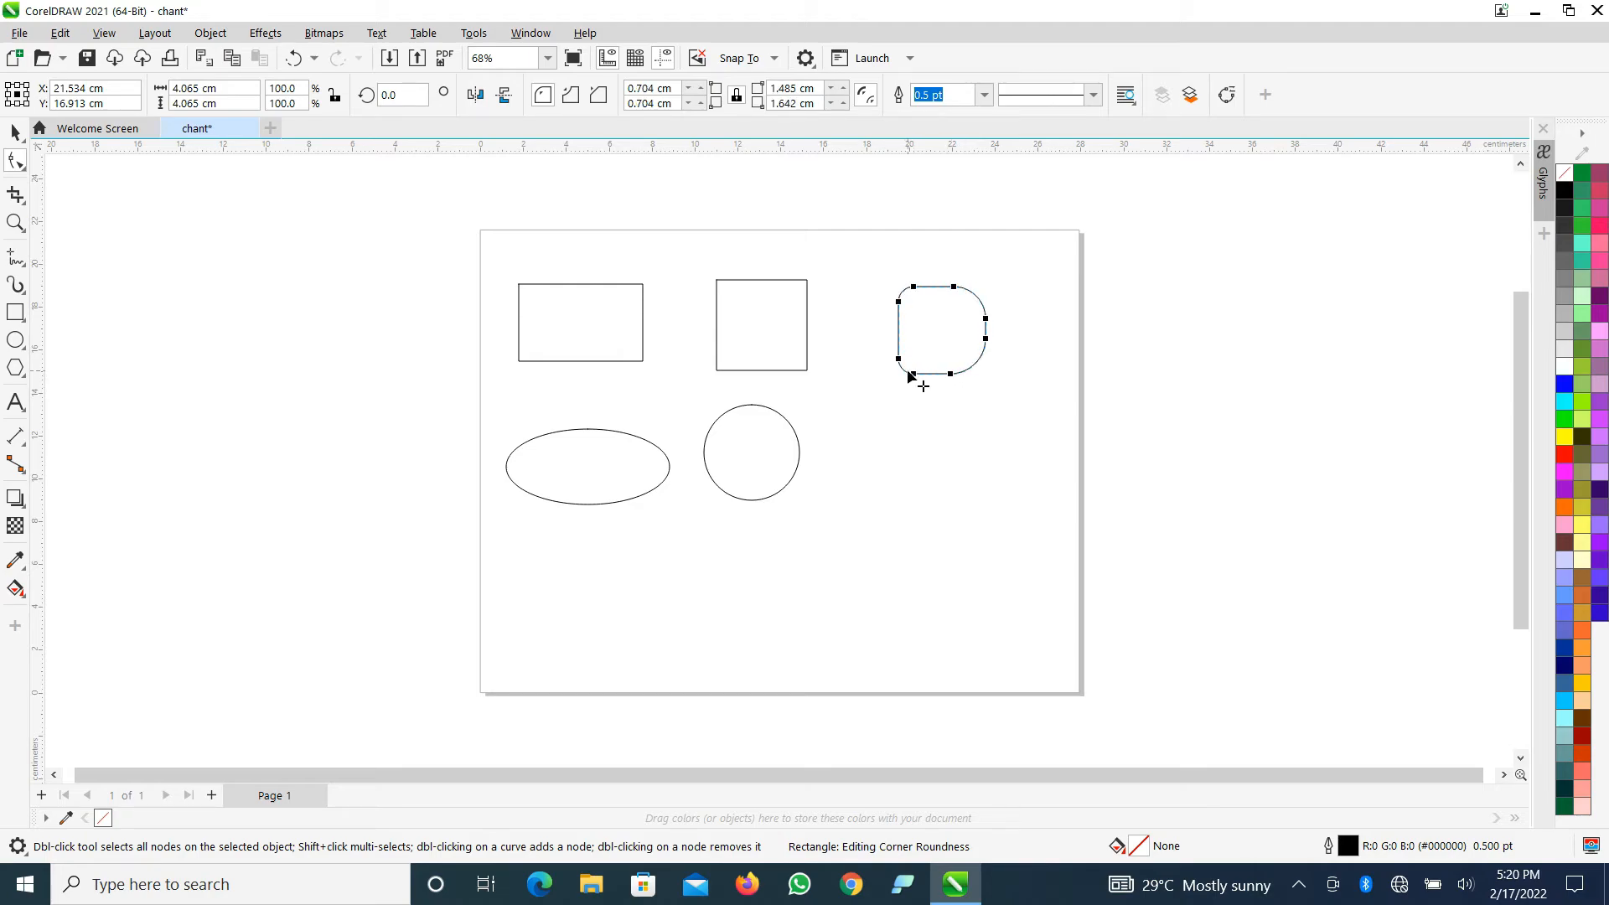
{"action": "key", "text": "ctrl+z"}
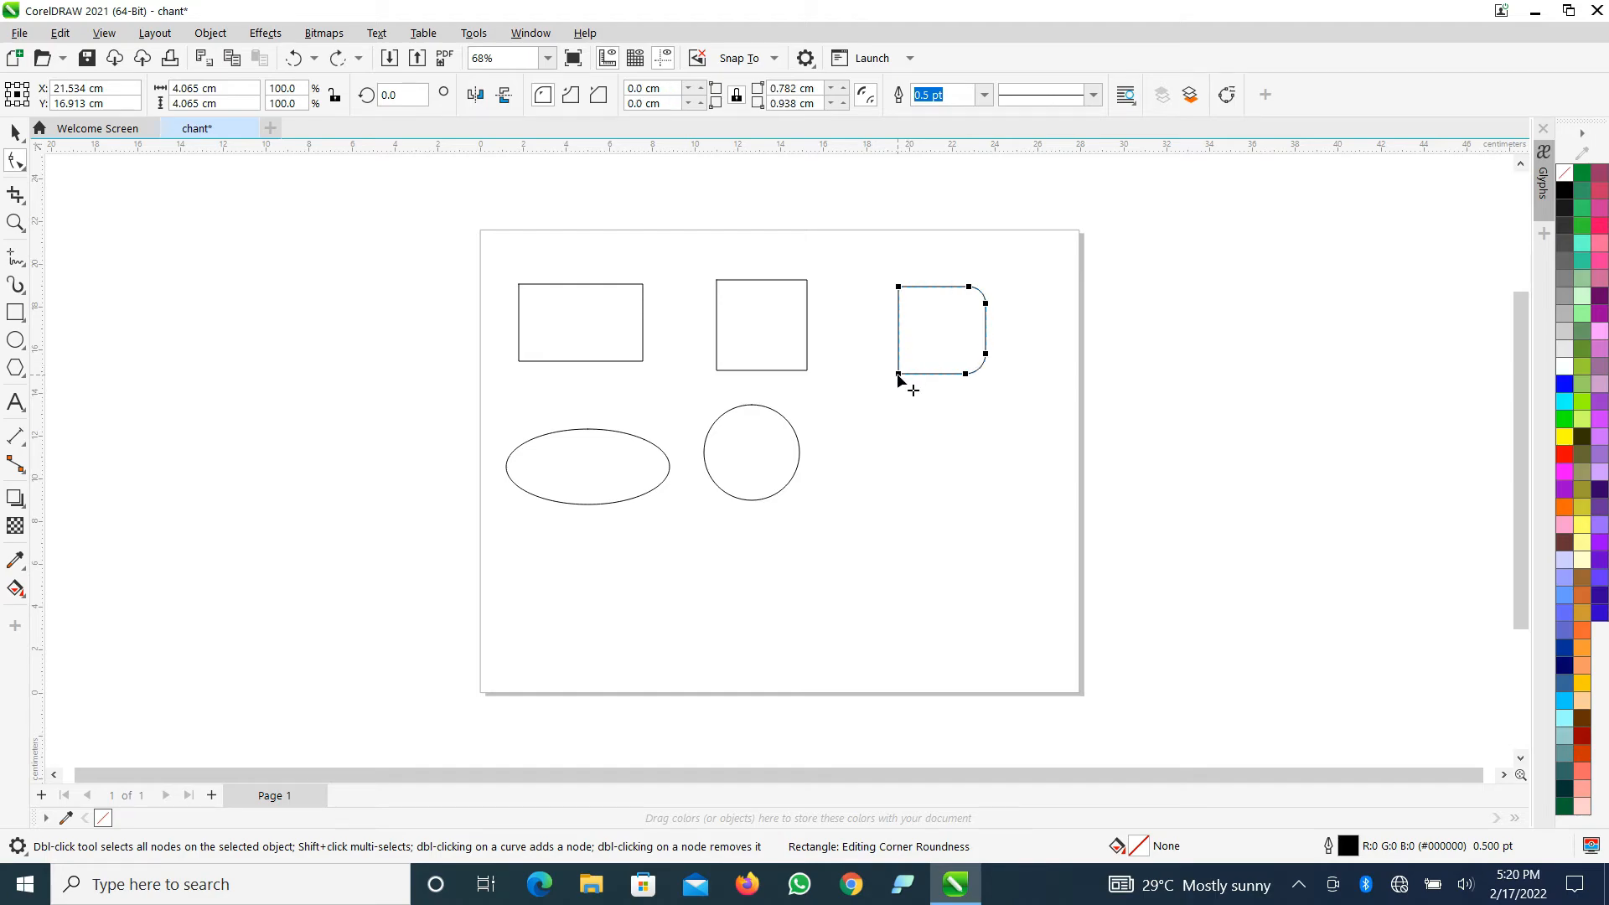
{"action": "left_click_drag", "start_coordinate": [898, 377], "coordinate": [922, 375]}
{"action": "left_click", "coordinate": [900, 288]}
{"action": "left_click_drag", "start_coordinate": [899, 289], "coordinate": [896, 312]}
{"action": "left_click", "coordinate": [1024, 339]}
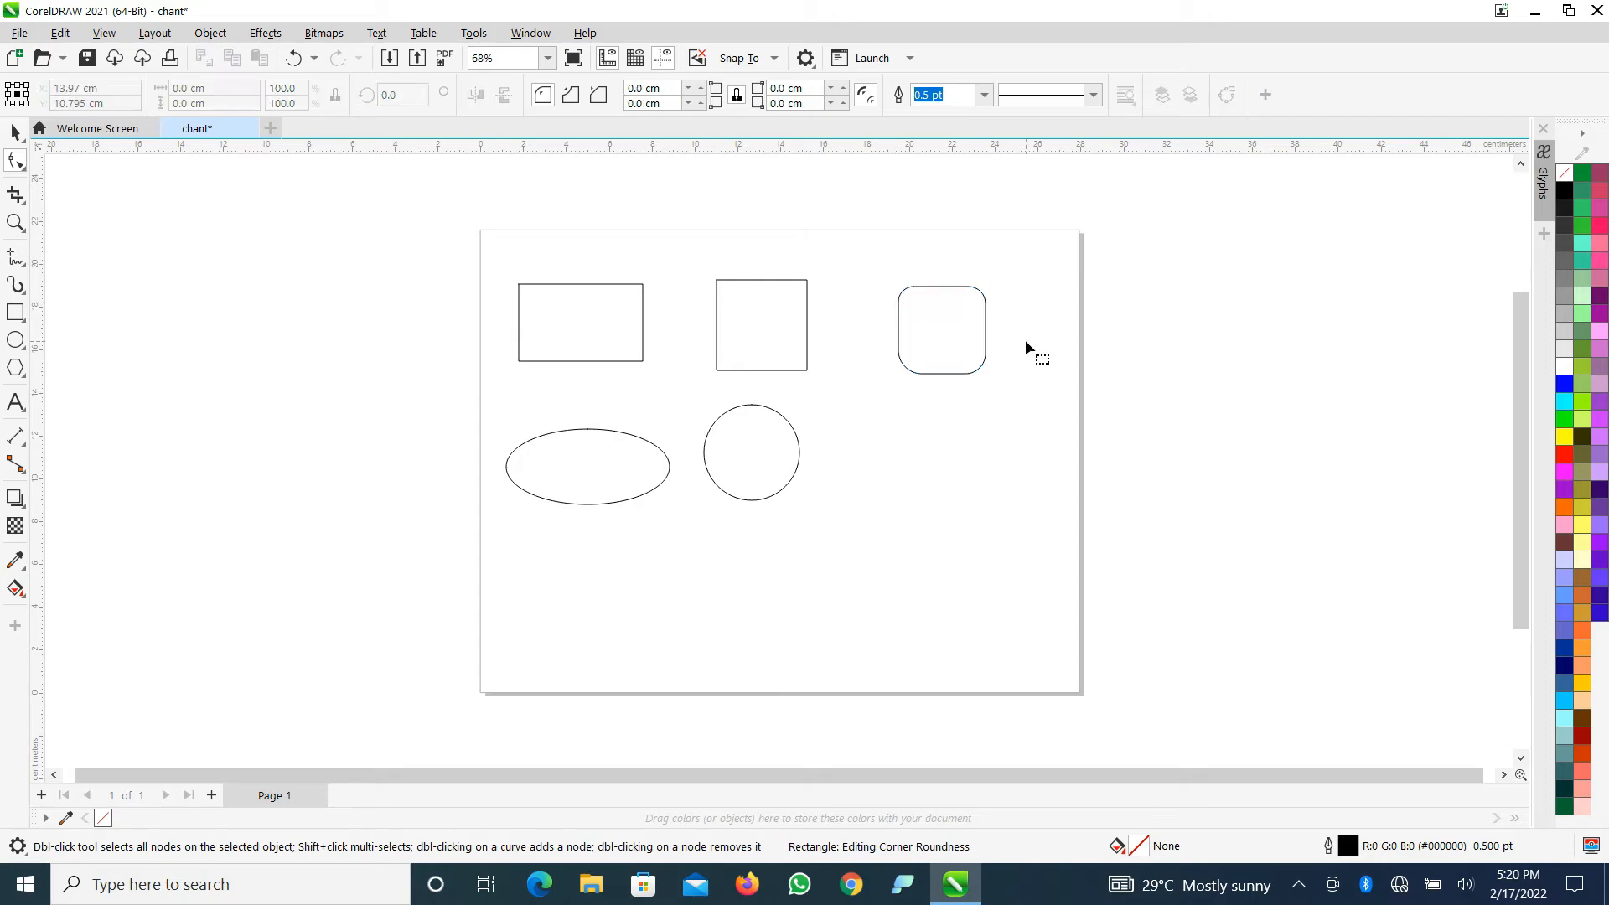
- Select the rounded square and undo all of its individual corner rounding
{"action": "left_click", "coordinate": [959, 374]}
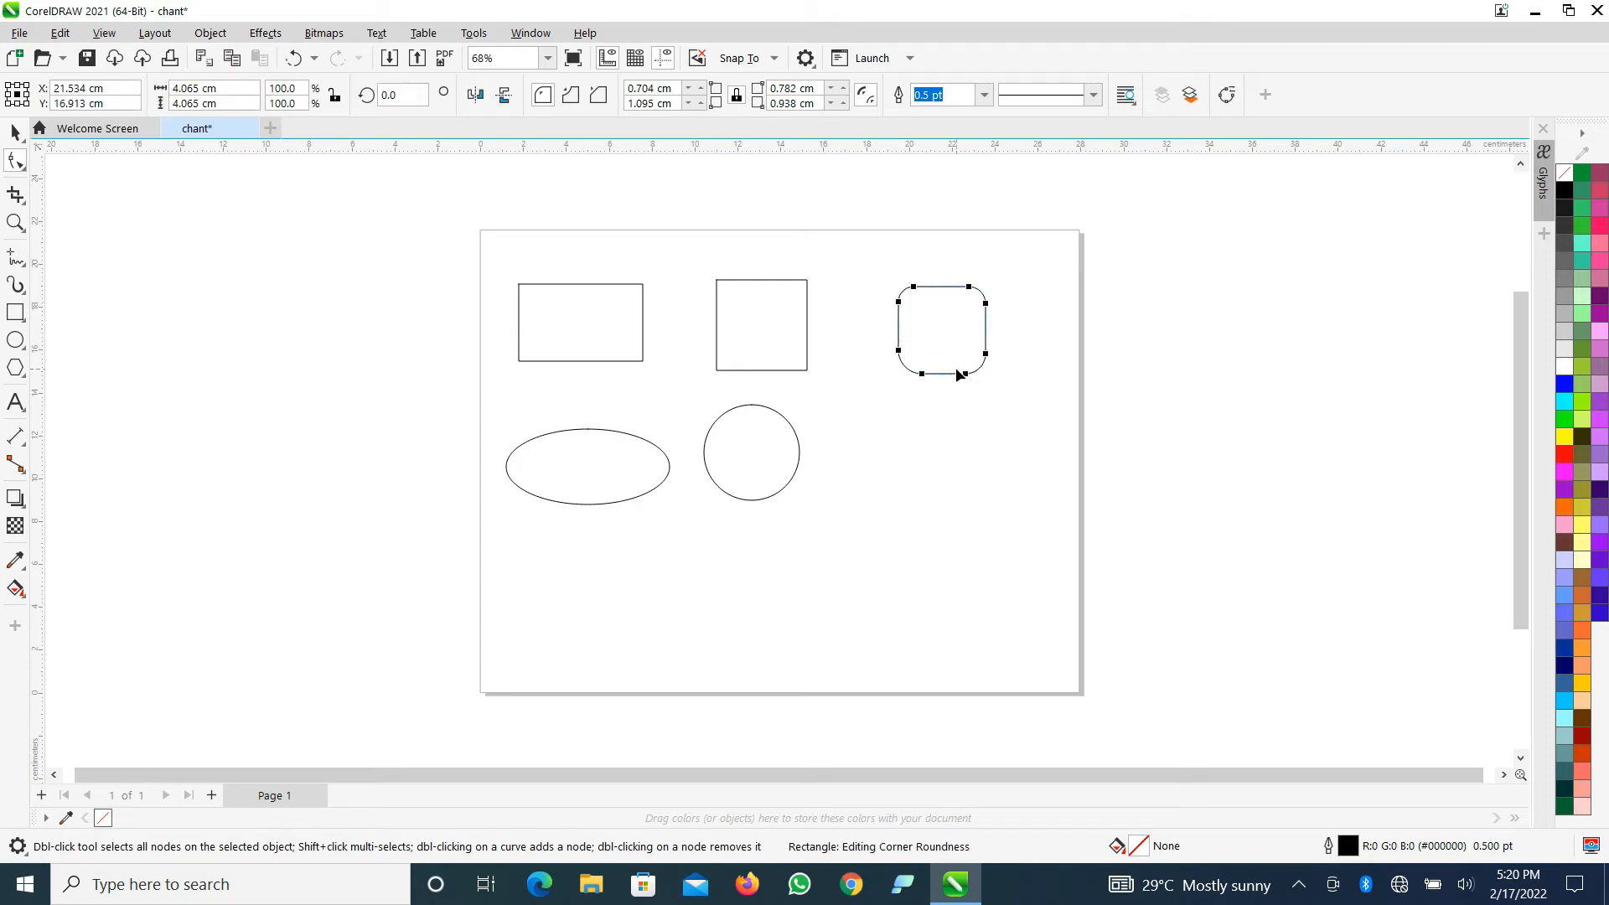
{"action": "key", "text": "ctrl+z"}
{"action": "key", "text": "ctrl+z"}
{"action": "key", "text": "ctrl+z"}
{"action": "key", "text": "ctrl+z"}
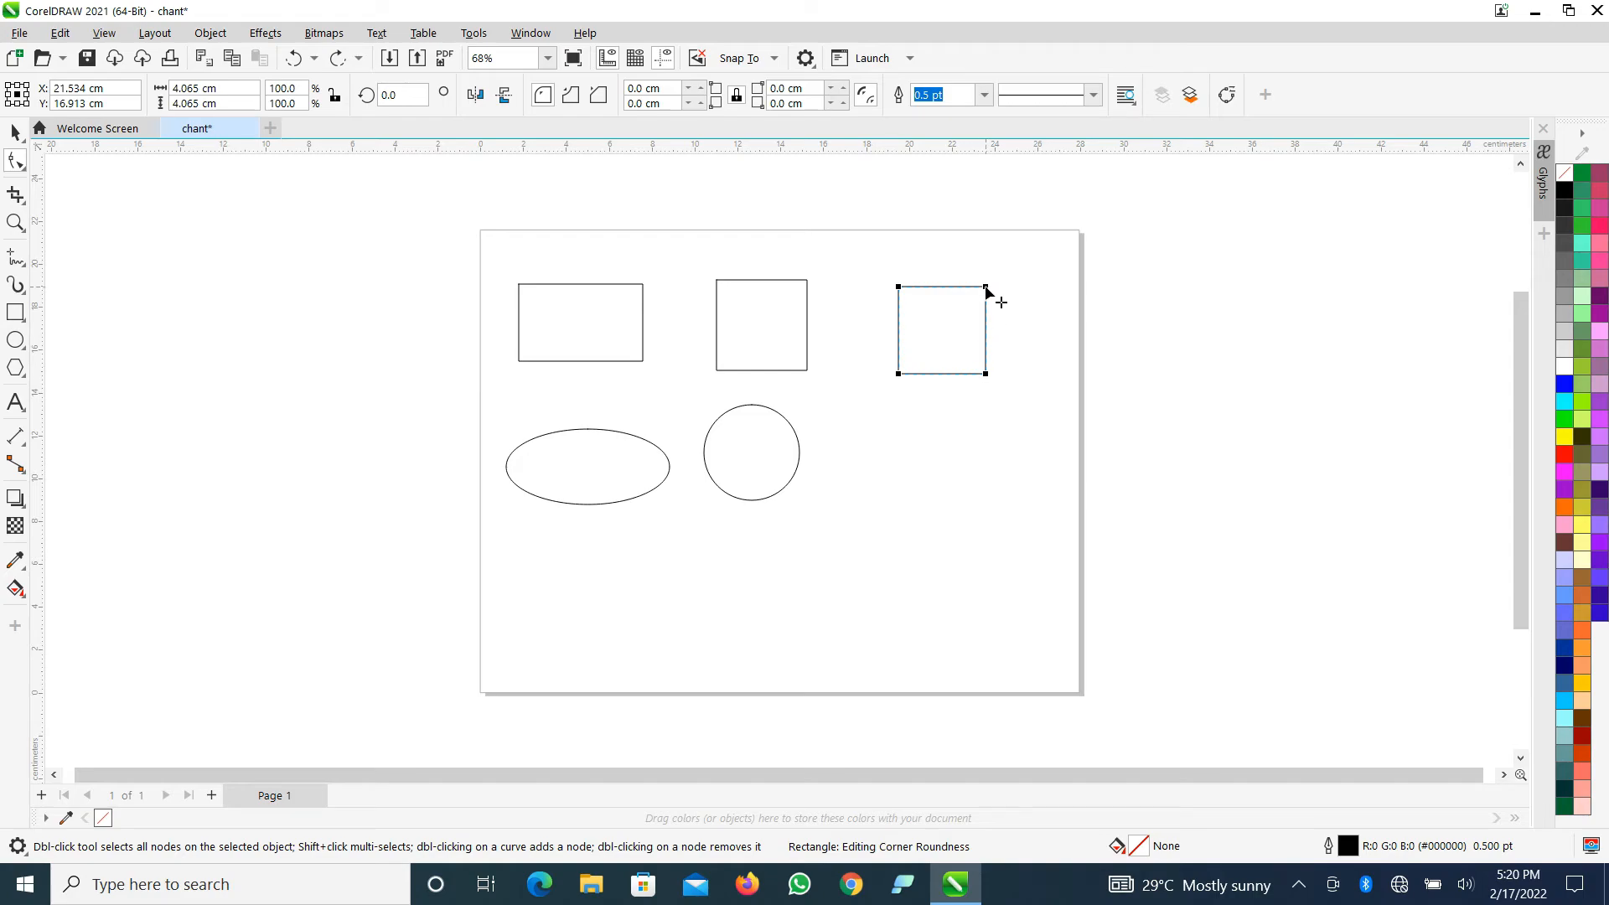
- Round all four corners of the right-hand square together to a radius of about 1 cm
{"action": "left_click_drag", "start_coordinate": [987, 289], "coordinate": [990, 314]}
{"action": "left_click_drag", "start_coordinate": [988, 309], "coordinate": [990, 312]}
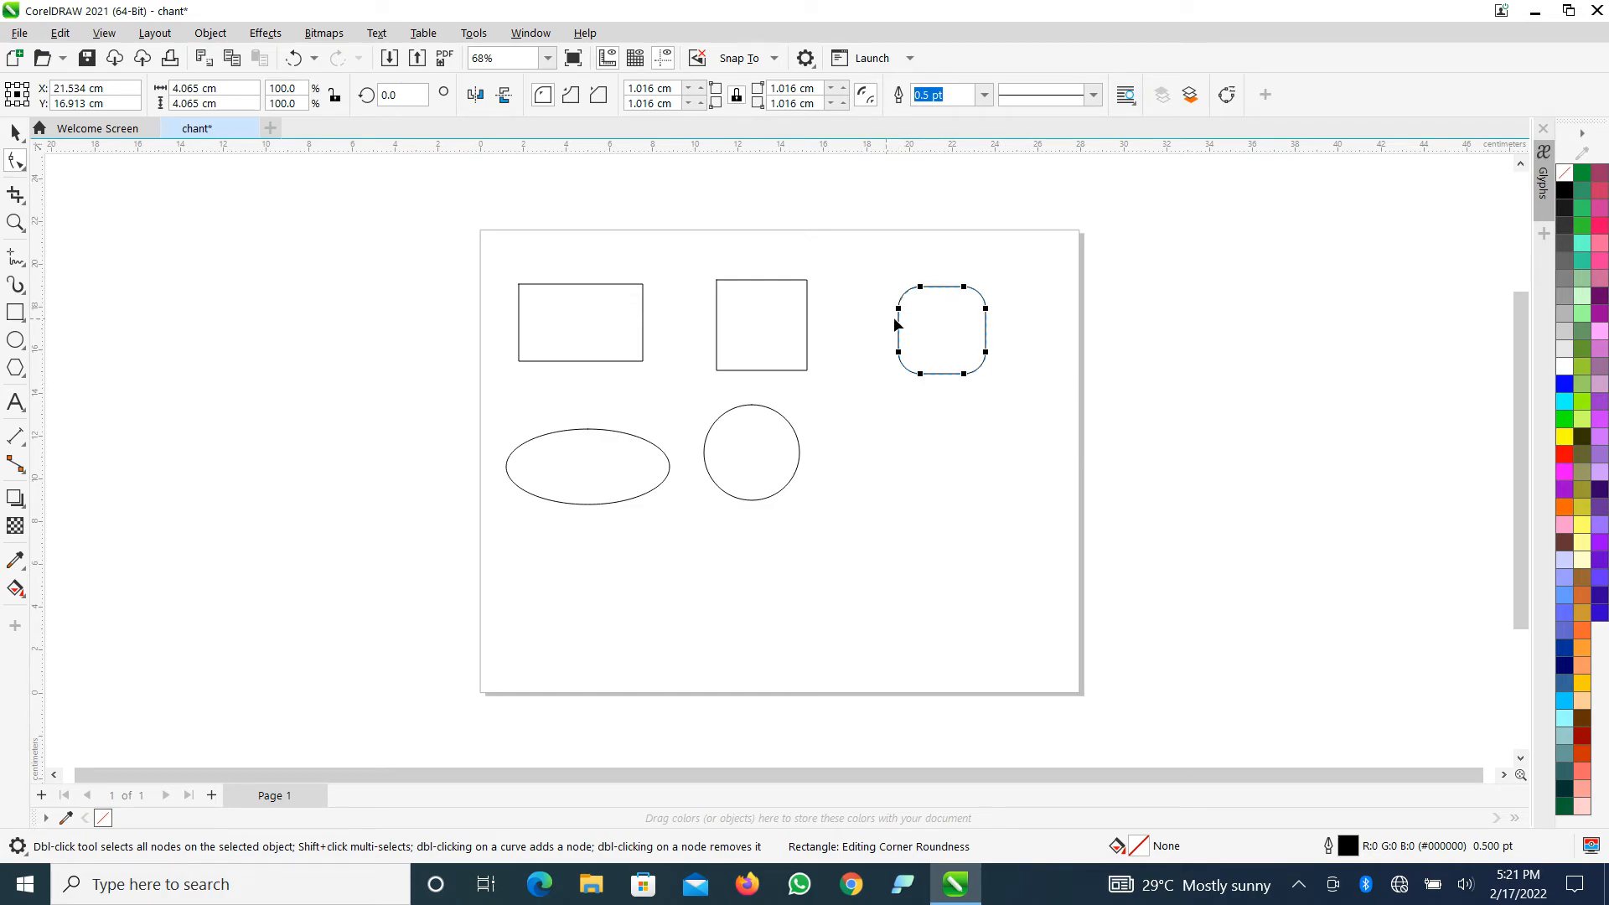
{"action": "left_click", "coordinate": [15, 134]}
- Draw a rectangle about 5.9 cm by 3.4 cm below the rounded square and round all its corners to about 0.9 cm
{"action": "left_click", "coordinate": [15, 313]}
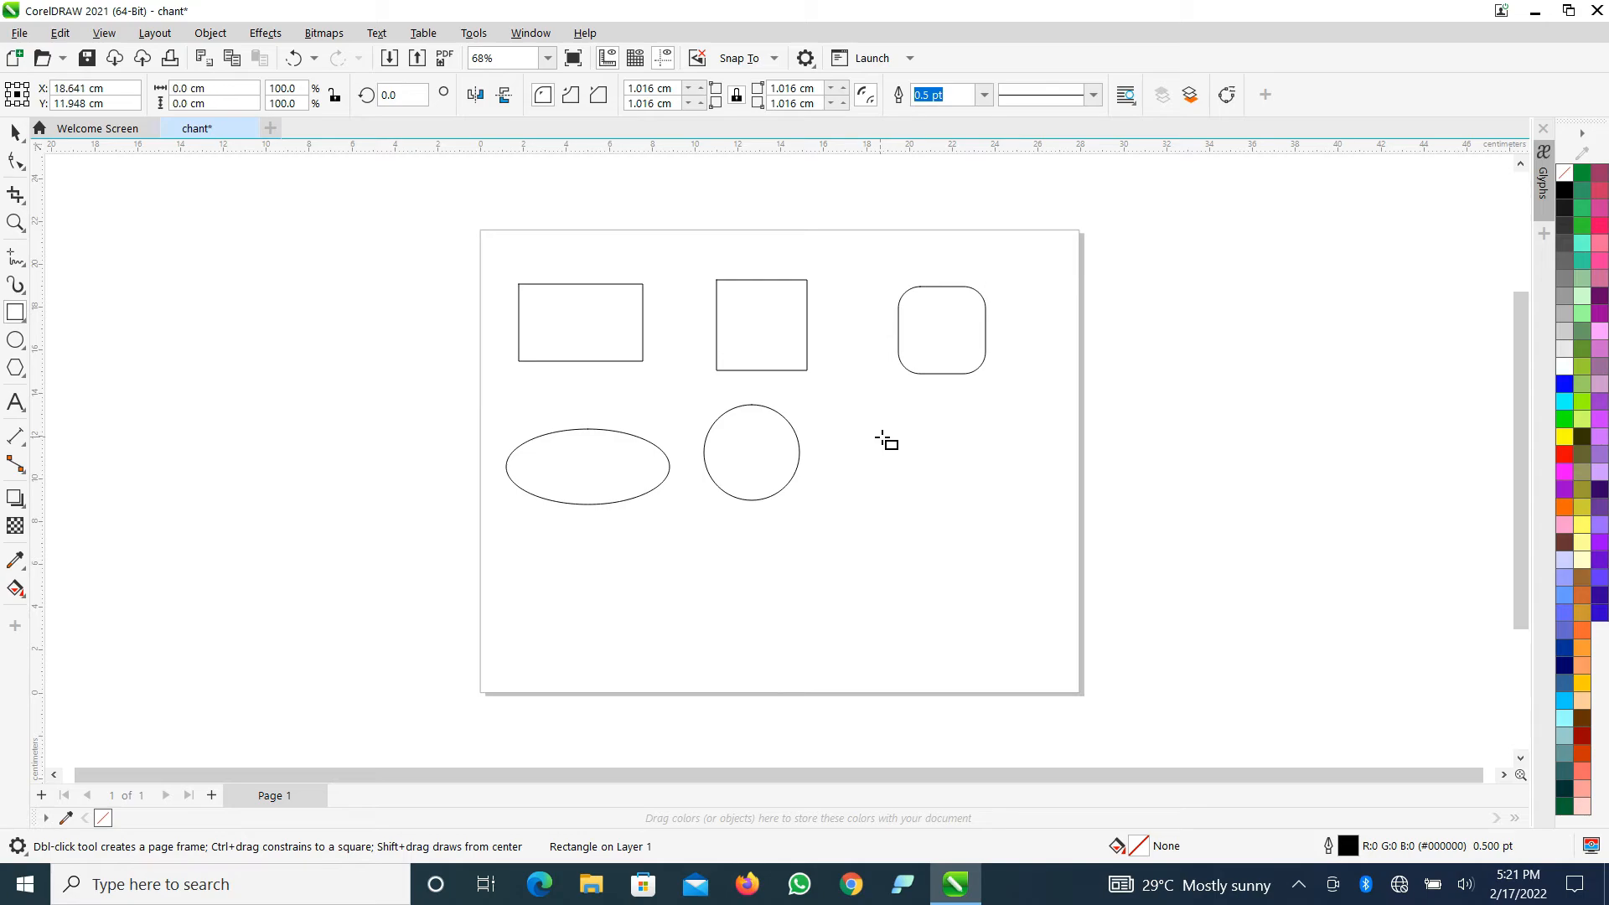
{"action": "left_click_drag", "start_coordinate": [880, 437], "coordinate": [1010, 511]}
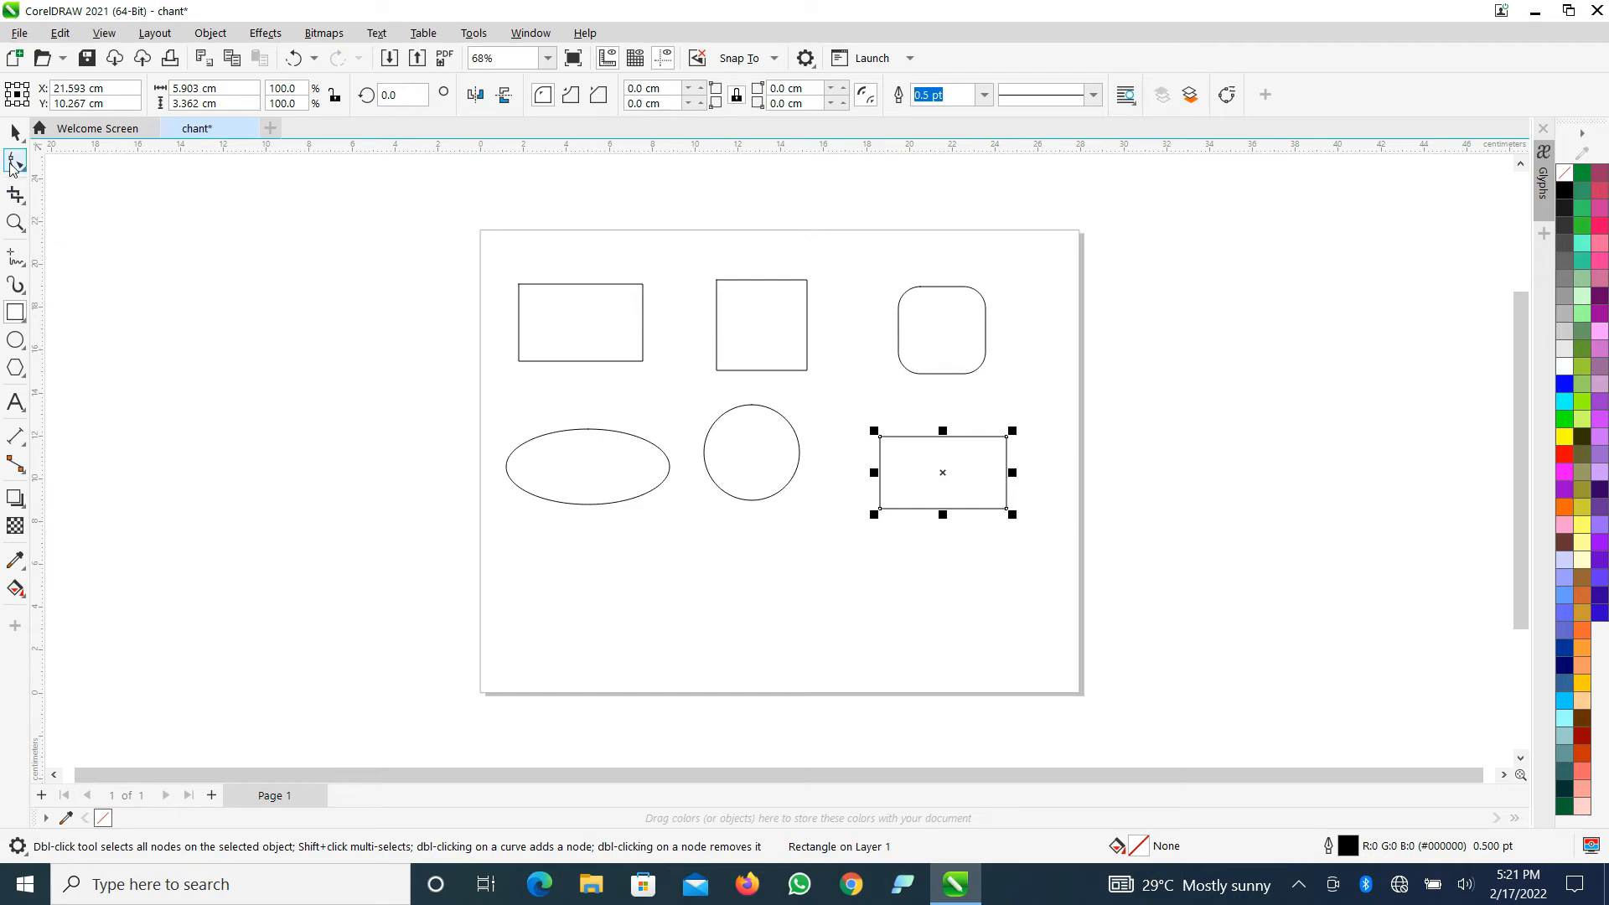
{"action": "left_click", "coordinate": [16, 162]}
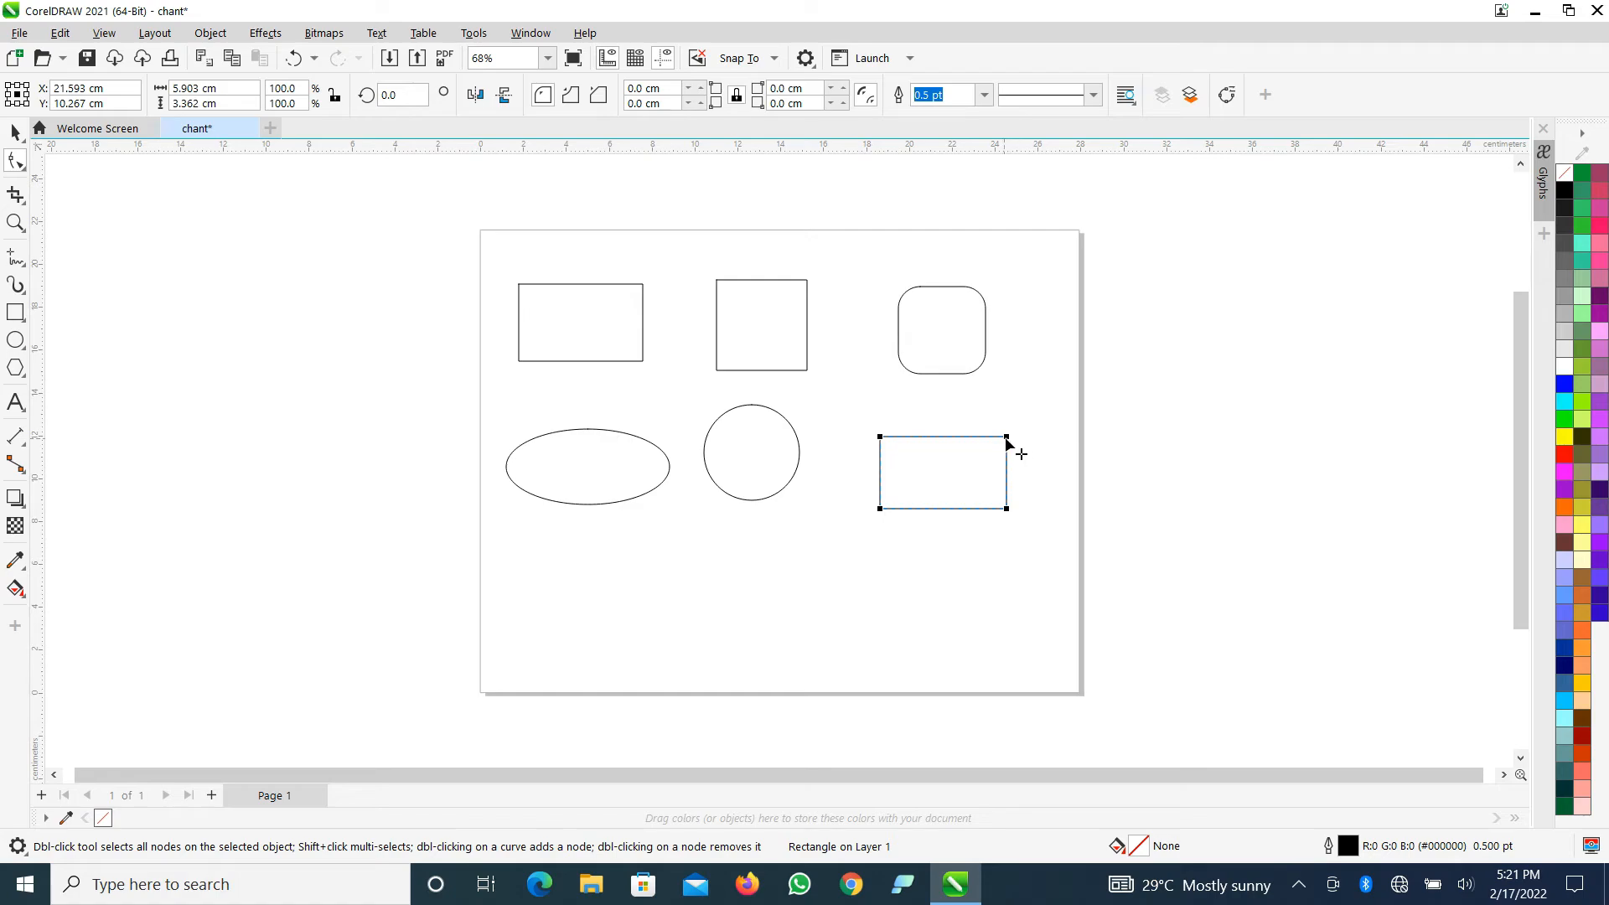
{"action": "left_click_drag", "start_coordinate": [1007, 442], "coordinate": [1007, 463]}
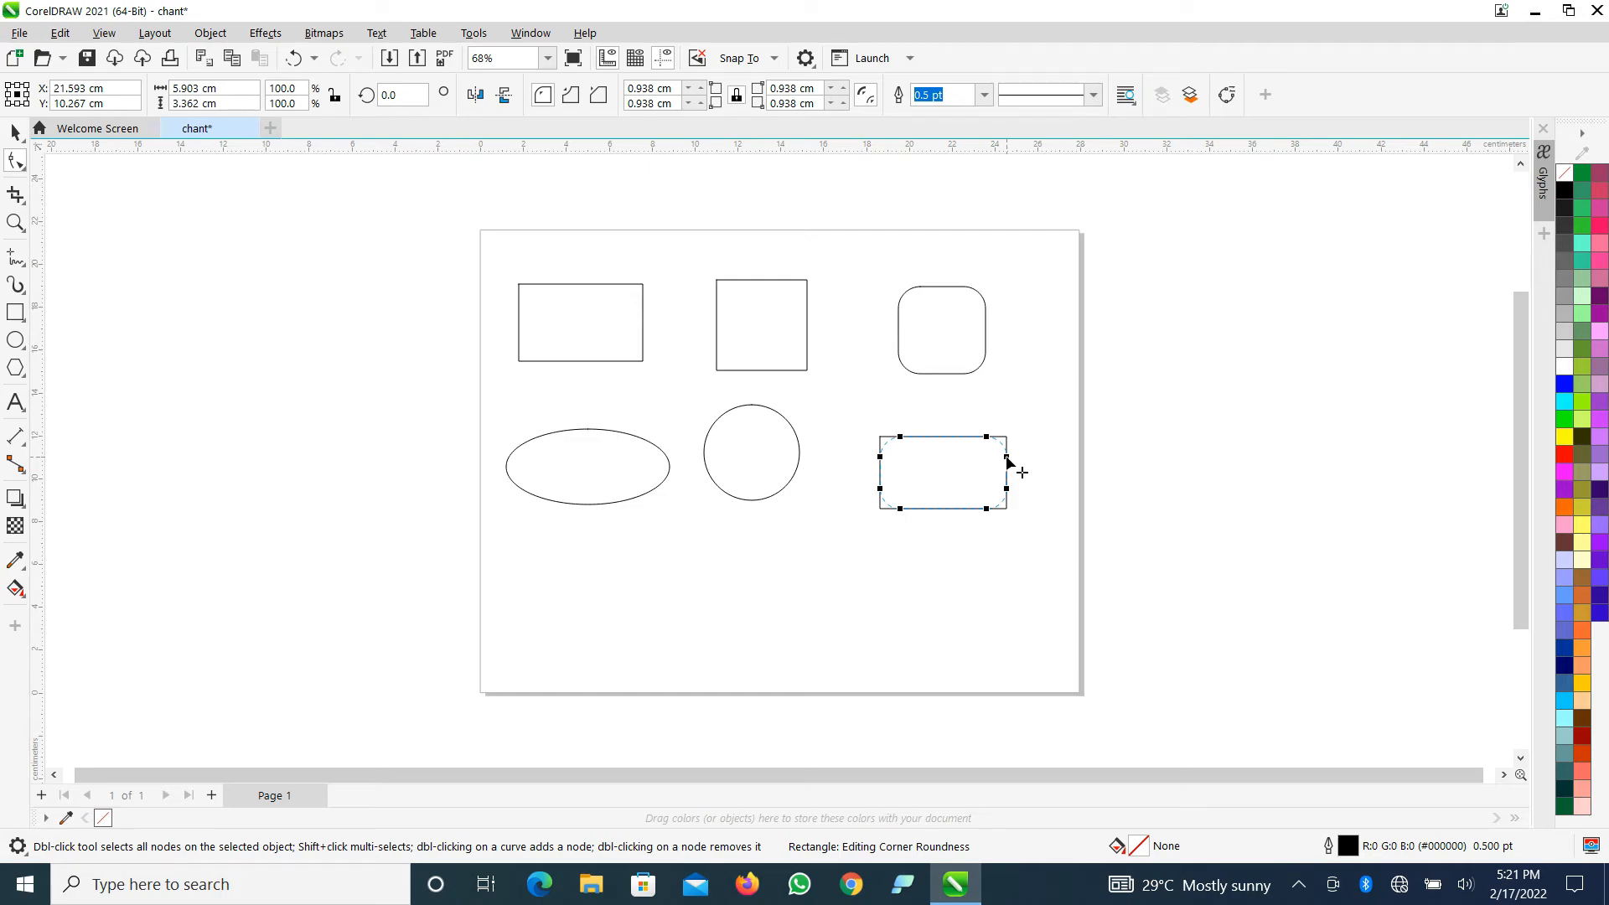
{"action": "left_click_drag", "start_coordinate": [1007, 458], "coordinate": [1007, 459]}
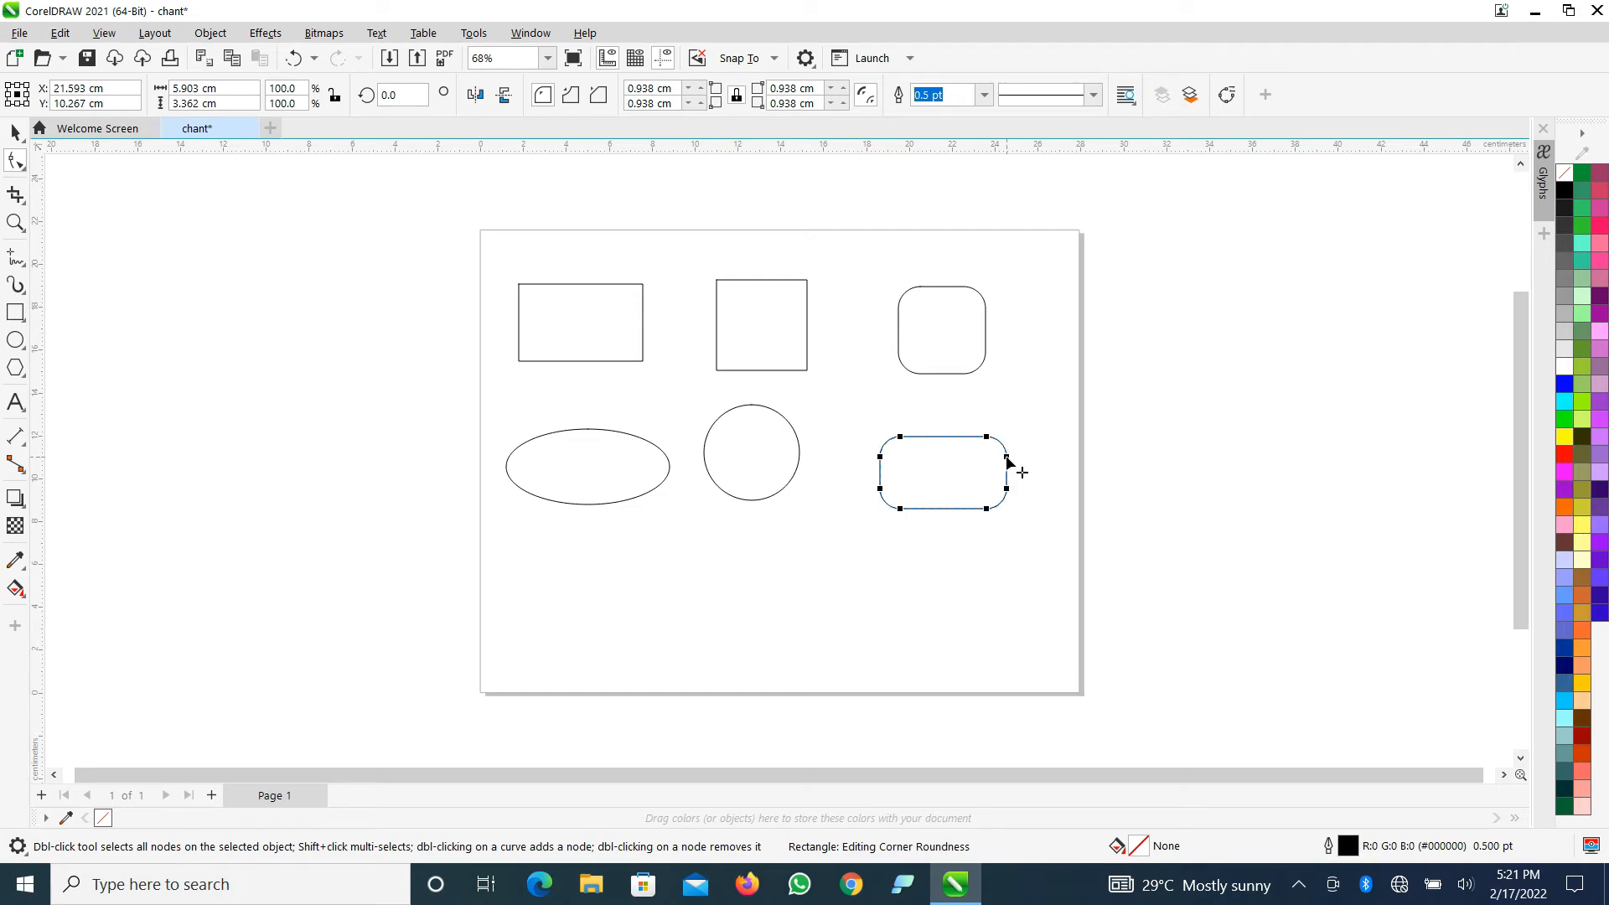
{"action": "left_click", "coordinate": [1042, 542]}
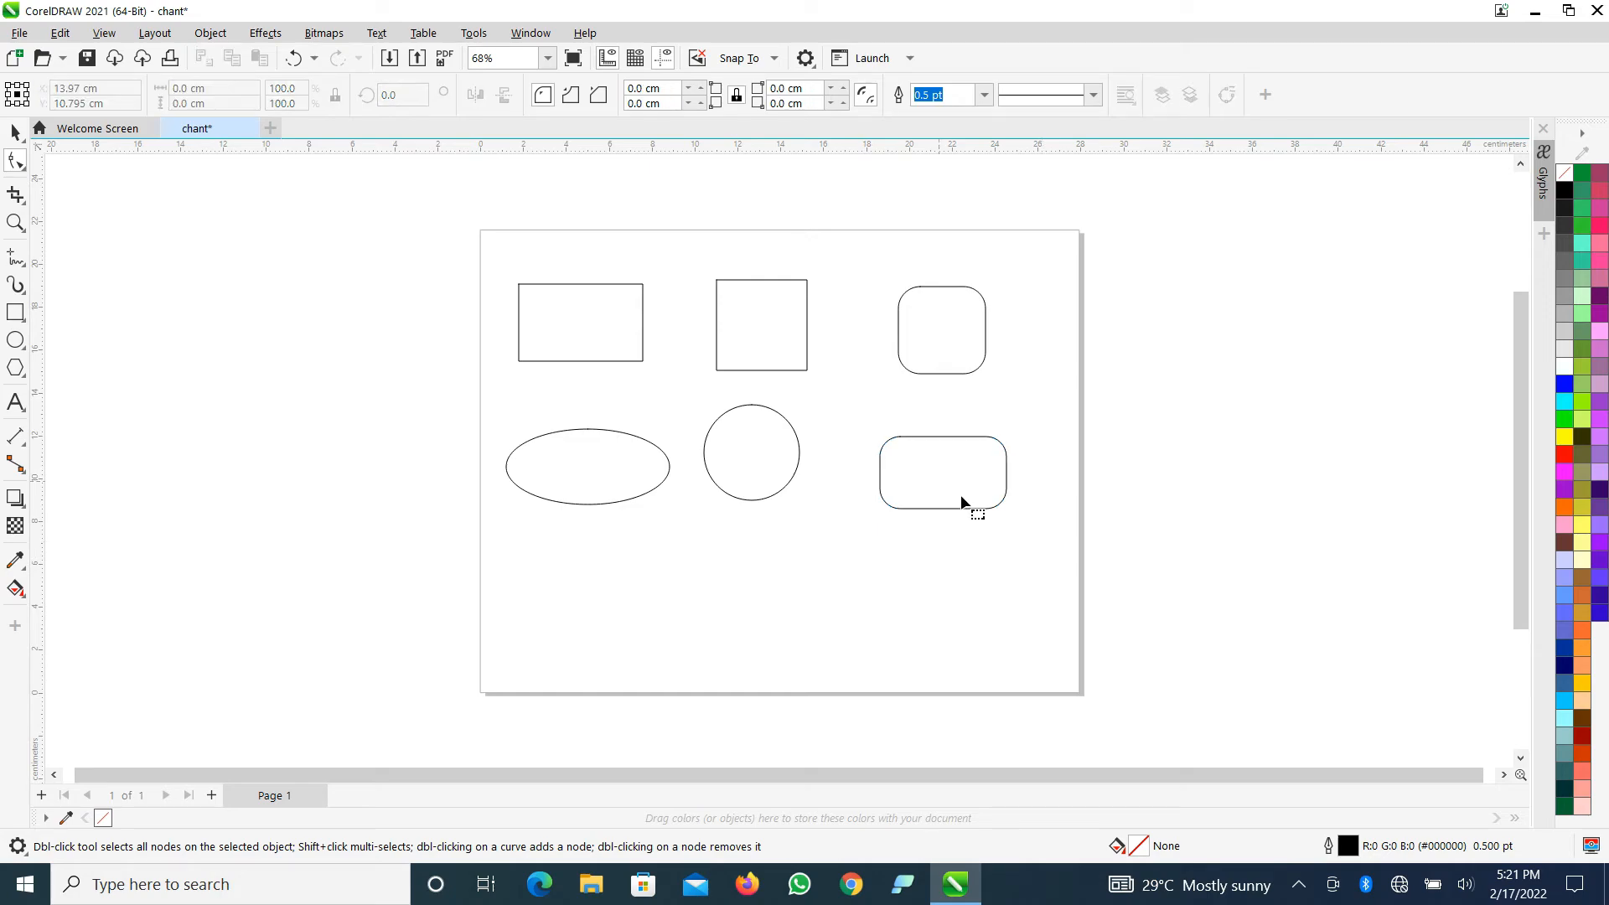
{"action": "left_click", "coordinate": [14, 132]}
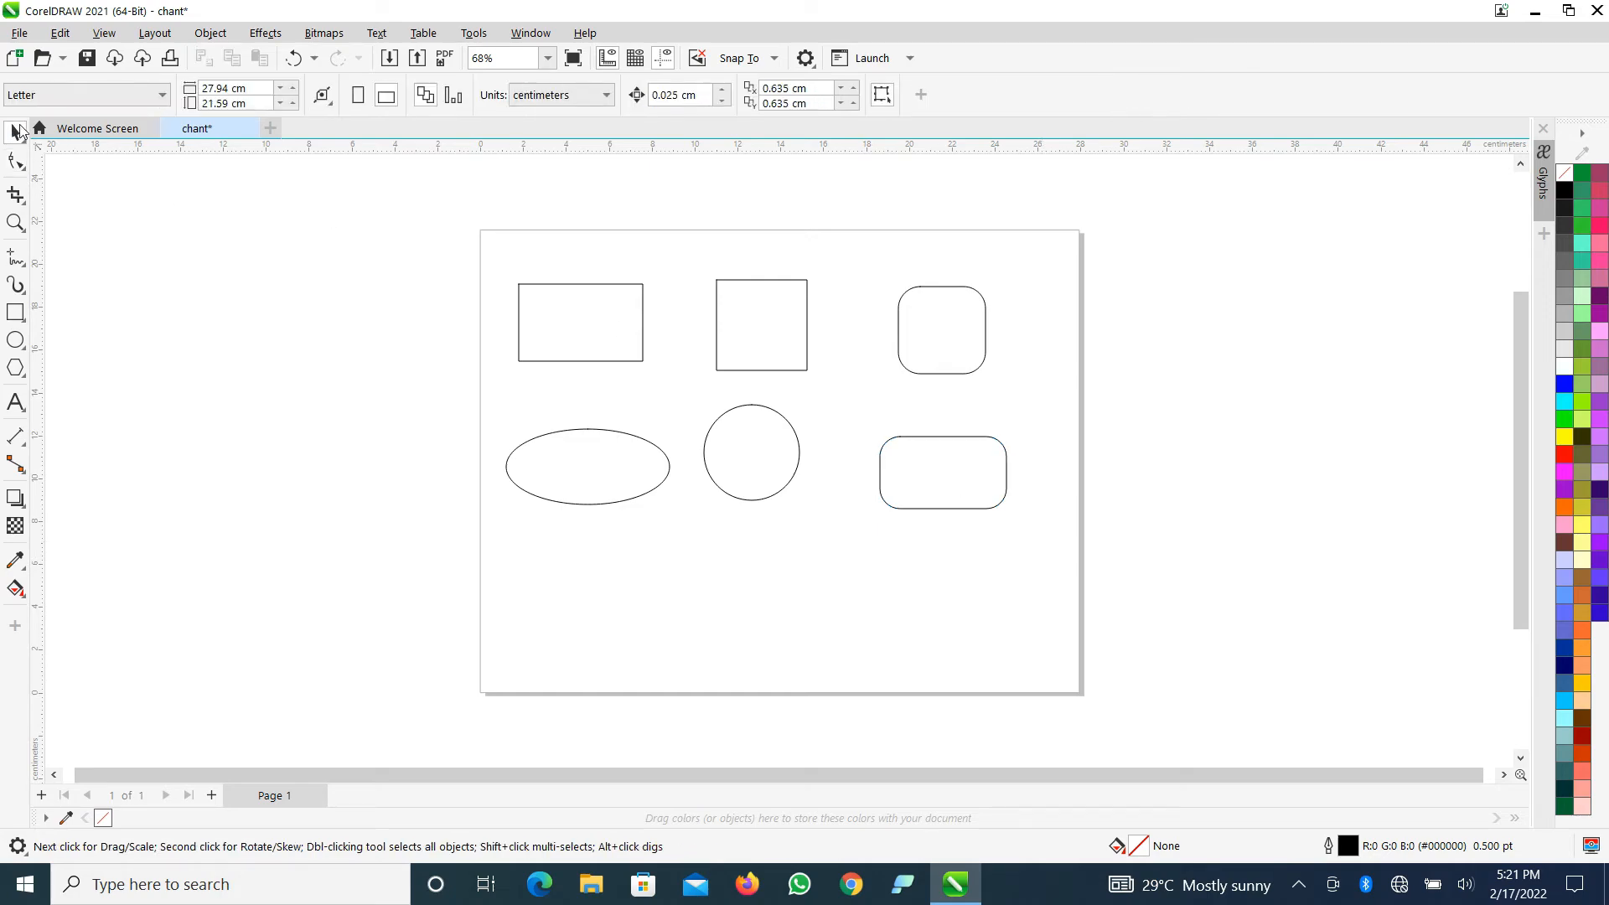
- Draw a rectangle about 6.1 cm by 2.9 cm near the page's lower-right corner and select only its upper-left corner node
{"action": "left_click", "coordinate": [23, 315]}
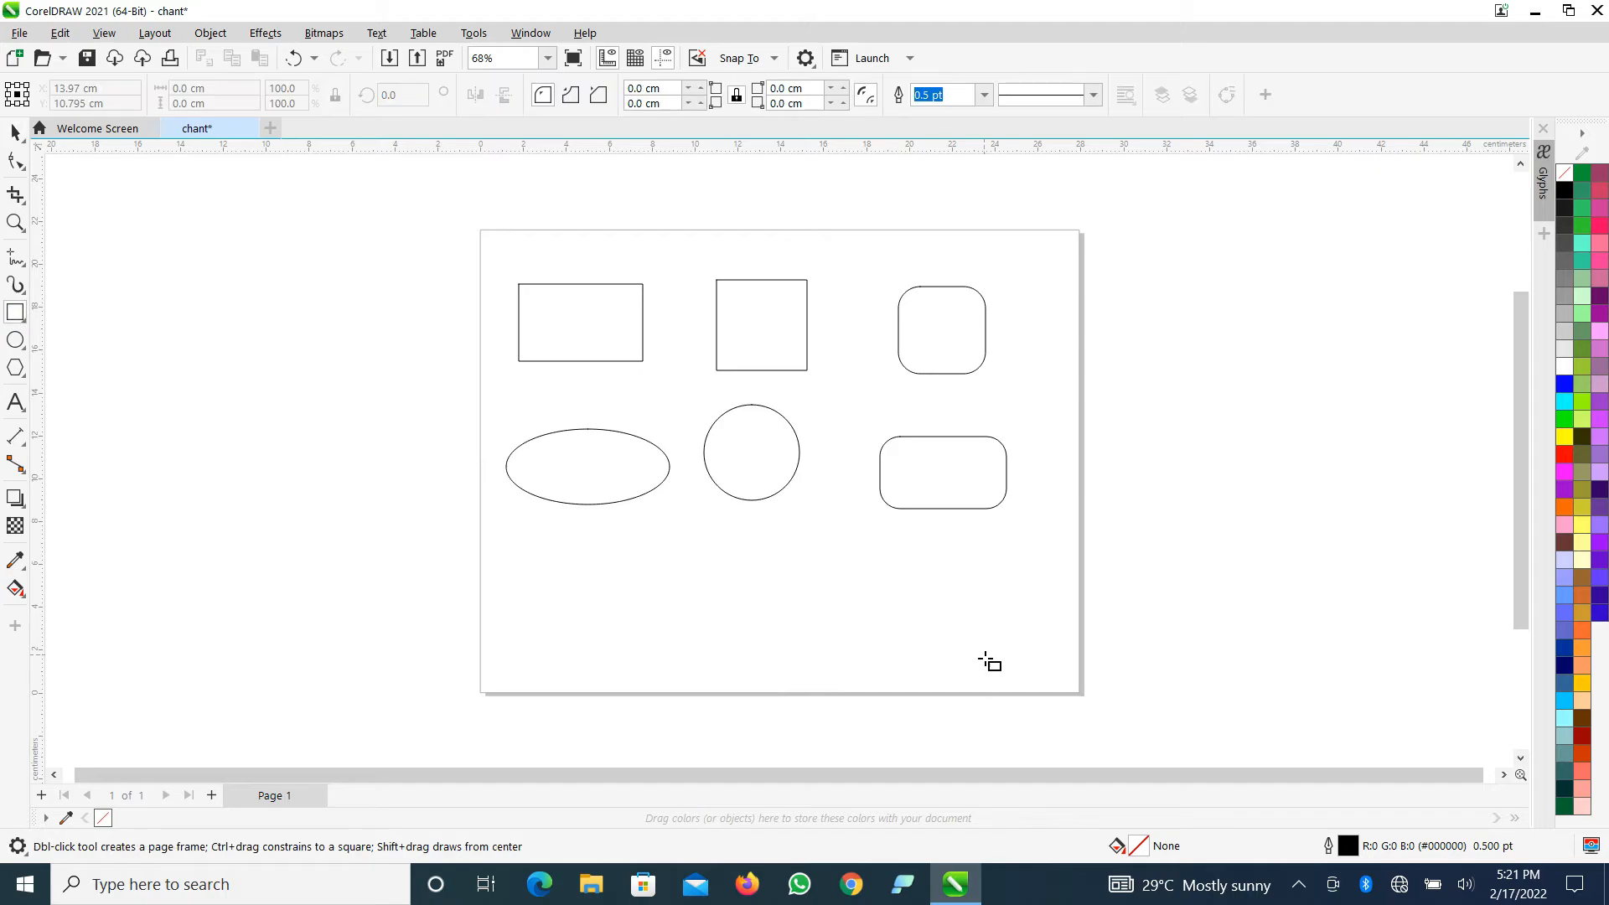
{"action": "mouse_move", "coordinate": [906, 562]}
{"action": "left_mouse_down"}
{"action": "mouse_move", "coordinate": [989, 573]}
{"action": "mouse_move", "coordinate": [1037, 625]}
{"action": "left_mouse_up"}
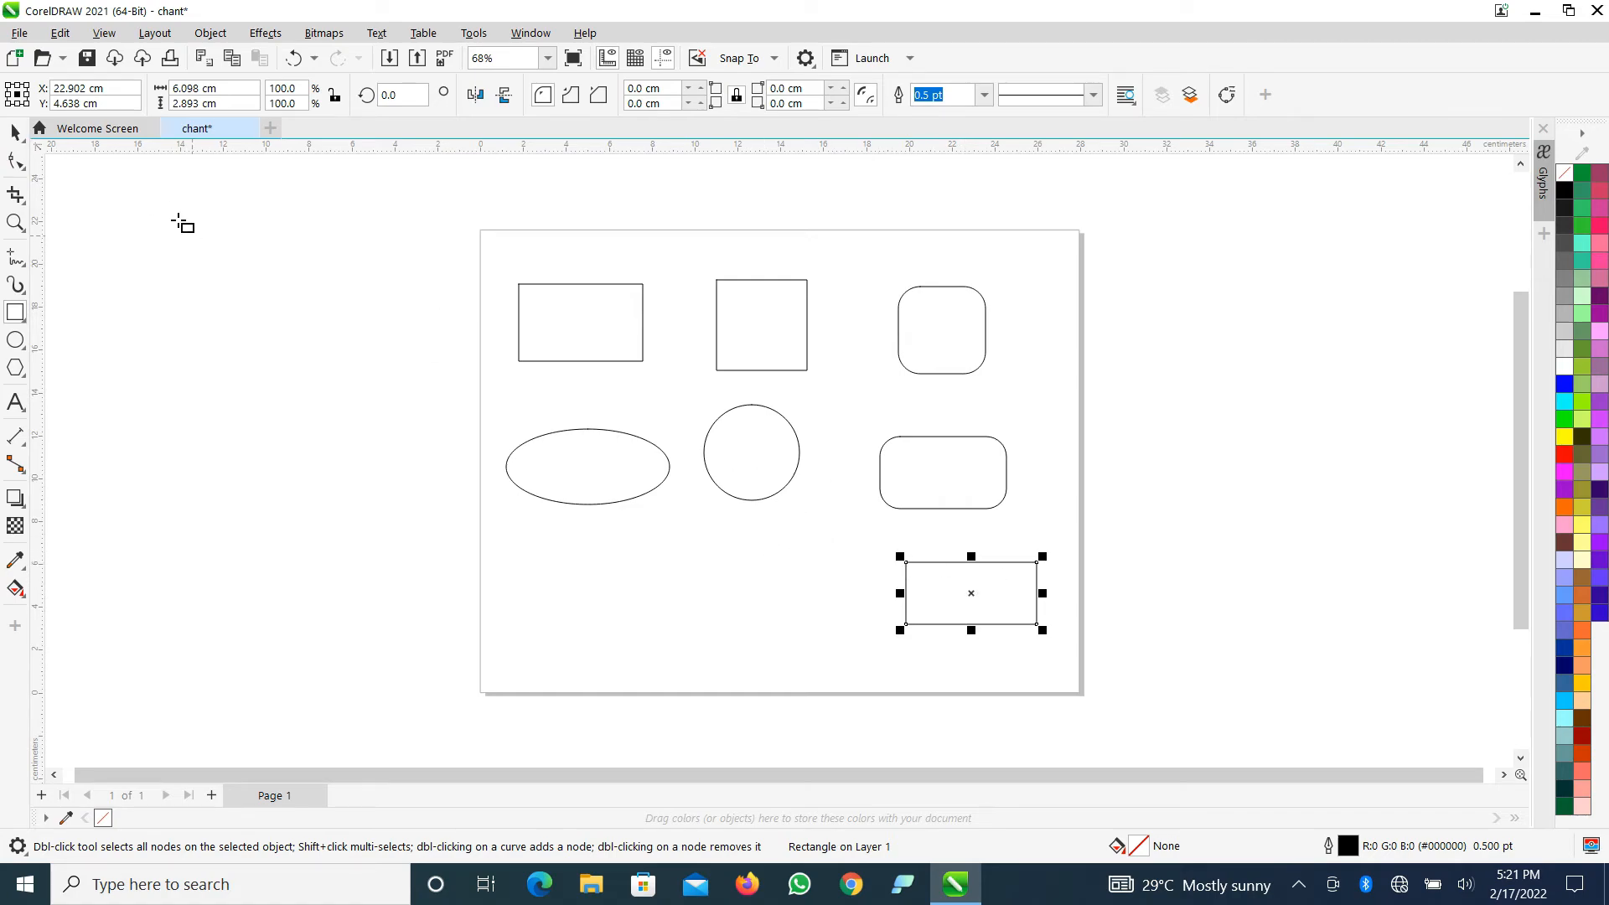
{"action": "left_click", "coordinate": [16, 162]}
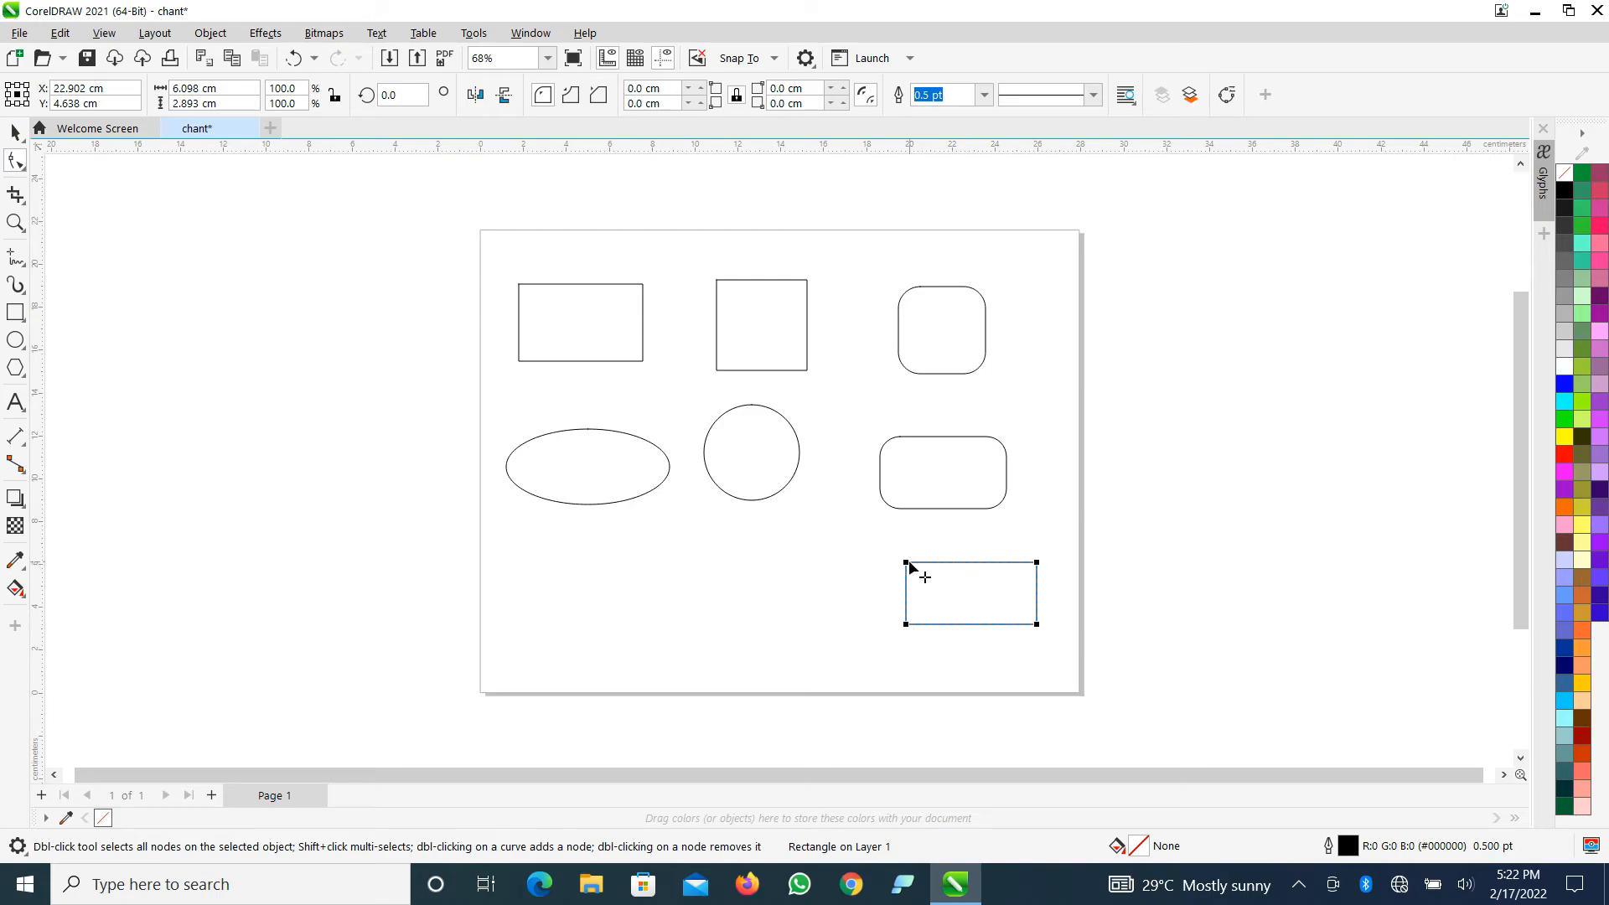
{"action": "left_click", "coordinate": [1036, 563]}
{"action": "left_click", "coordinate": [906, 626]}
- Switch to the screen annotation tool, circle the rectangle's upper-left node with its pen, clear the drawing and hide the tool
{"action": "left_click", "coordinate": [902, 889]}
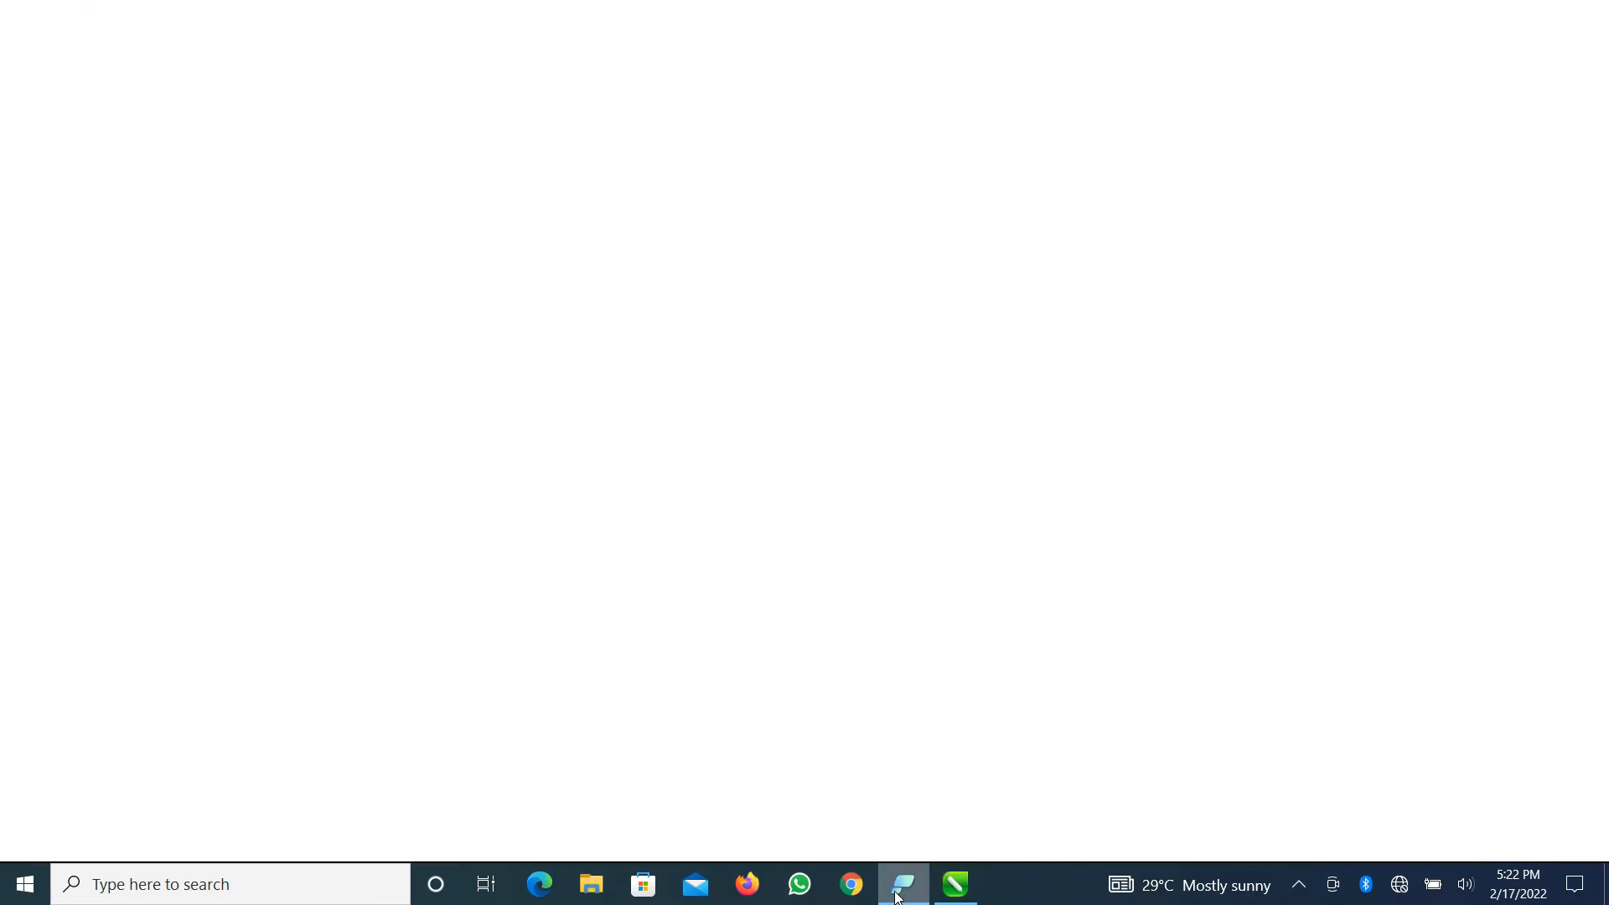
{"action": "left_click", "coordinate": [928, 880]}
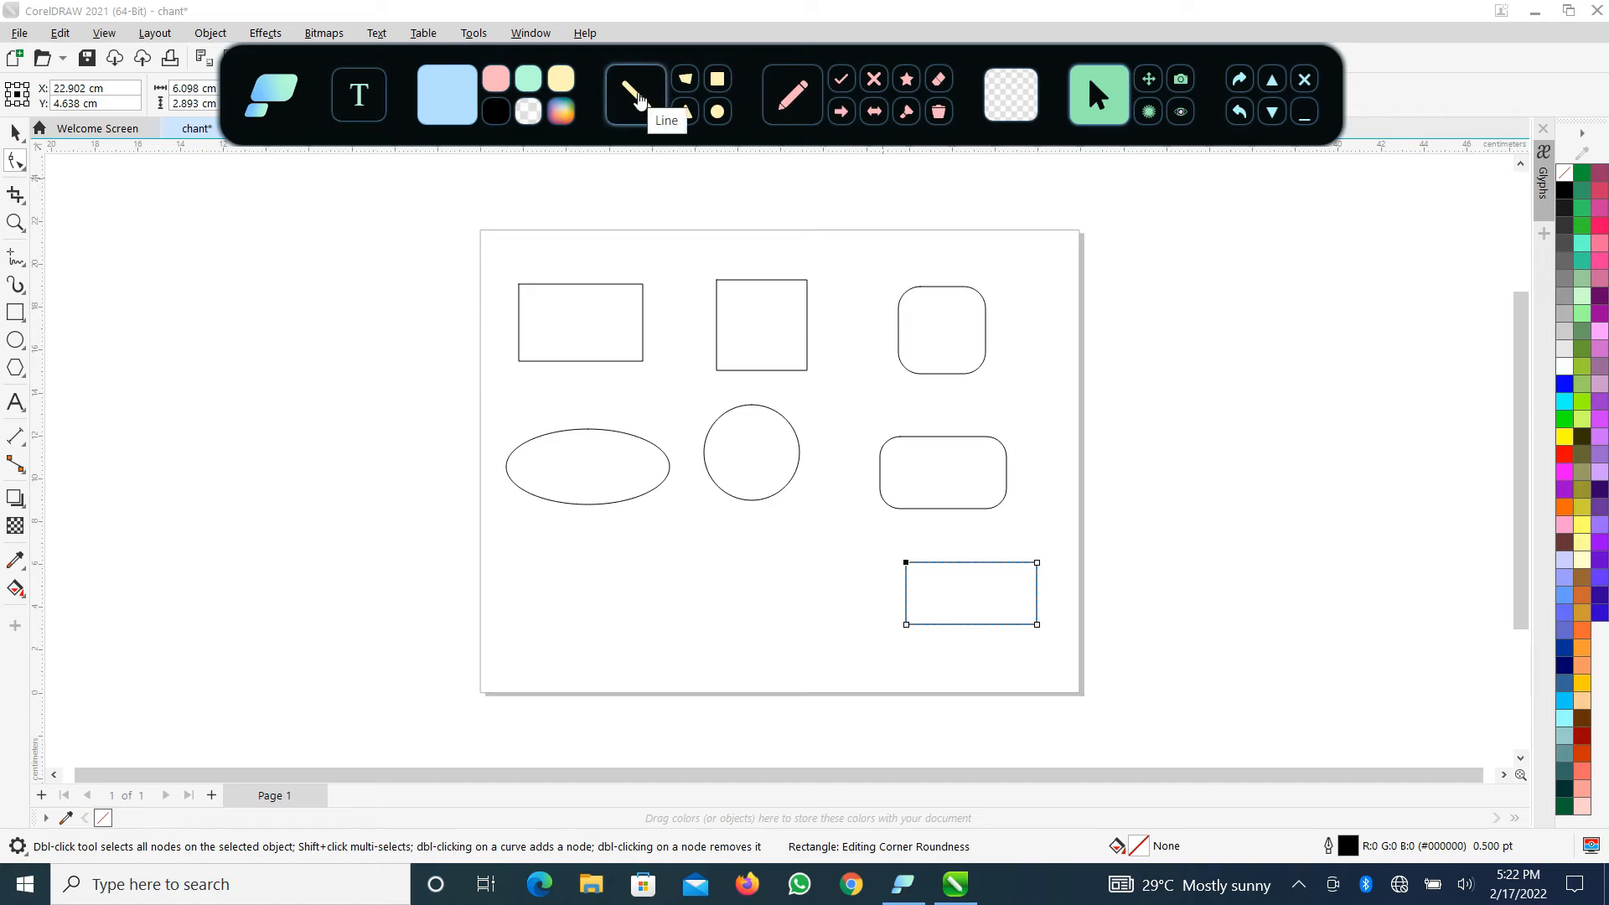
{"action": "left_click", "coordinate": [792, 95]}
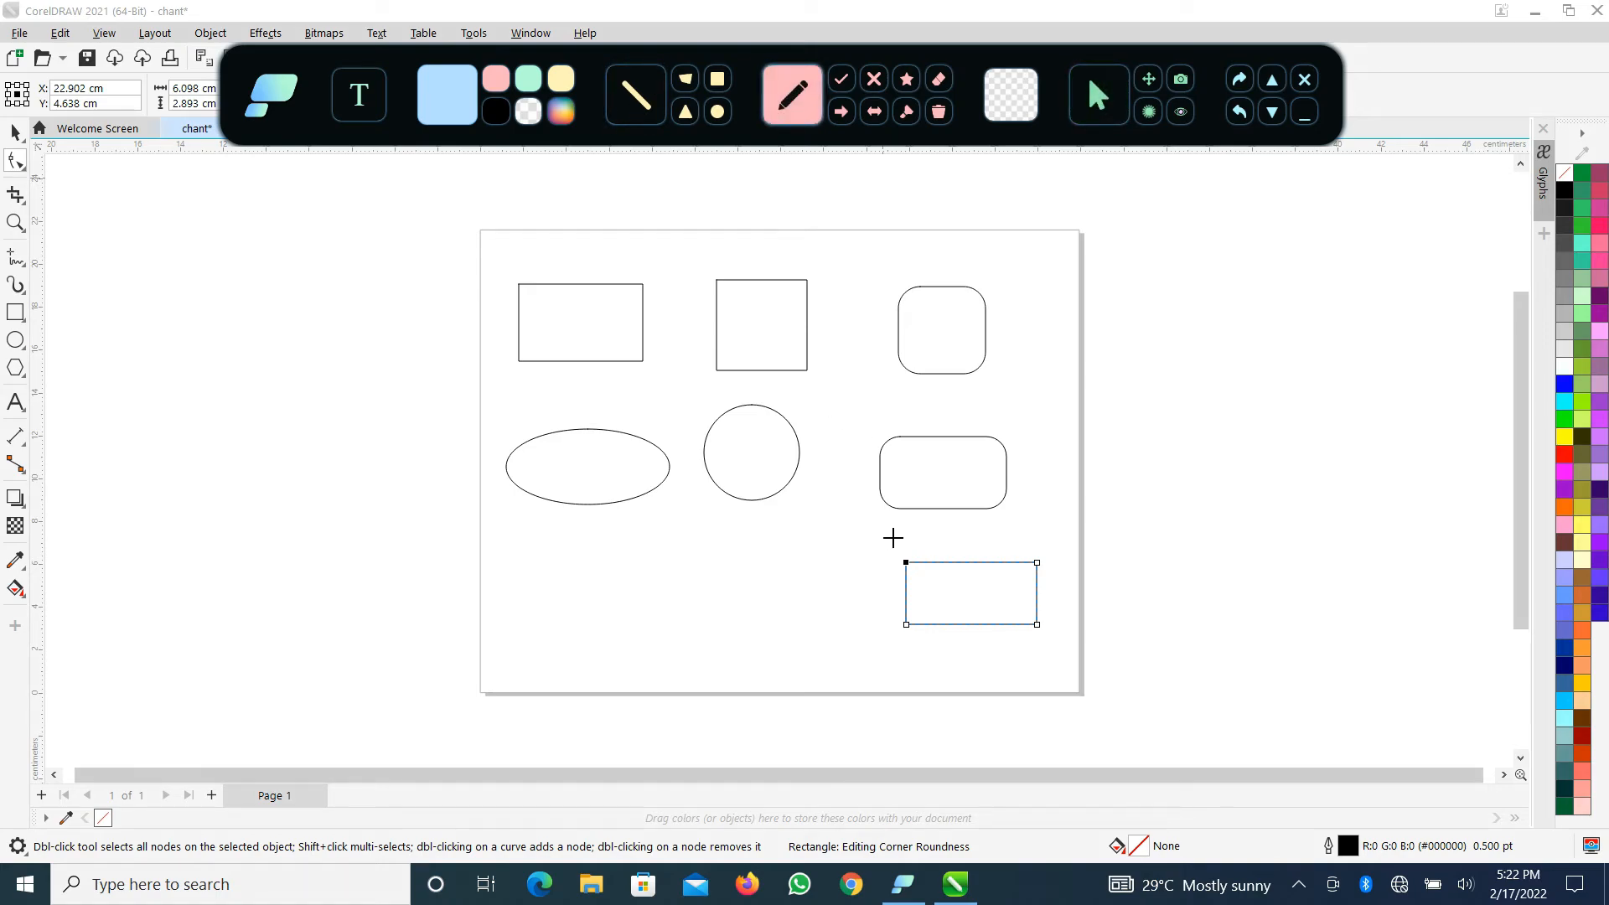
{"action": "mouse_move", "coordinate": [891, 539]}
{"action": "left_mouse_down"}
{"action": "mouse_move", "coordinate": [891, 572]}
{"action": "mouse_move", "coordinate": [919, 583]}
{"action": "mouse_move", "coordinate": [939, 537]}
{"action": "mouse_move", "coordinate": [886, 531]}
{"action": "left_mouse_up"}
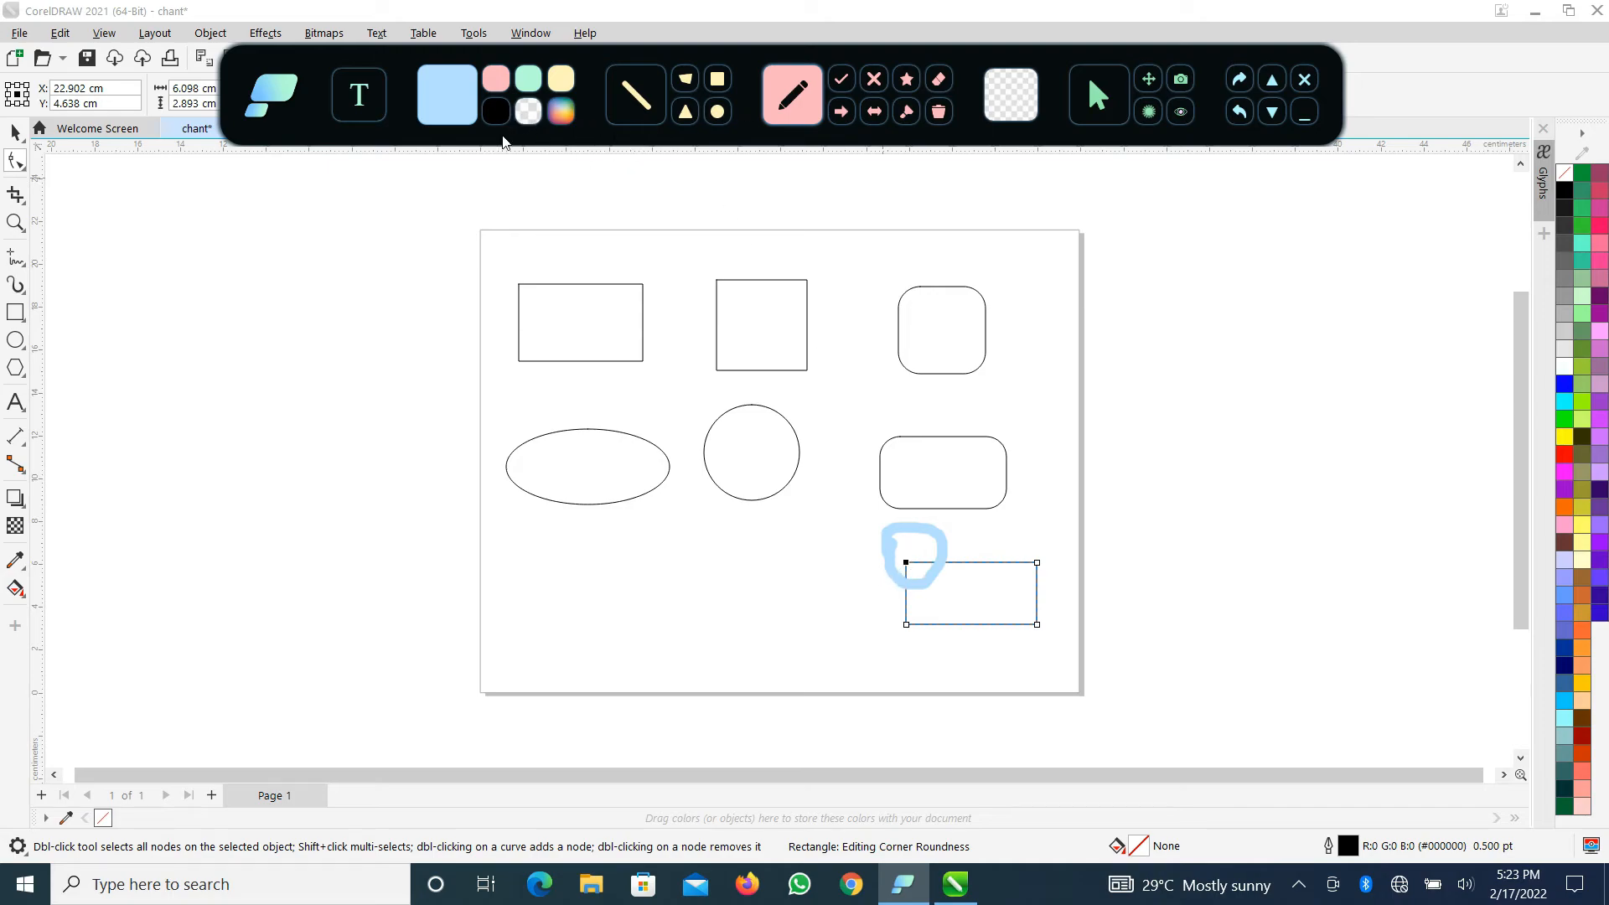
{"action": "left_click", "coordinate": [796, 107]}
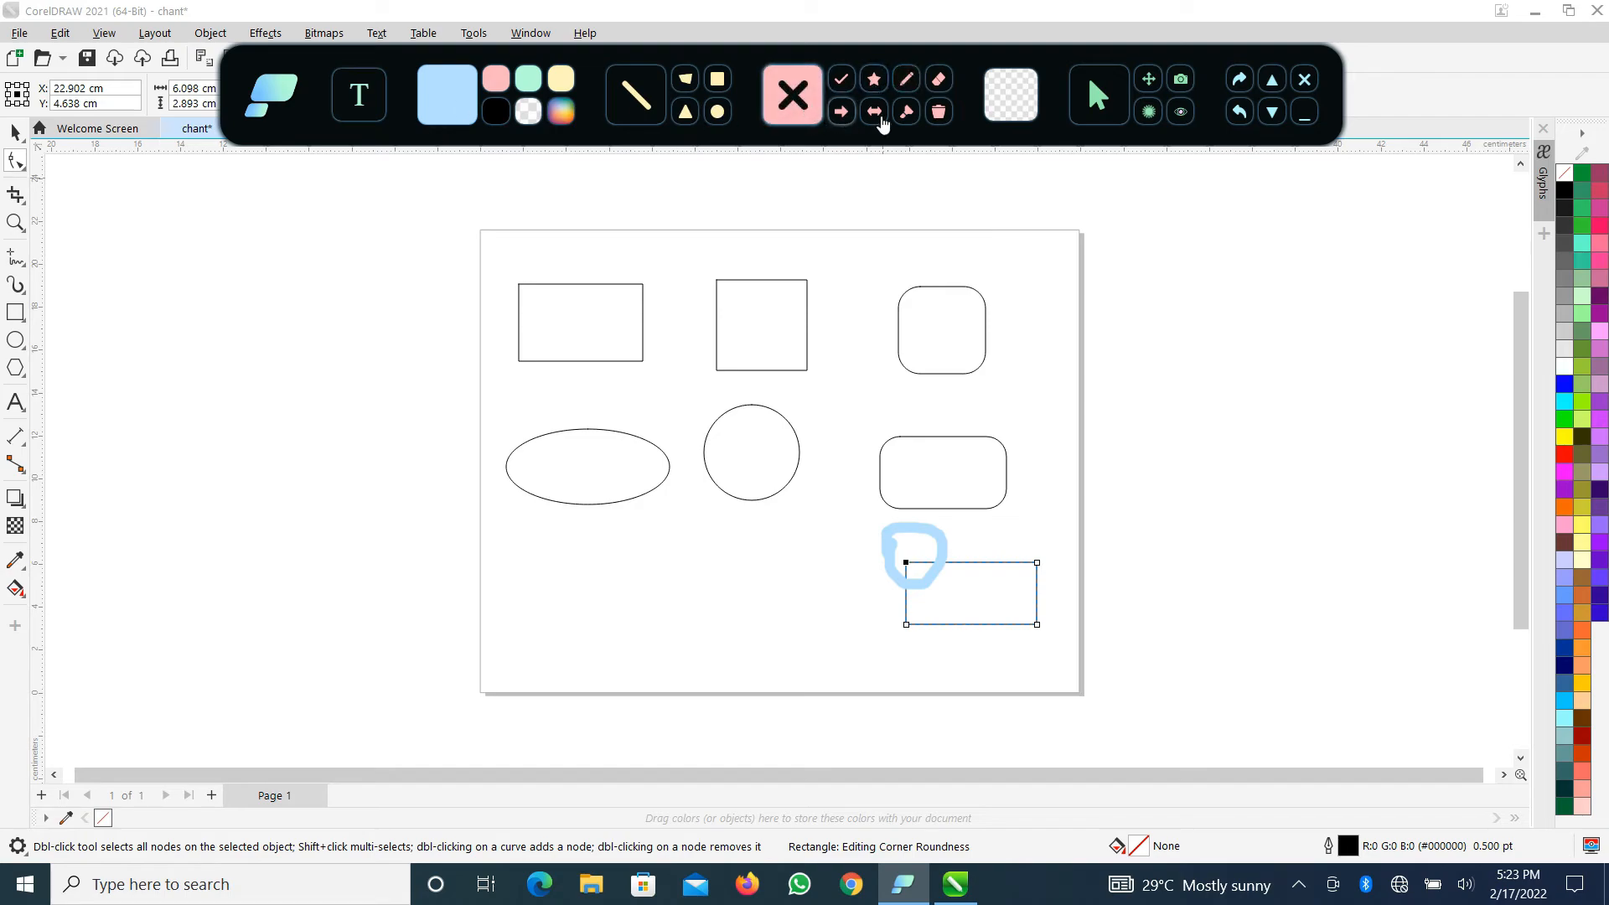
{"action": "left_click", "coordinate": [942, 115]}
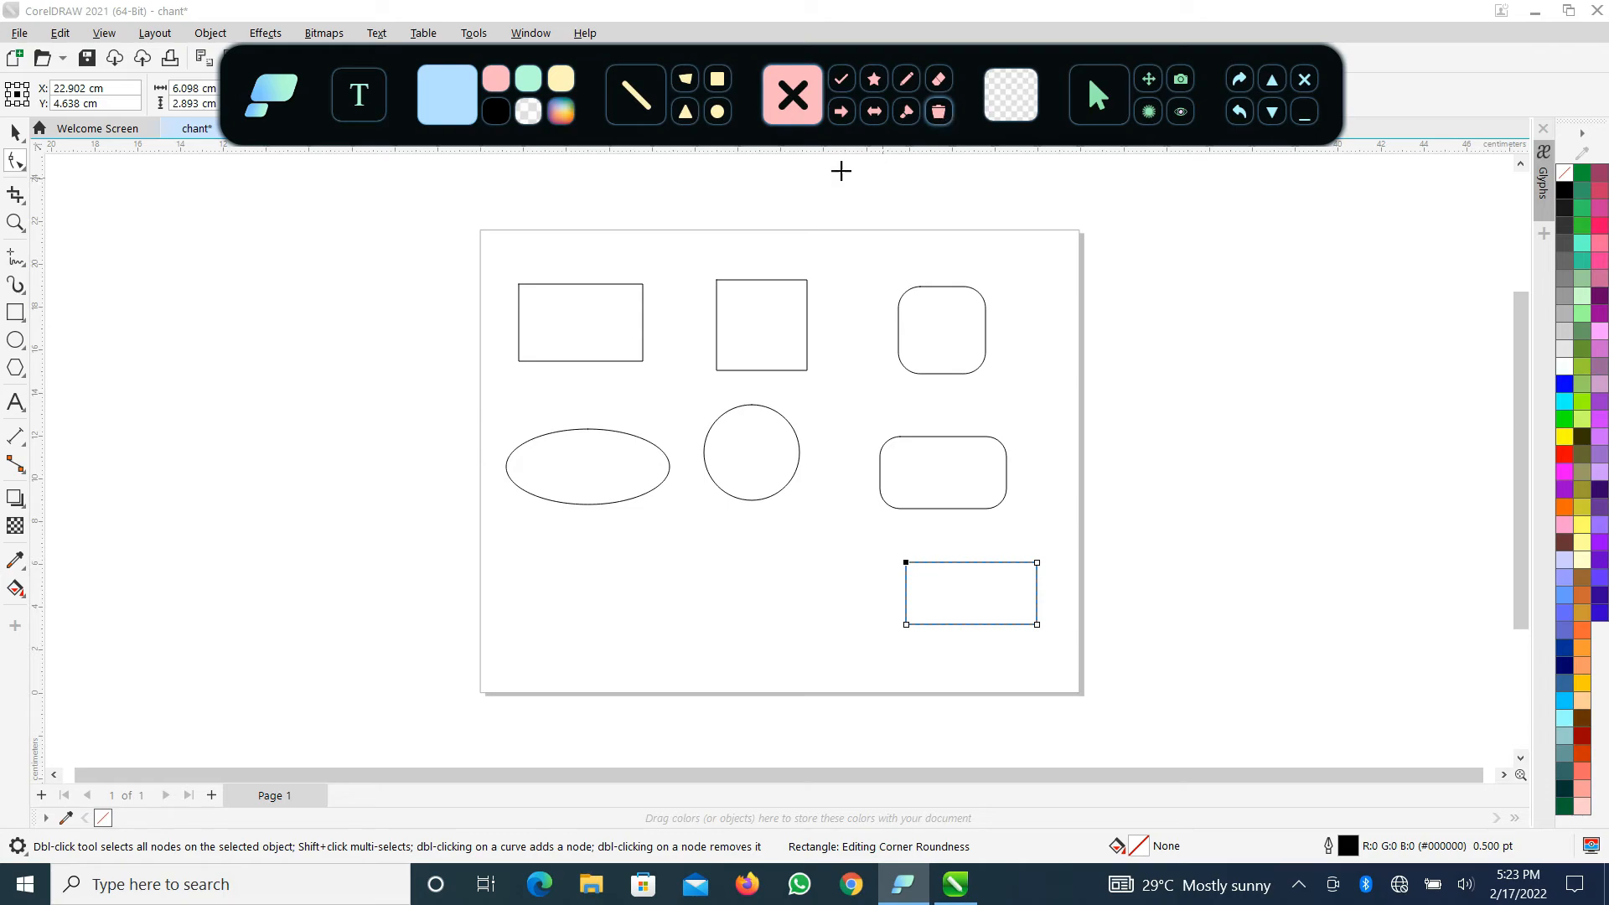
{"action": "left_click", "coordinate": [1305, 112]}
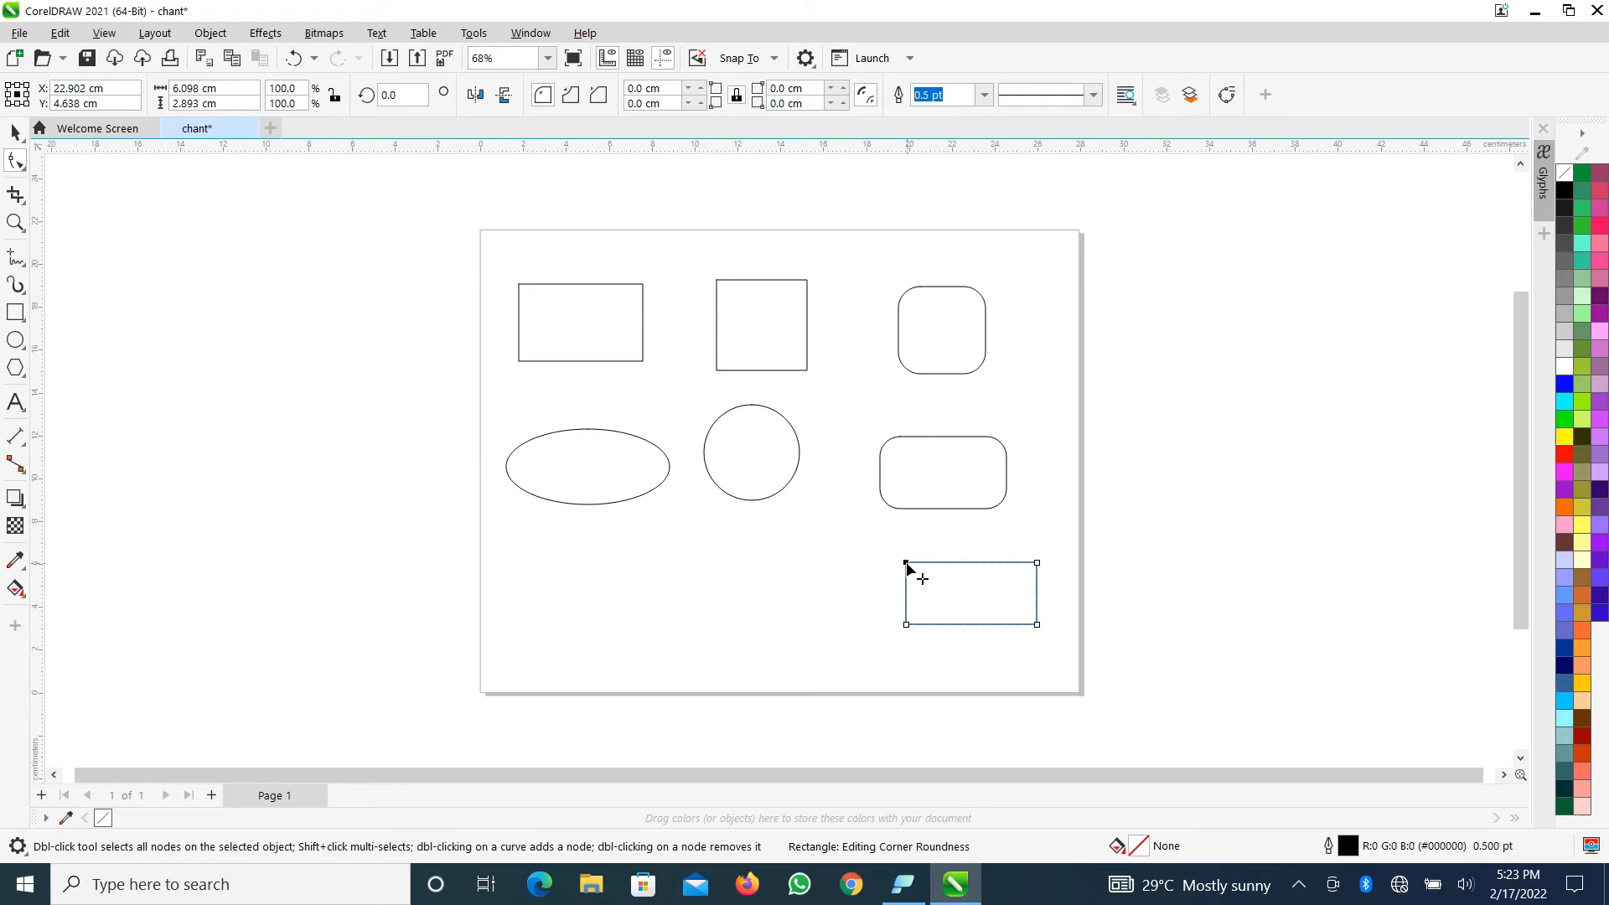
- Round only the lowest rectangle's upper-left corner to about 1.3 cm, and deselect the shape
{"action": "left_click_drag", "start_coordinate": [907, 565], "coordinate": [908, 592]}
{"action": "left_click", "coordinate": [11, 132]}
{"action": "left_click", "coordinate": [1203, 558]}
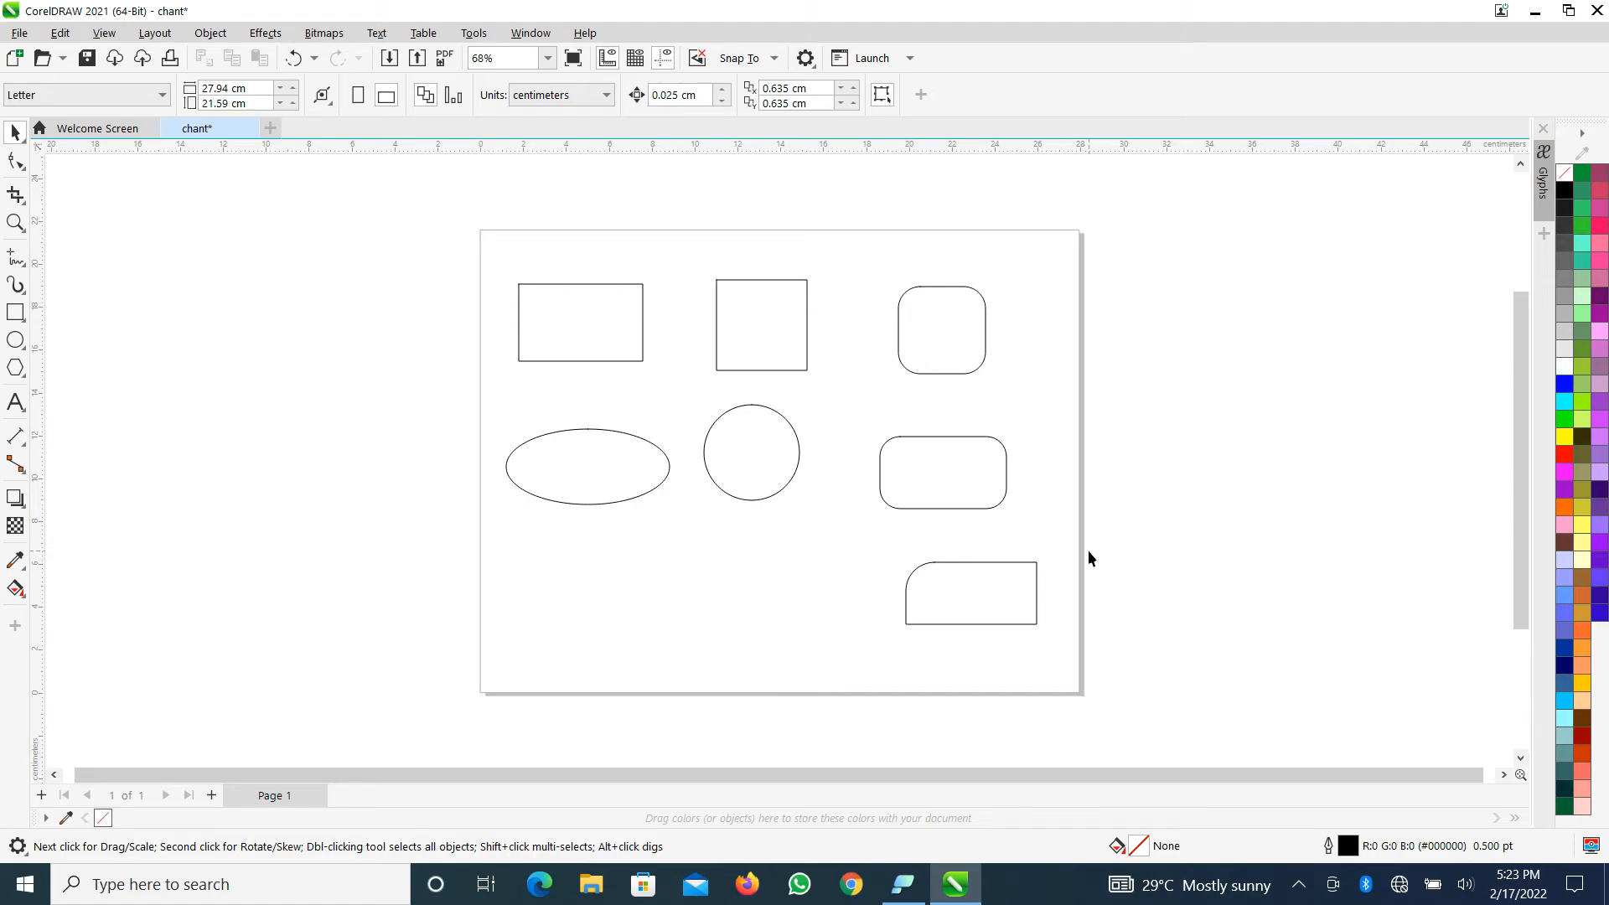
- Round the diagonally opposite lower-right corner of the lowest rectangle by a similar amount, and deselect the shape
{"action": "left_click", "coordinate": [1014, 570]}
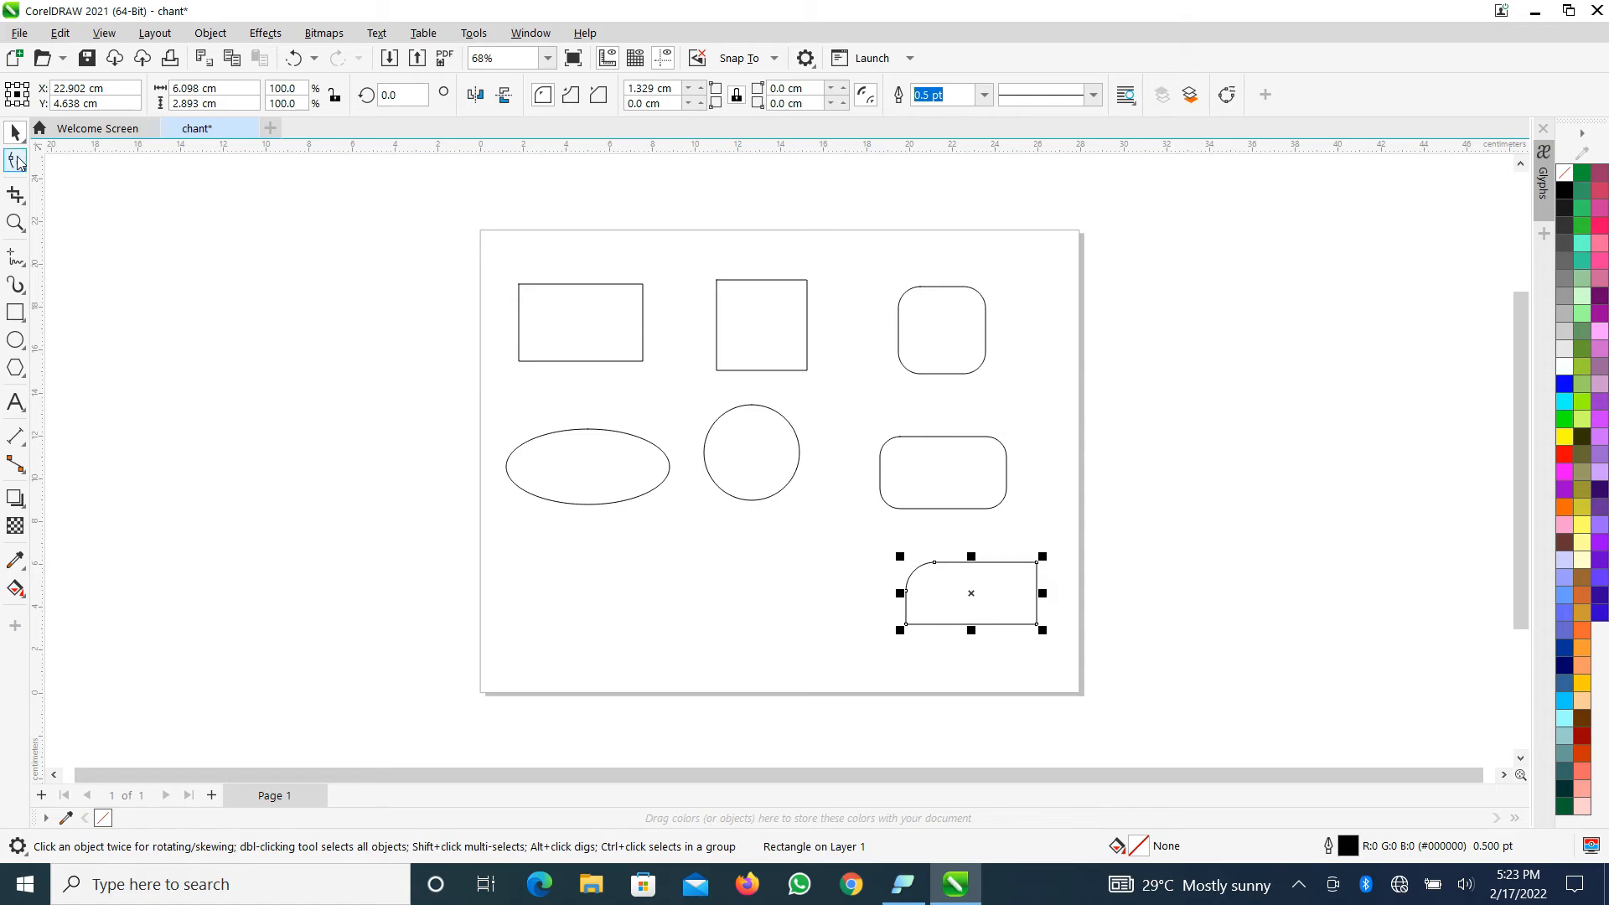
{"action": "left_click", "coordinate": [16, 161]}
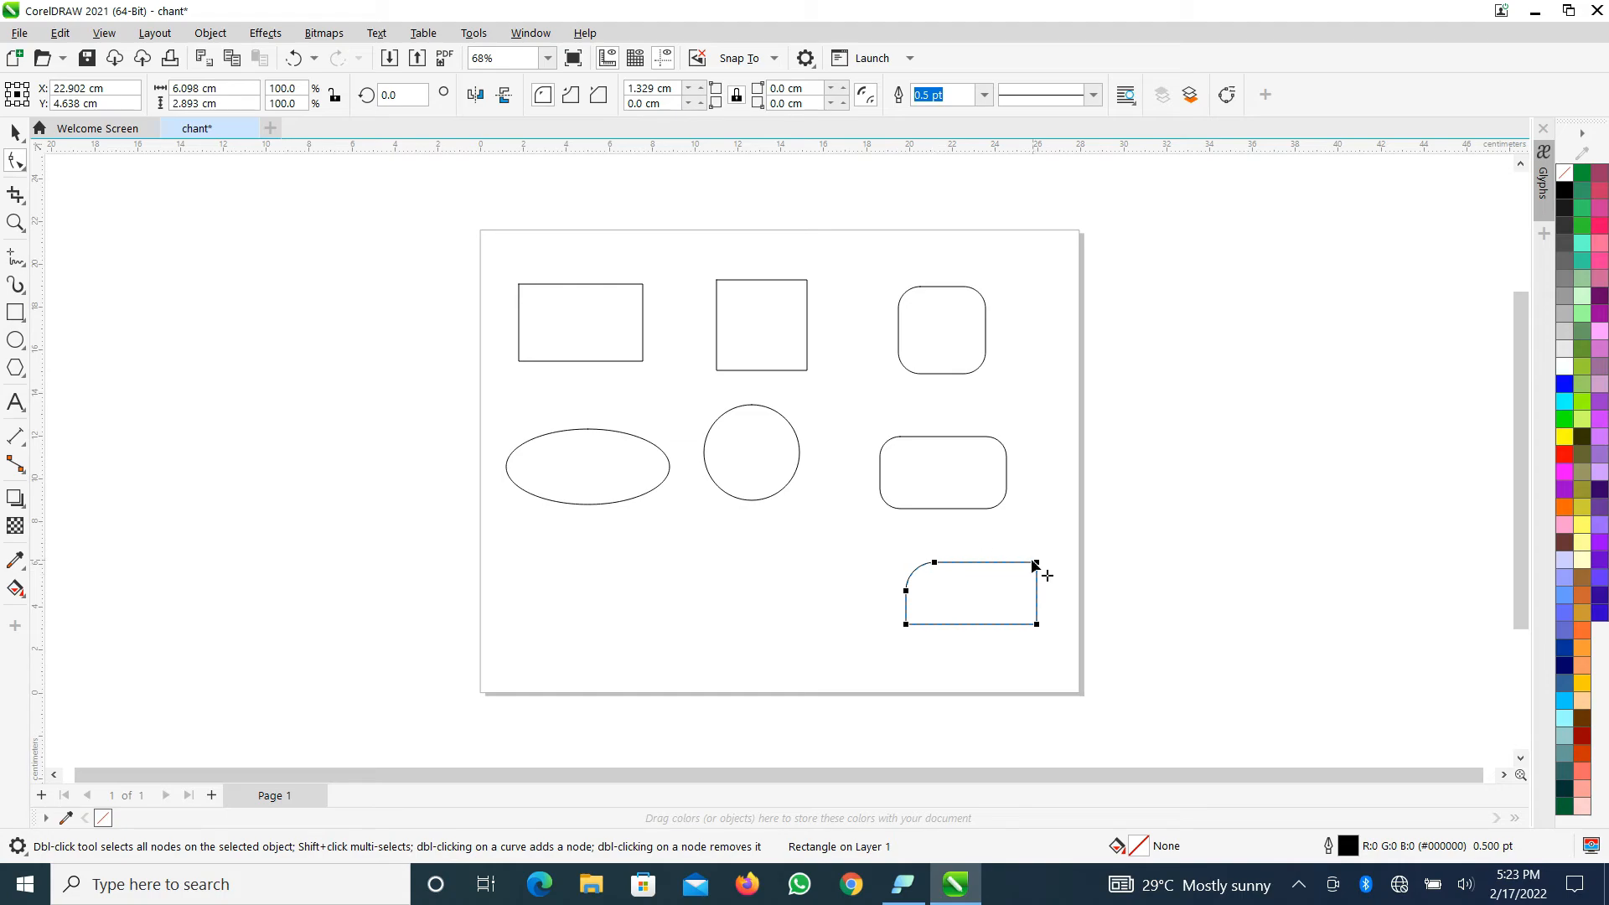
{"action": "left_click_drag", "start_coordinate": [1037, 627], "coordinate": [967, 620]}
{"action": "left_click", "coordinate": [1050, 642]}
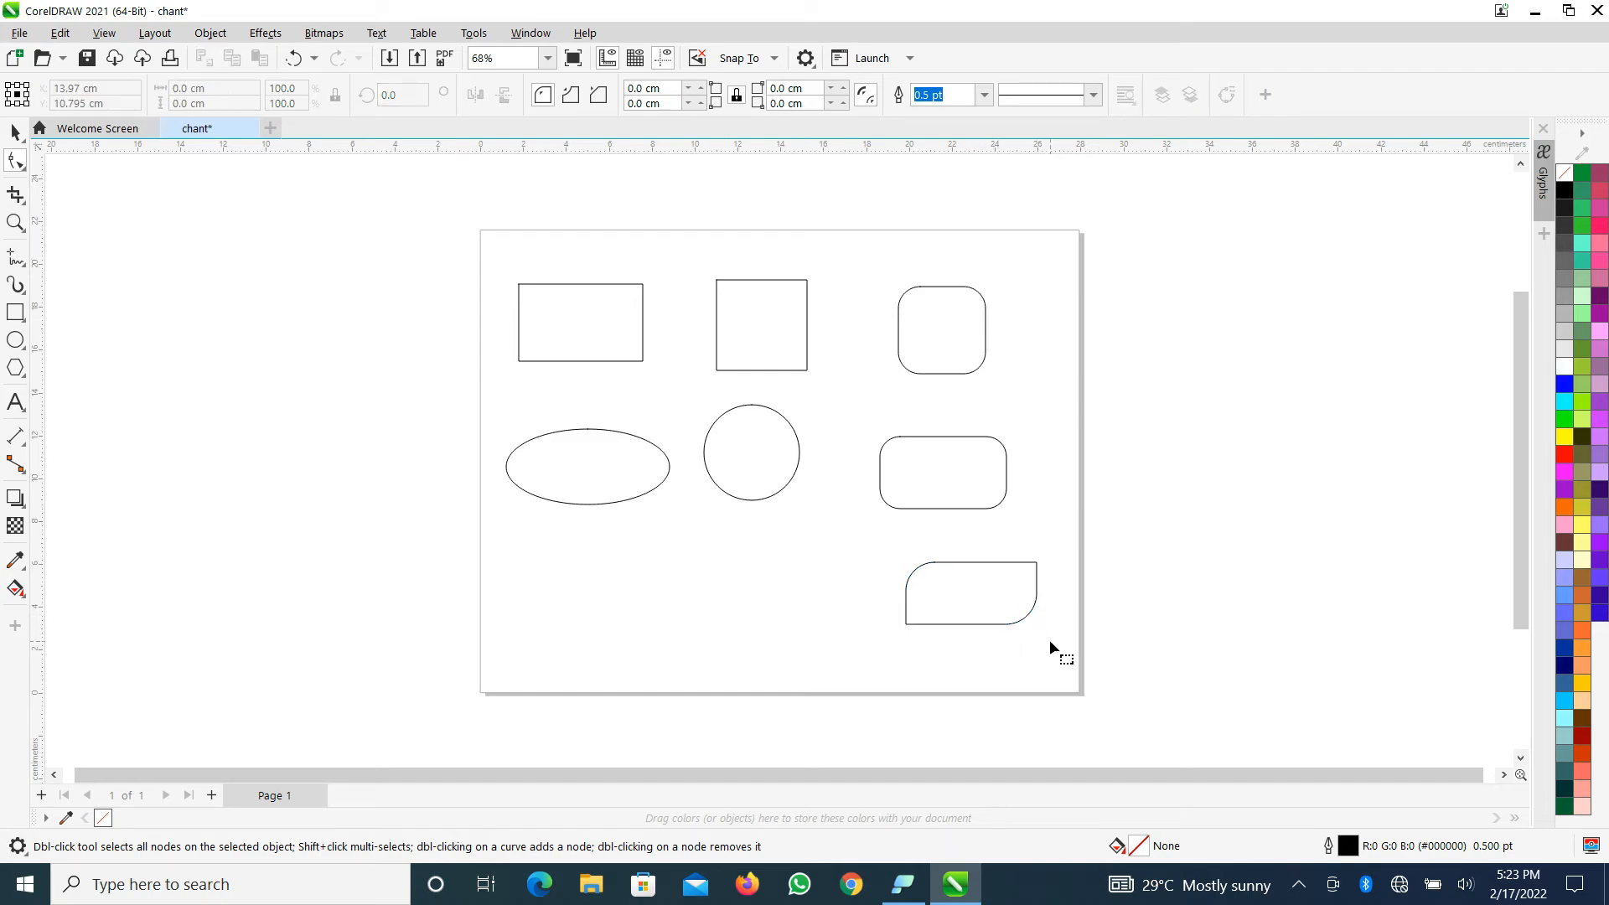
{"action": "left_click", "coordinate": [15, 132]}
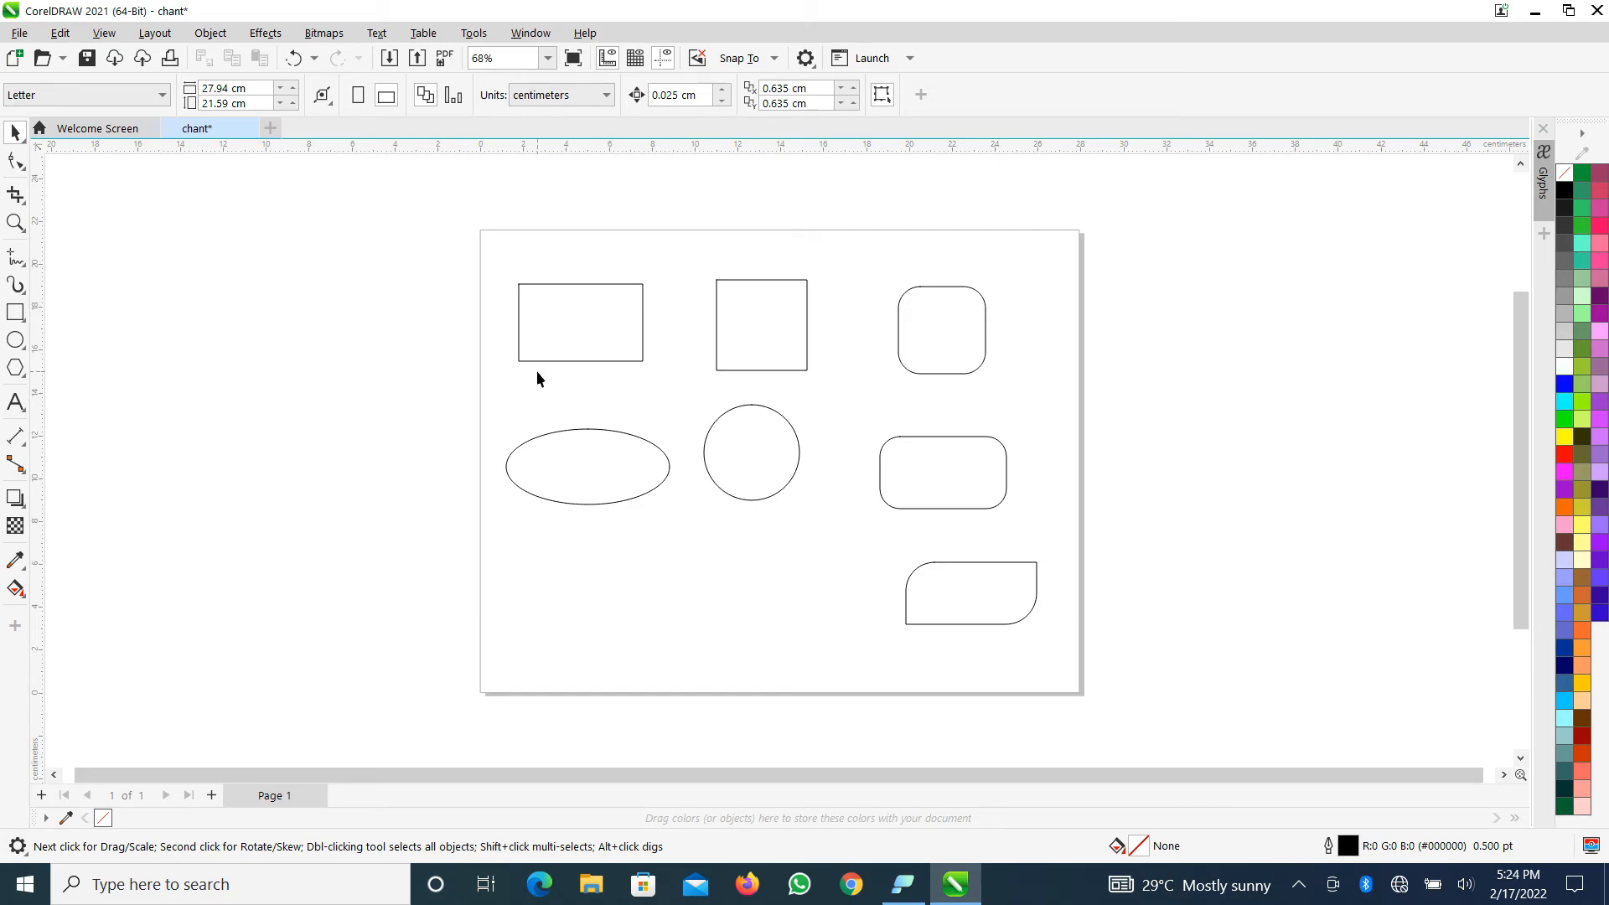
- Try to draw a five-sided polygon about 9.3 cm by 9.2 cm across the ellipse and the page's left edge, and undo it
{"action": "left_click", "coordinate": [17, 368]}
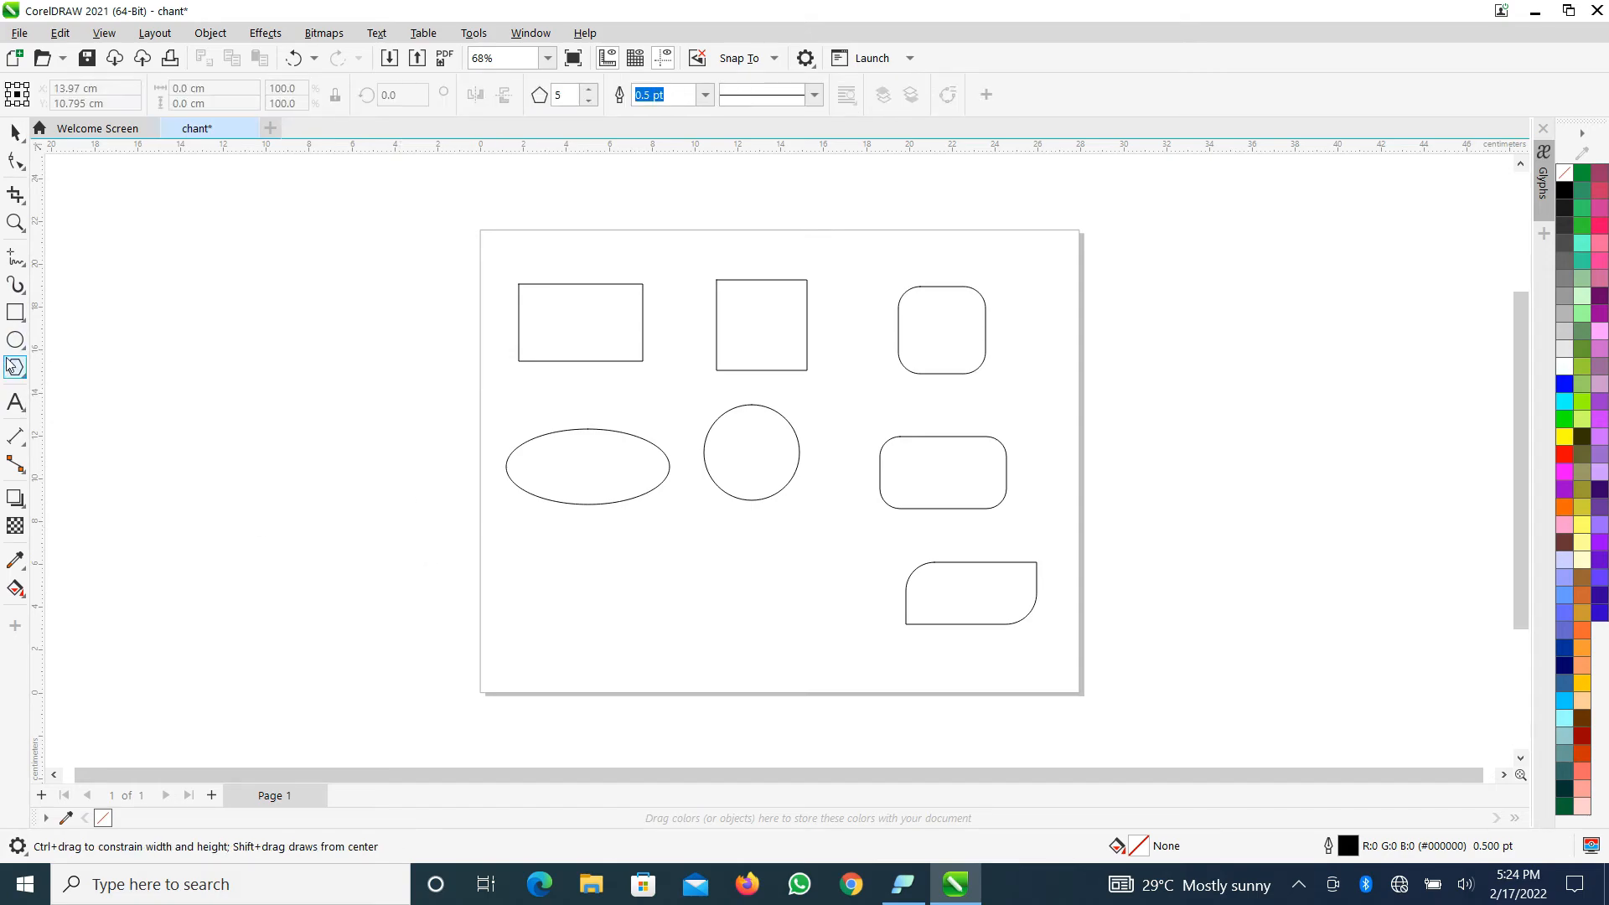
{"action": "left_click_drag", "start_coordinate": [499, 514], "coordinate": [549, 579]}
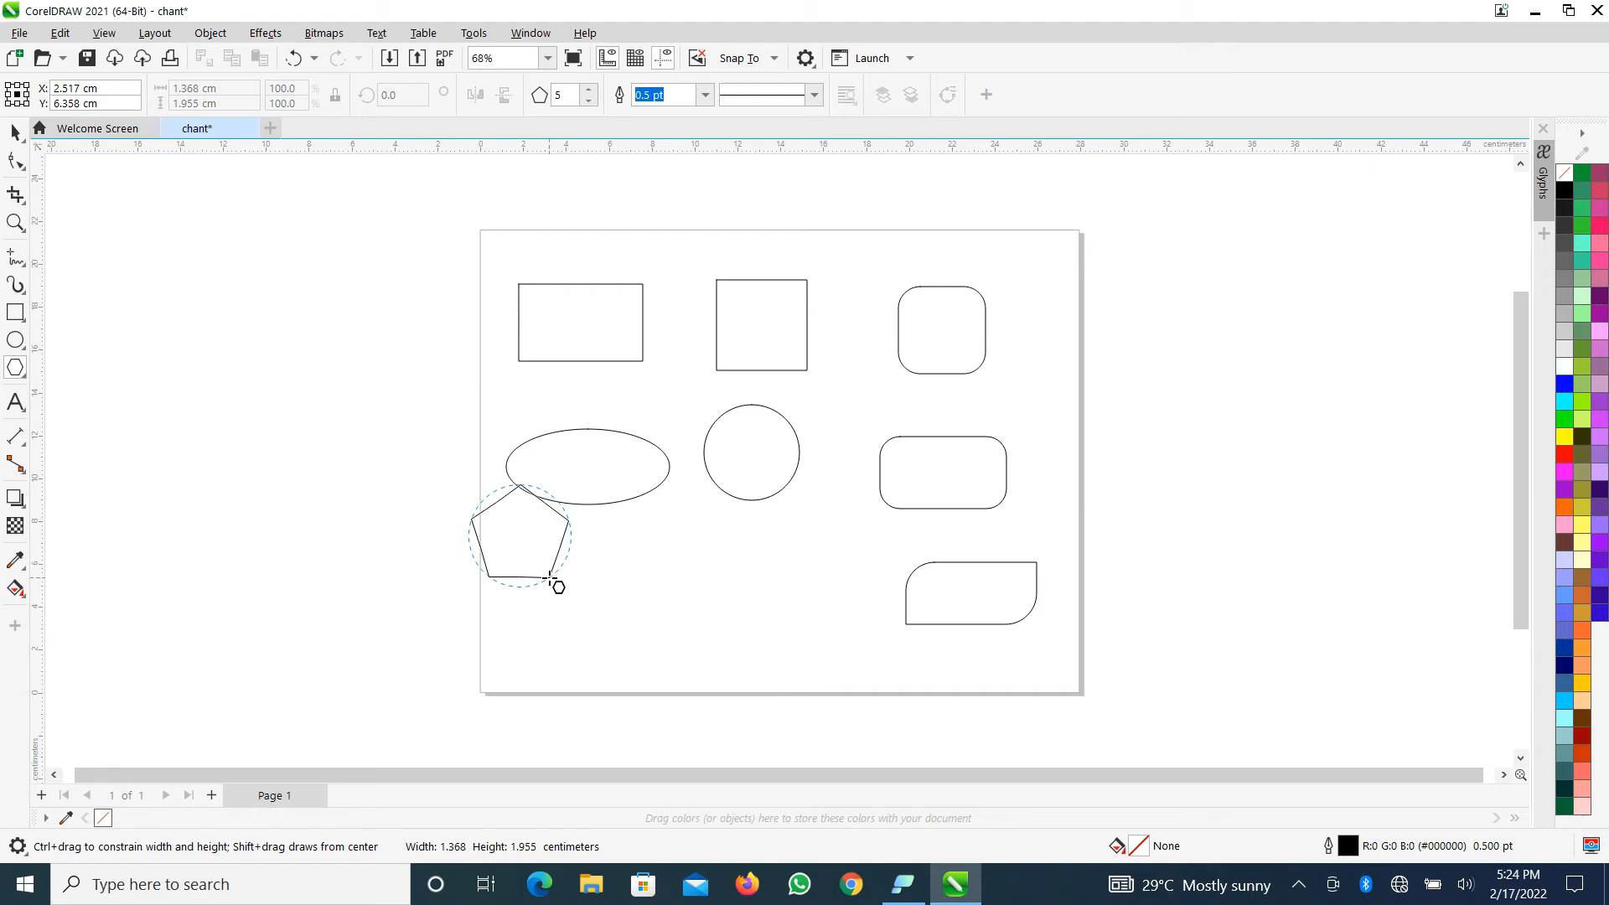
{"action": "left_click_drag", "start_coordinate": [550, 578], "coordinate": [596, 617]}
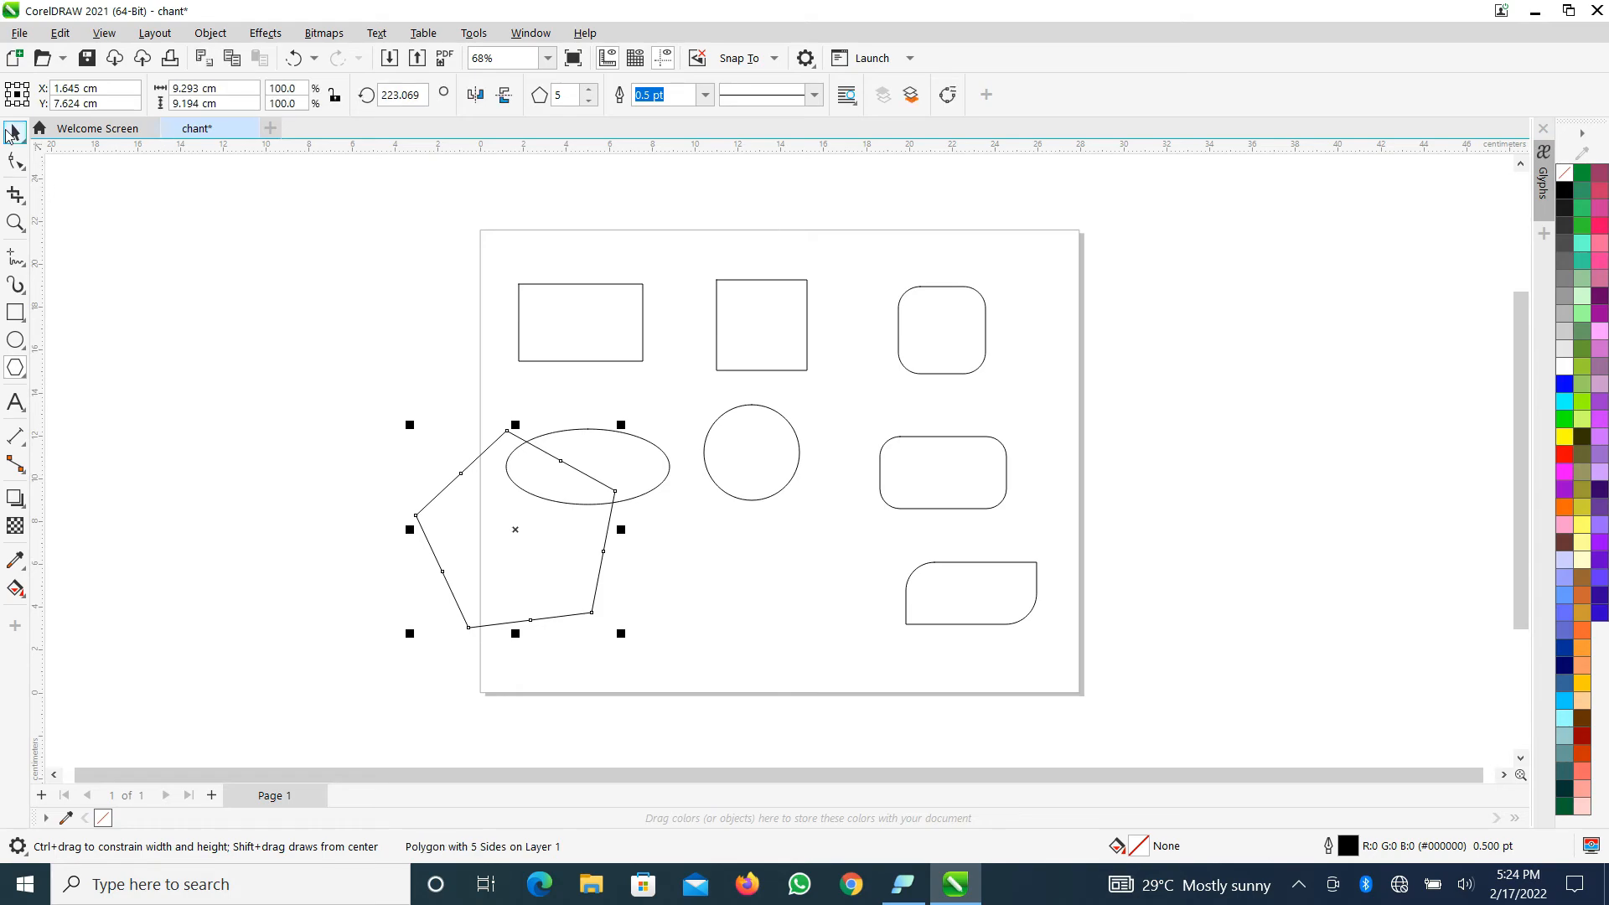
{"action": "left_click", "coordinate": [17, 133]}
{"action": "key", "text": "ctrl+z"}
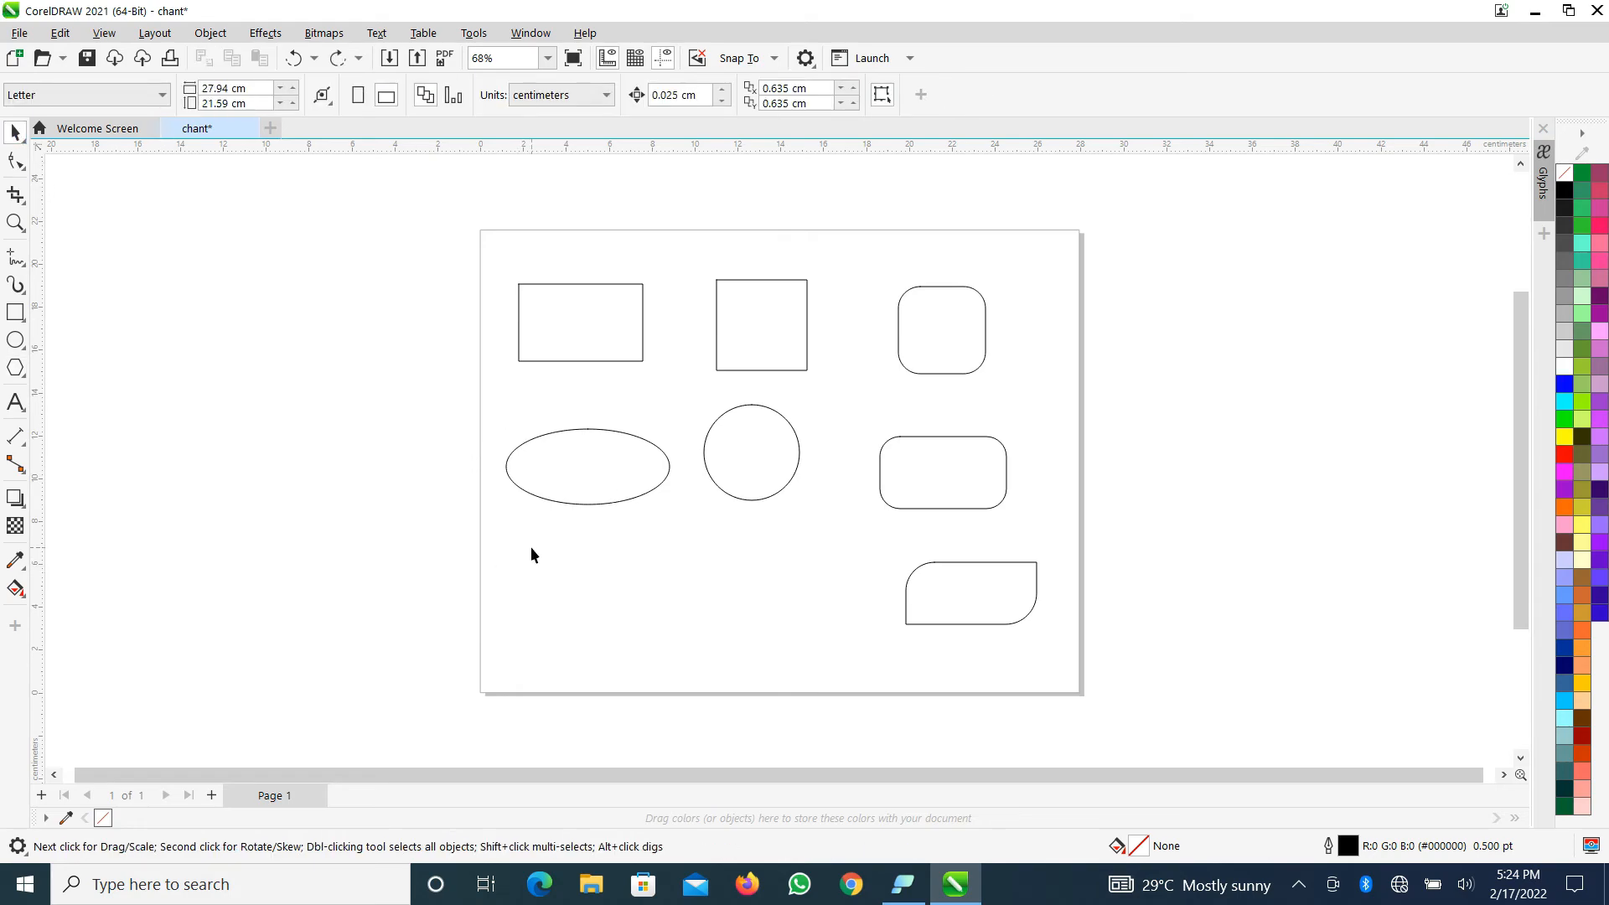
- Draw a five-sided polygon about 7.0 cm by 6.6 cm near the ellipse and move it off the page, beside the upper-left rectangle
{"action": "left_click", "coordinate": [15, 368]}
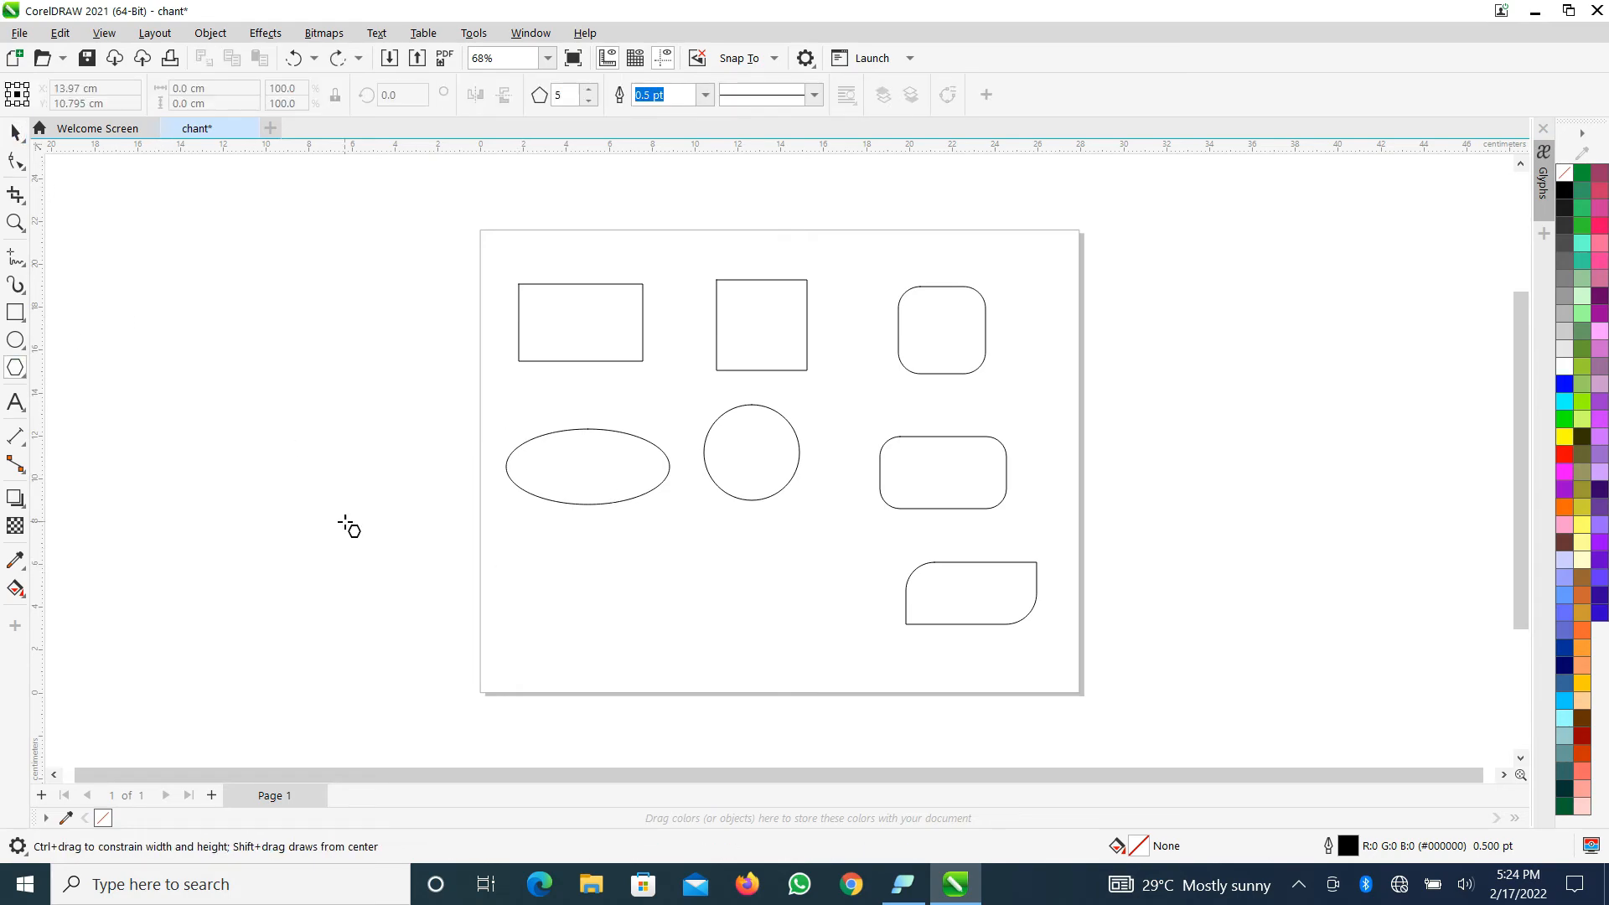
{"action": "left_click_drag", "start_coordinate": [567, 560], "coordinate": [615, 625]}
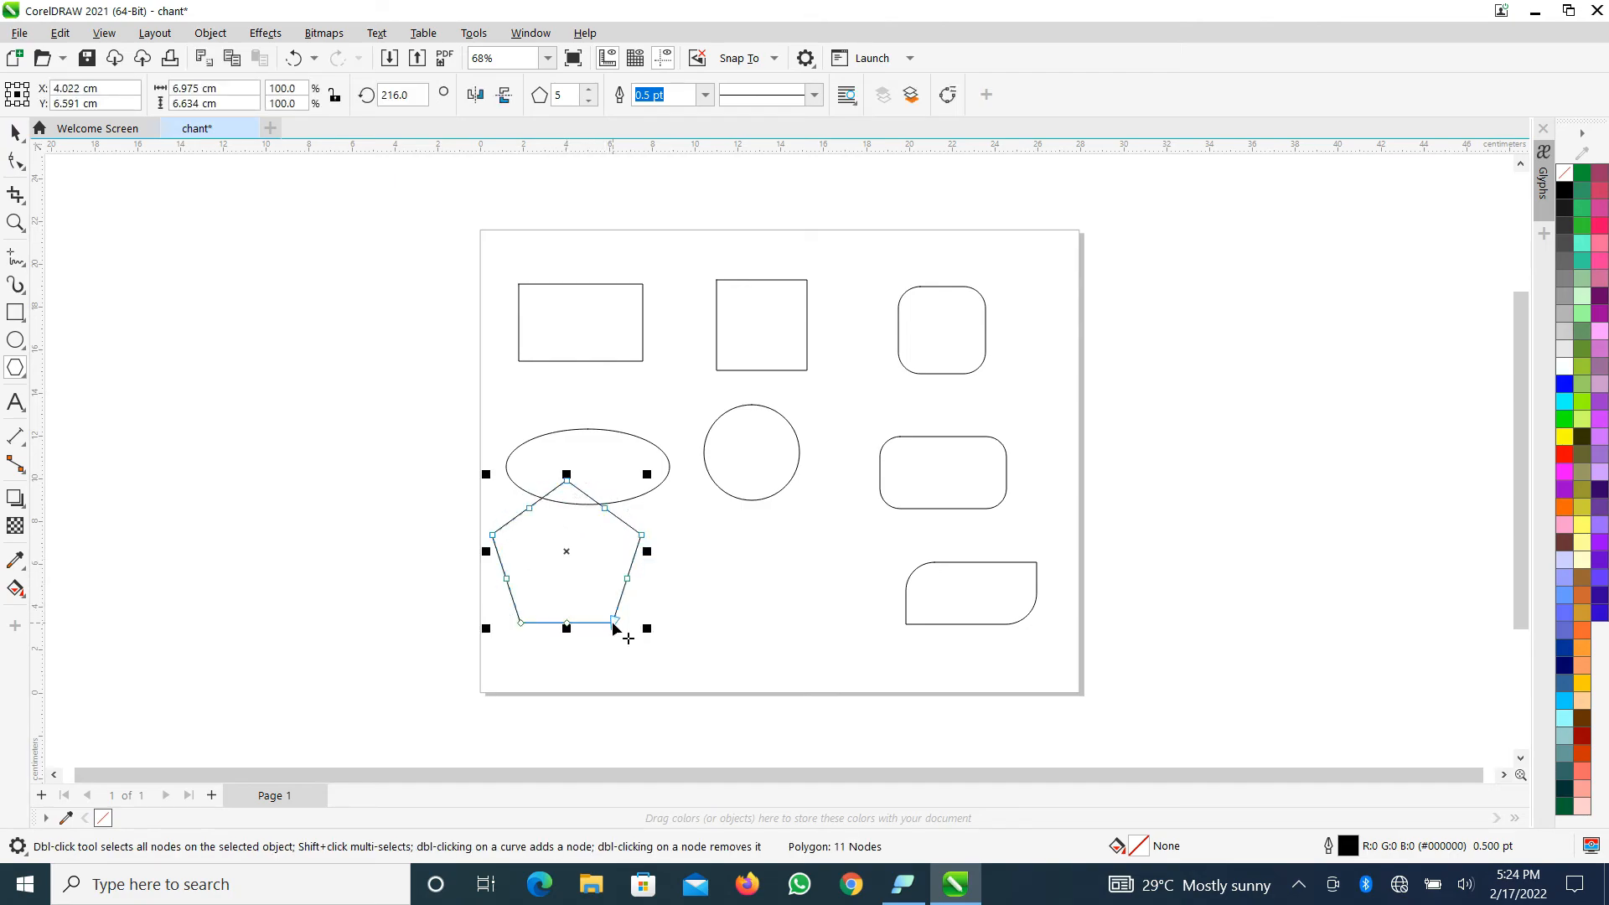
{"action": "left_click", "coordinate": [15, 132]}
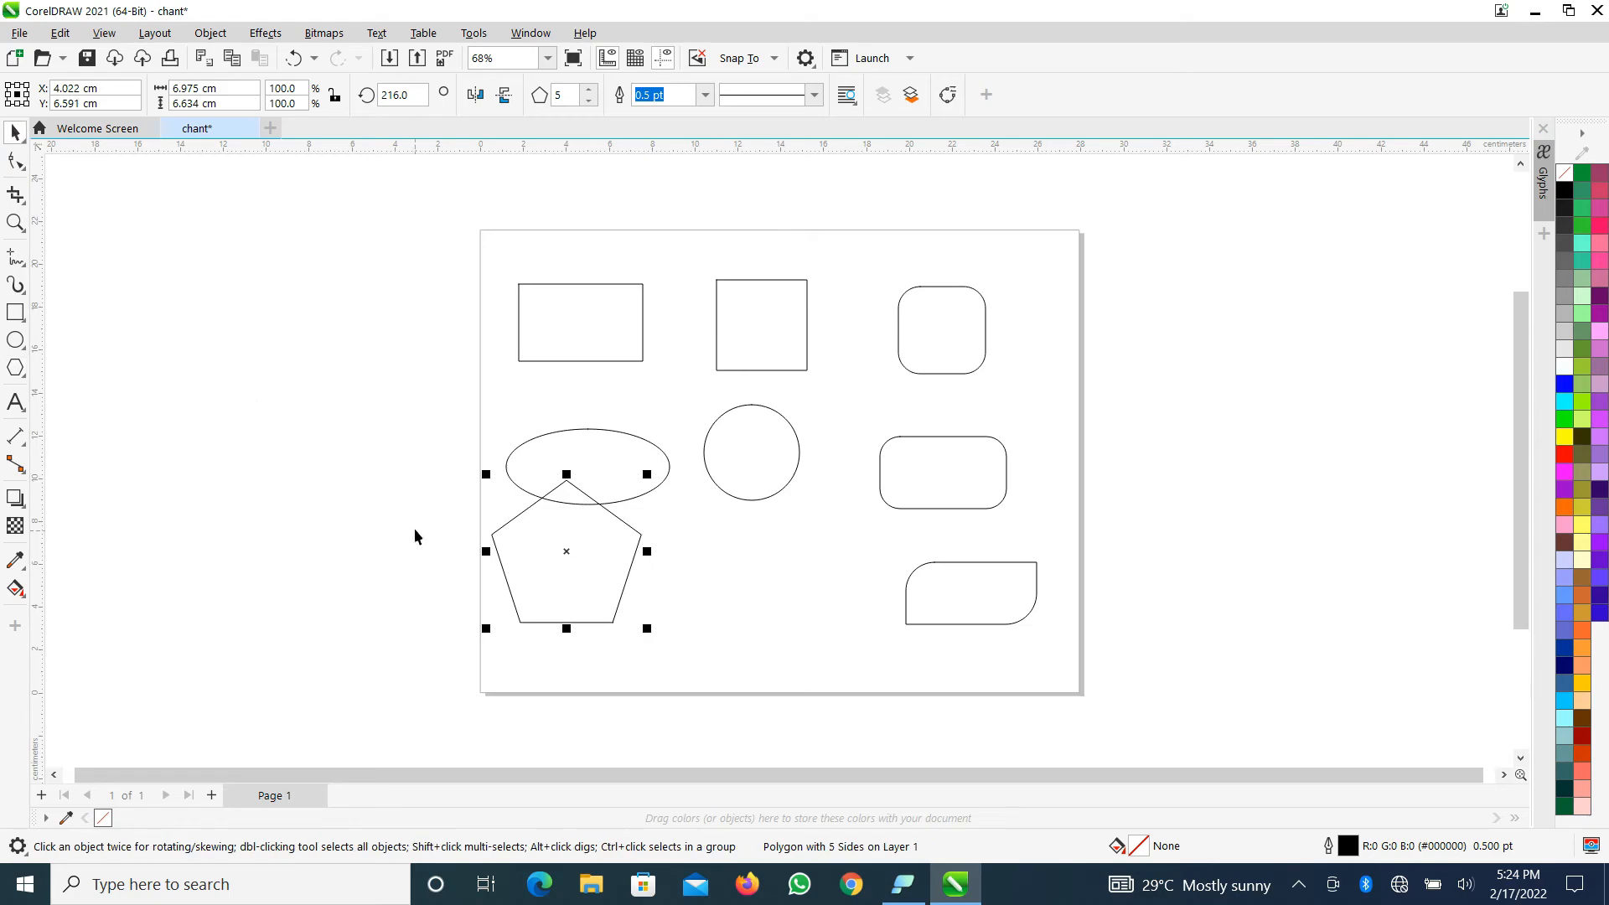
{"action": "left_click_drag", "start_coordinate": [557, 567], "coordinate": [376, 335]}
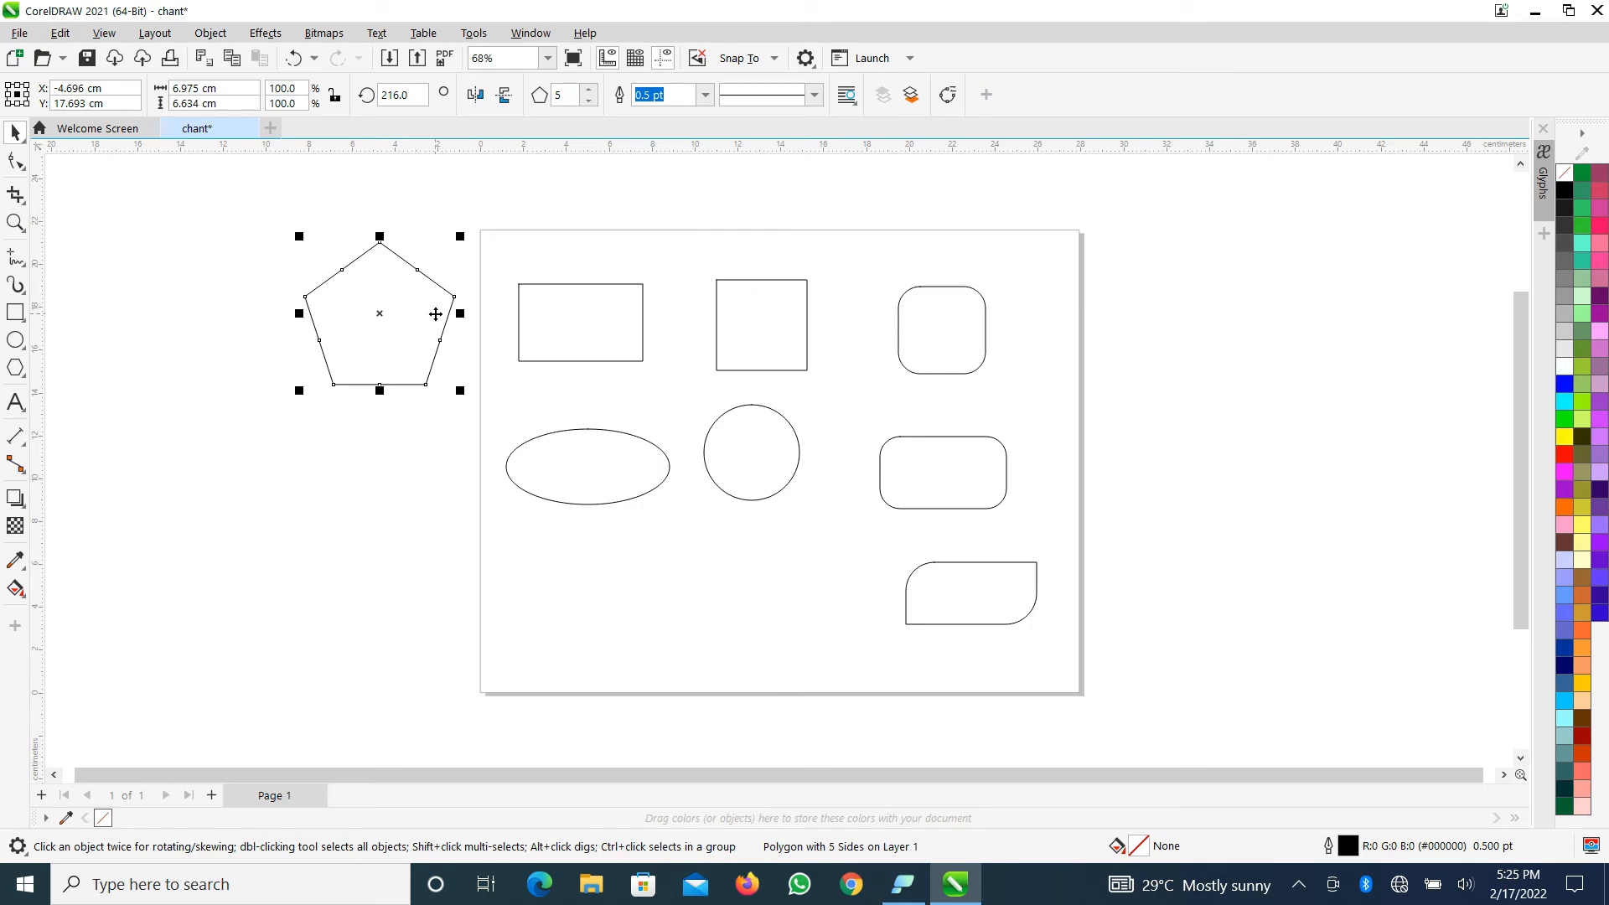
- Increase the polygon's number of sides one at a time up to 13
{"action": "left_click", "coordinate": [592, 90]}
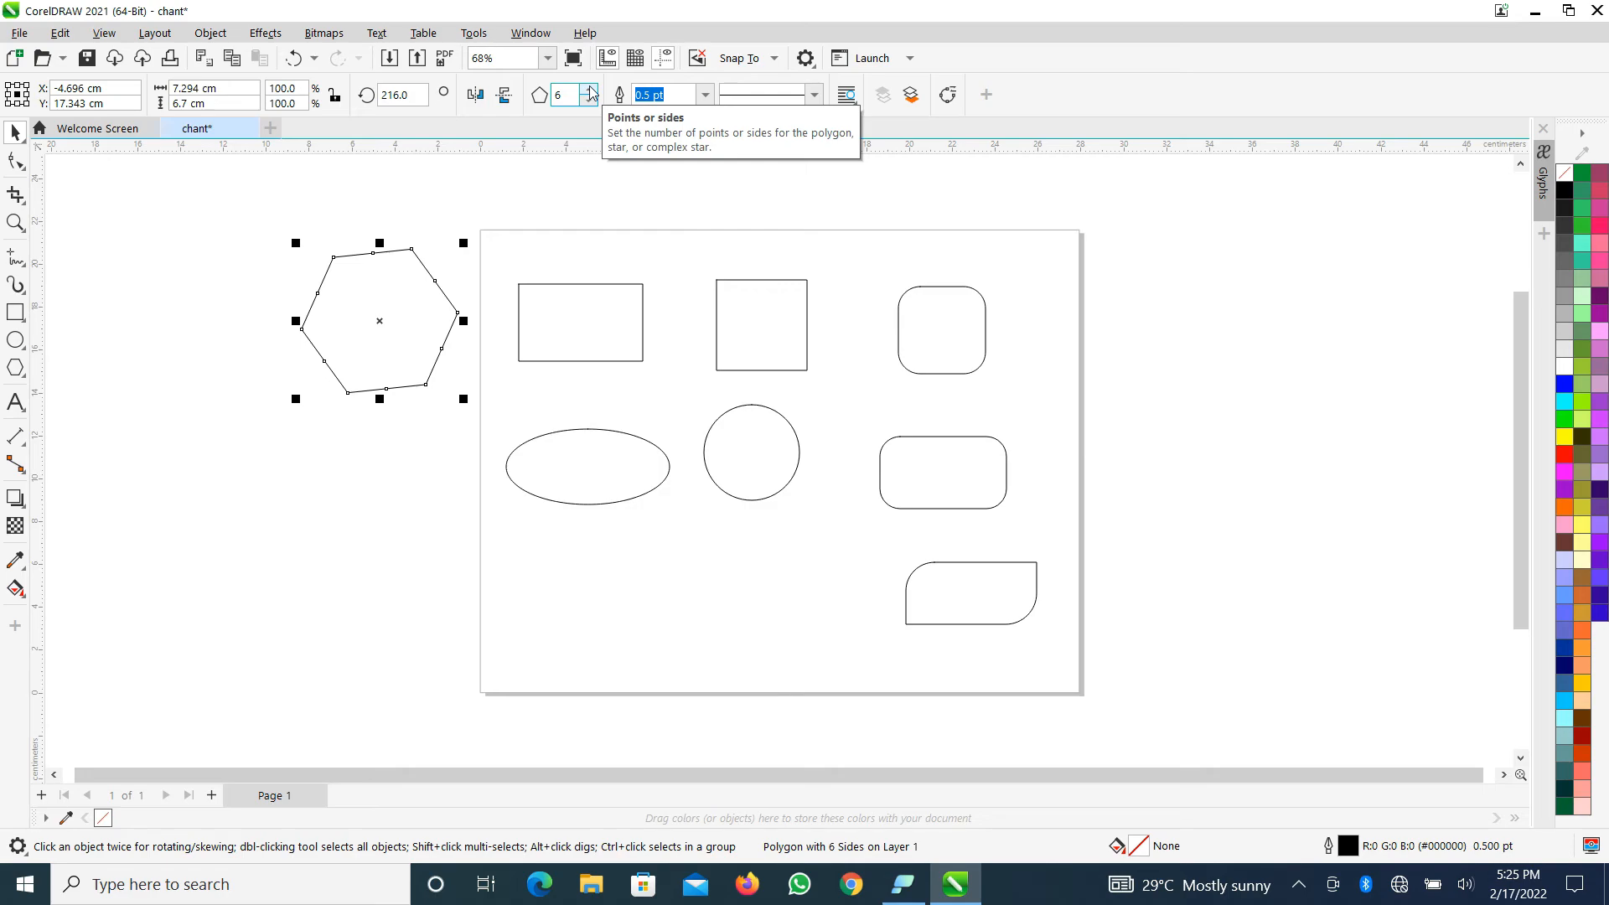
{"action": "left_click", "coordinate": [591, 90]}
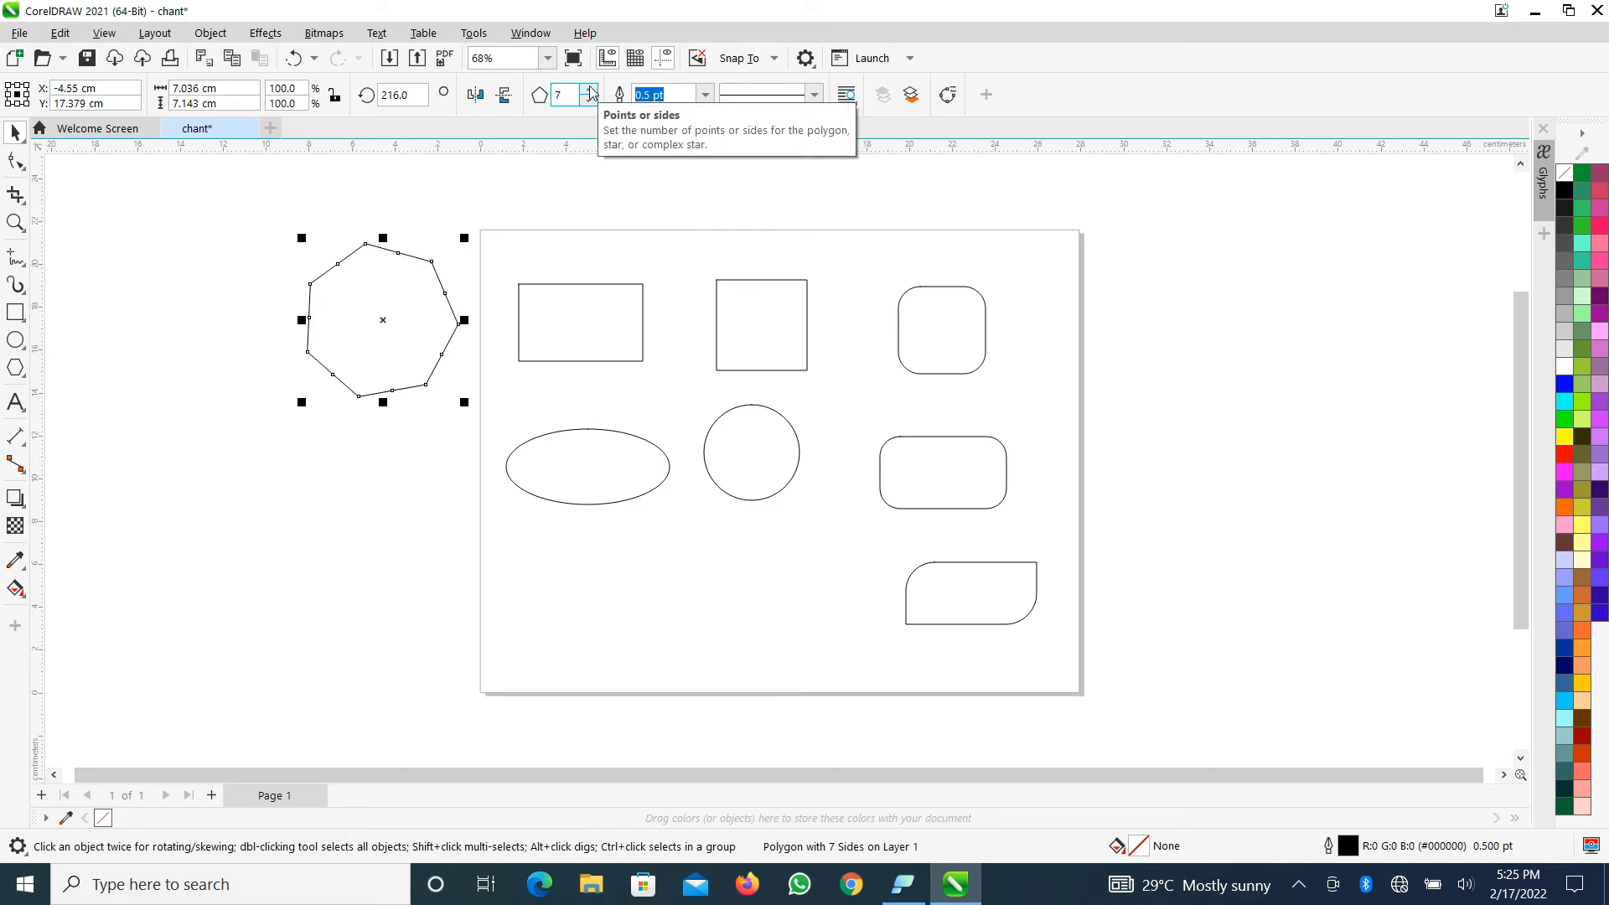
{"action": "left_click", "coordinate": [591, 90]}
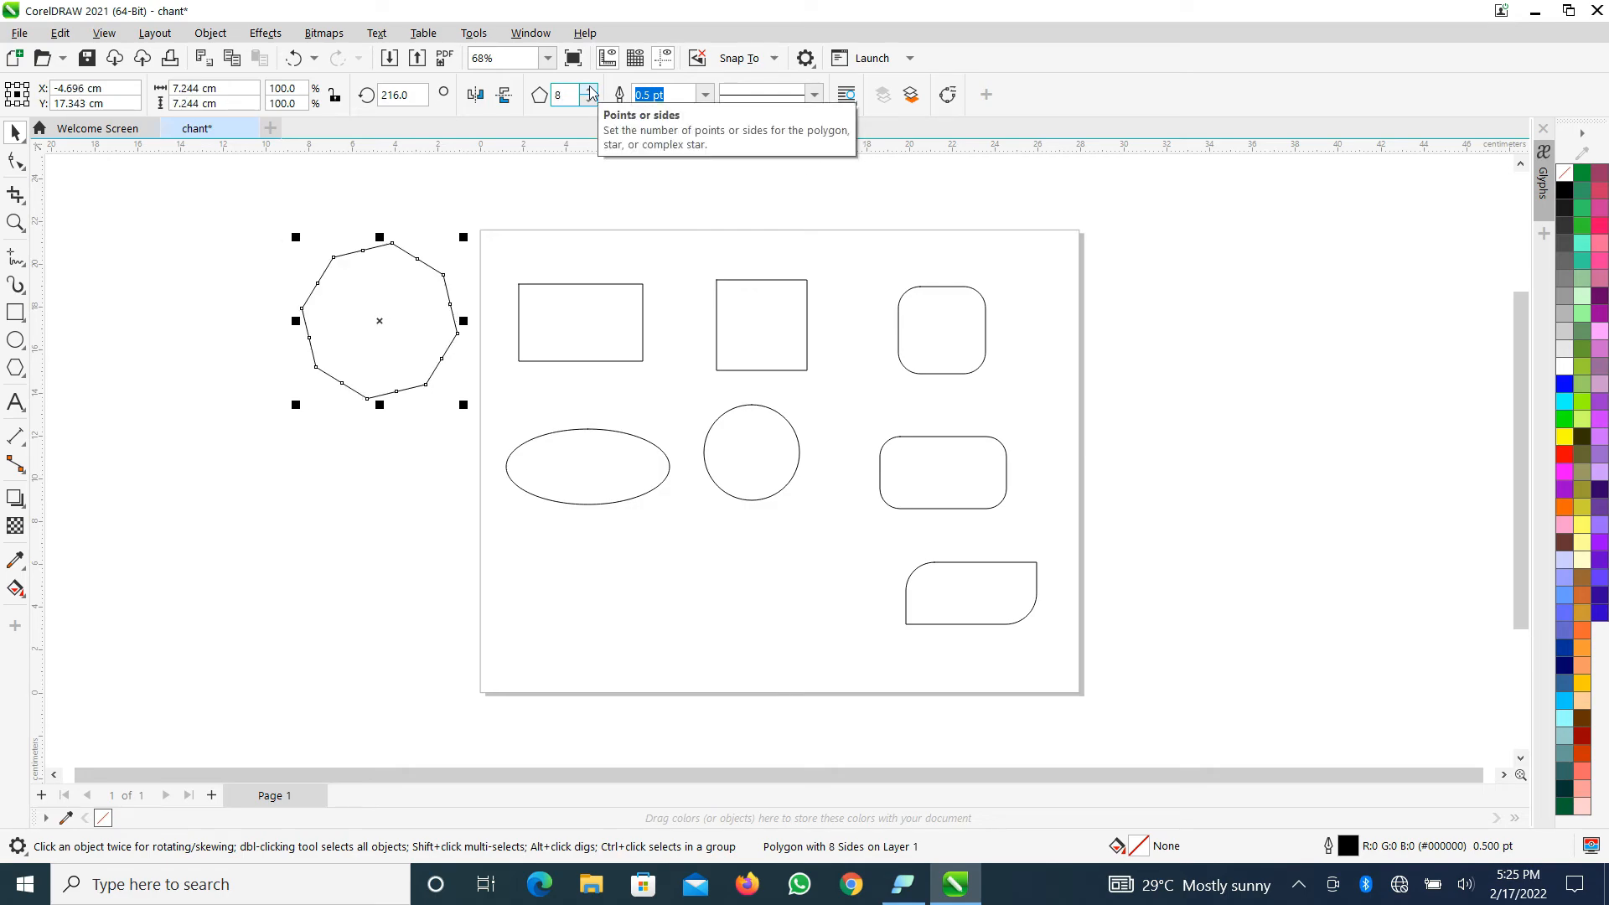
{"action": "left_click", "coordinate": [591, 90]}
{"action": "left_click", "coordinate": [591, 90]}
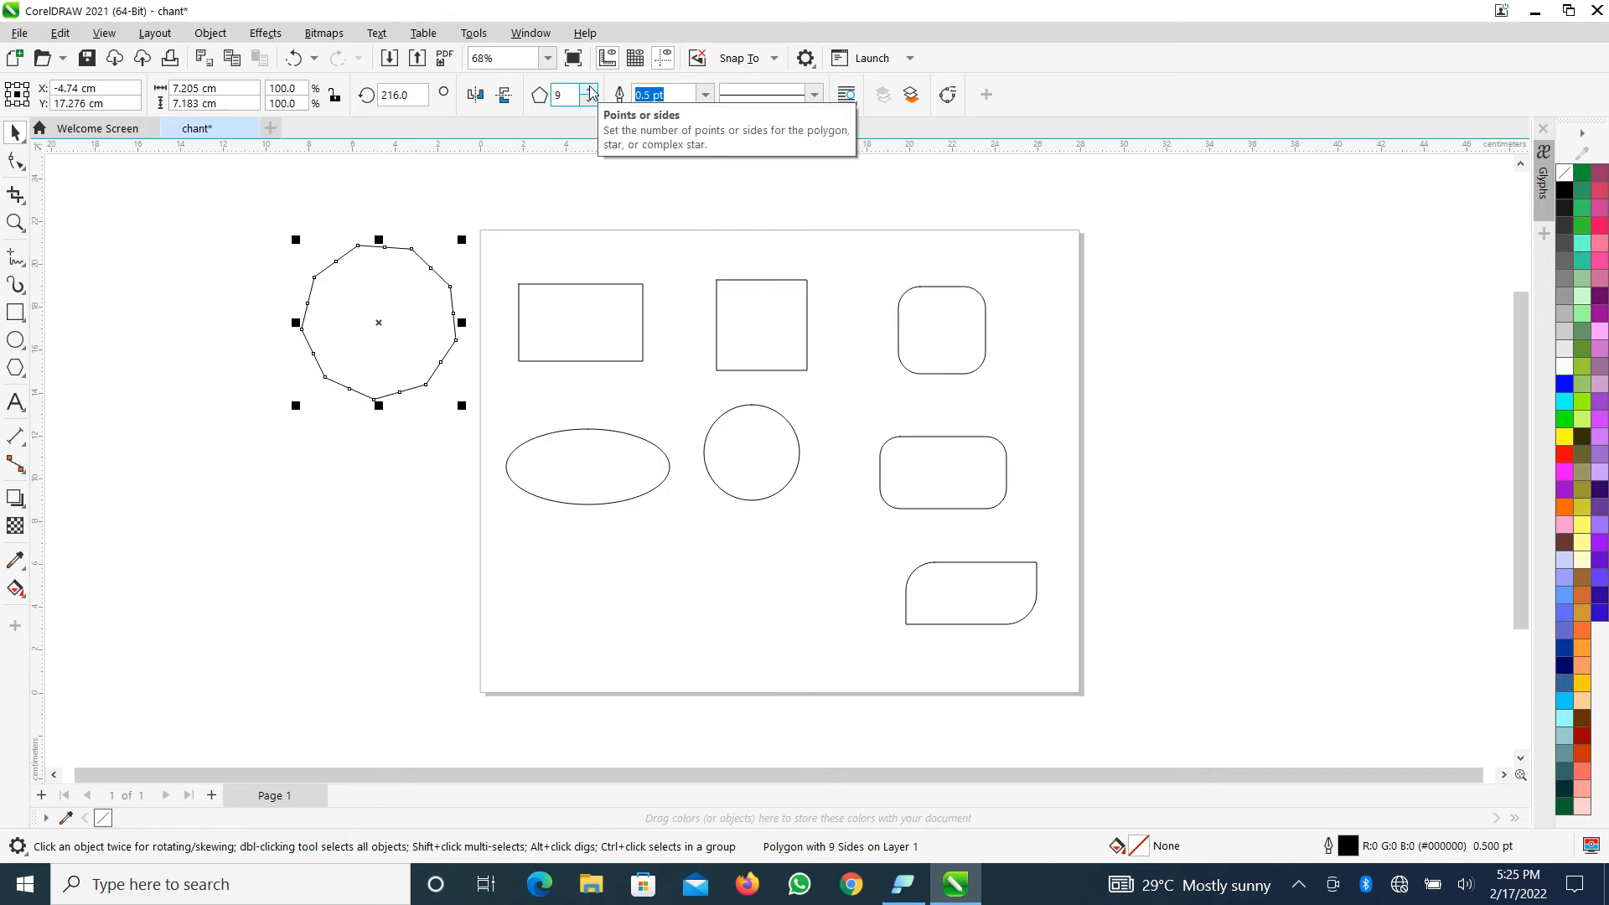
{"action": "left_click", "coordinate": [591, 89]}
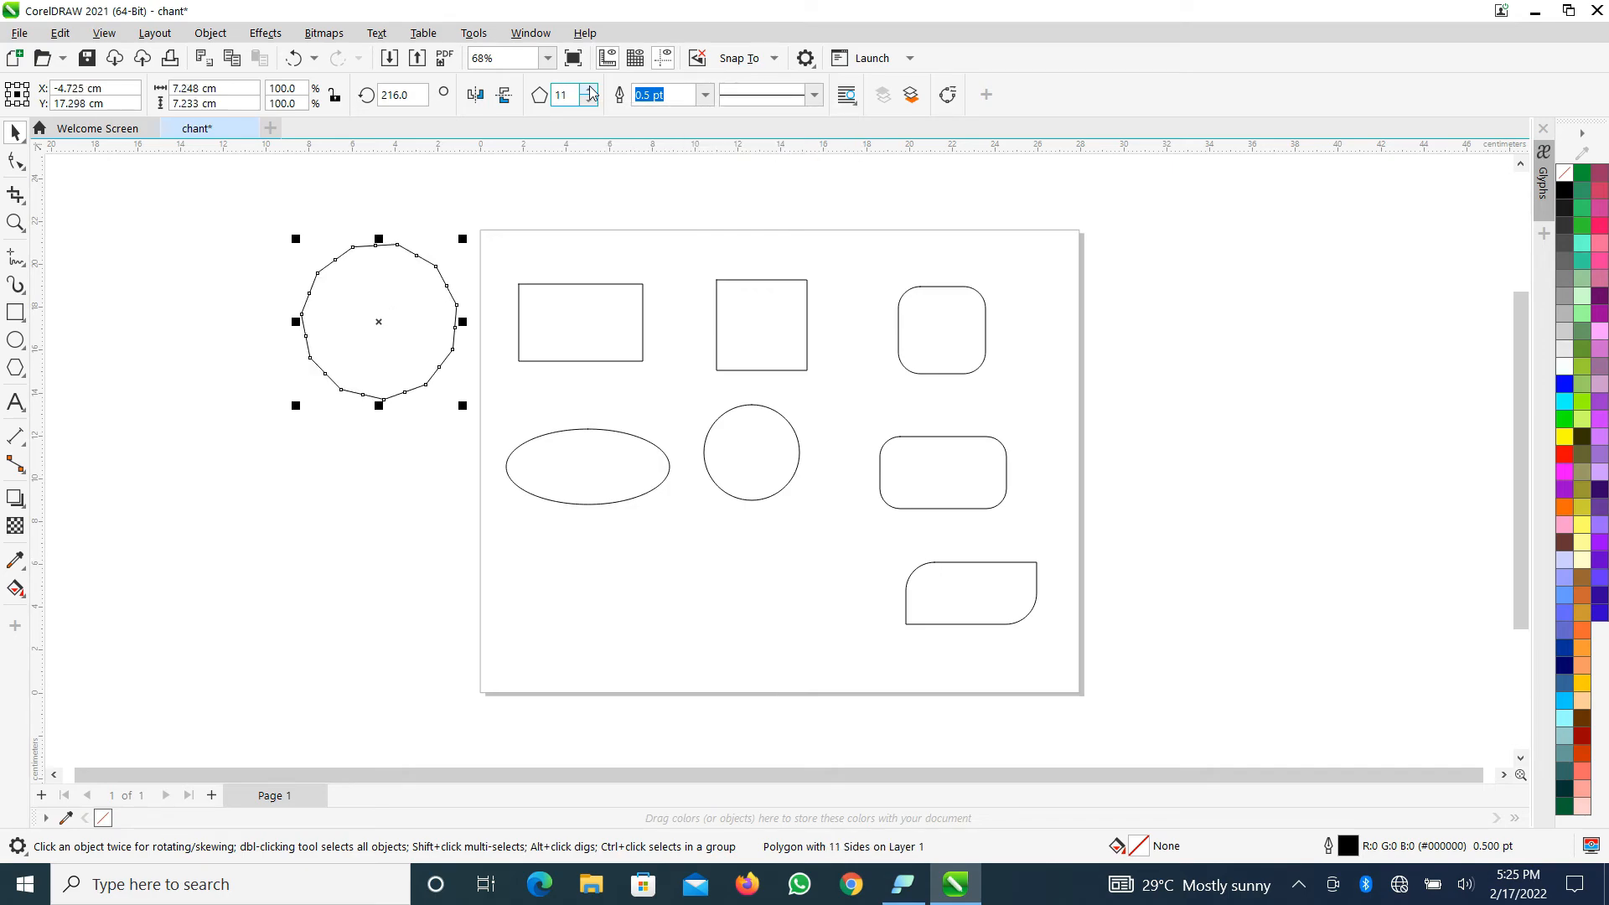
{"action": "left_click", "coordinate": [591, 90]}
{"action": "left_click", "coordinate": [591, 90]}
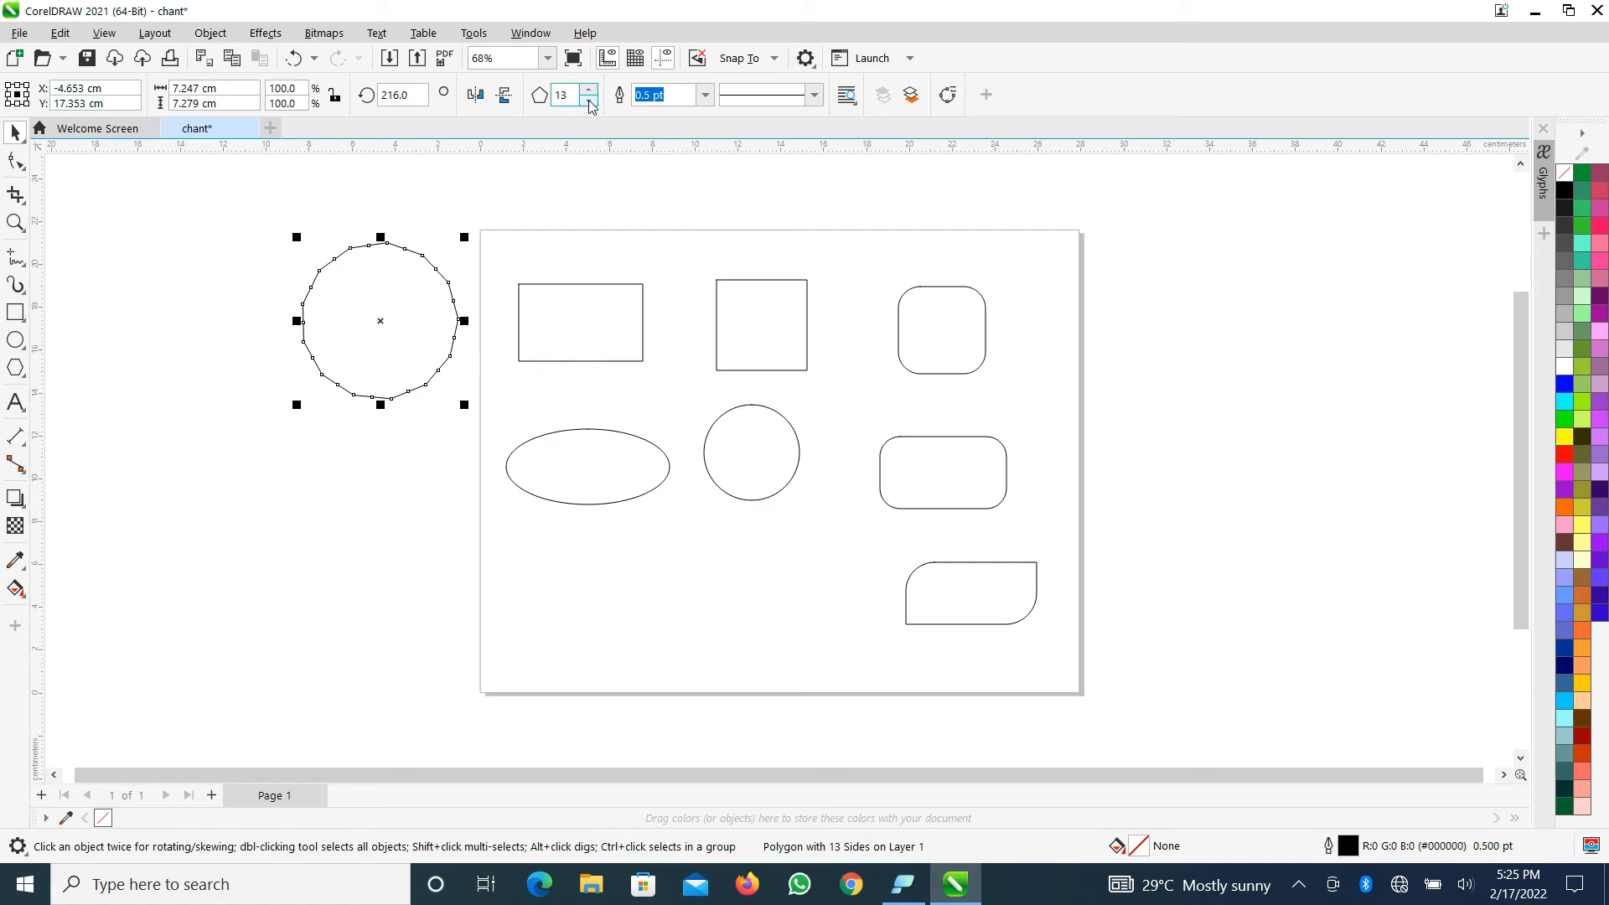
- Reduce the polygon's number of sides one at a time down to 3
{"action": "left_click", "coordinate": [590, 103]}
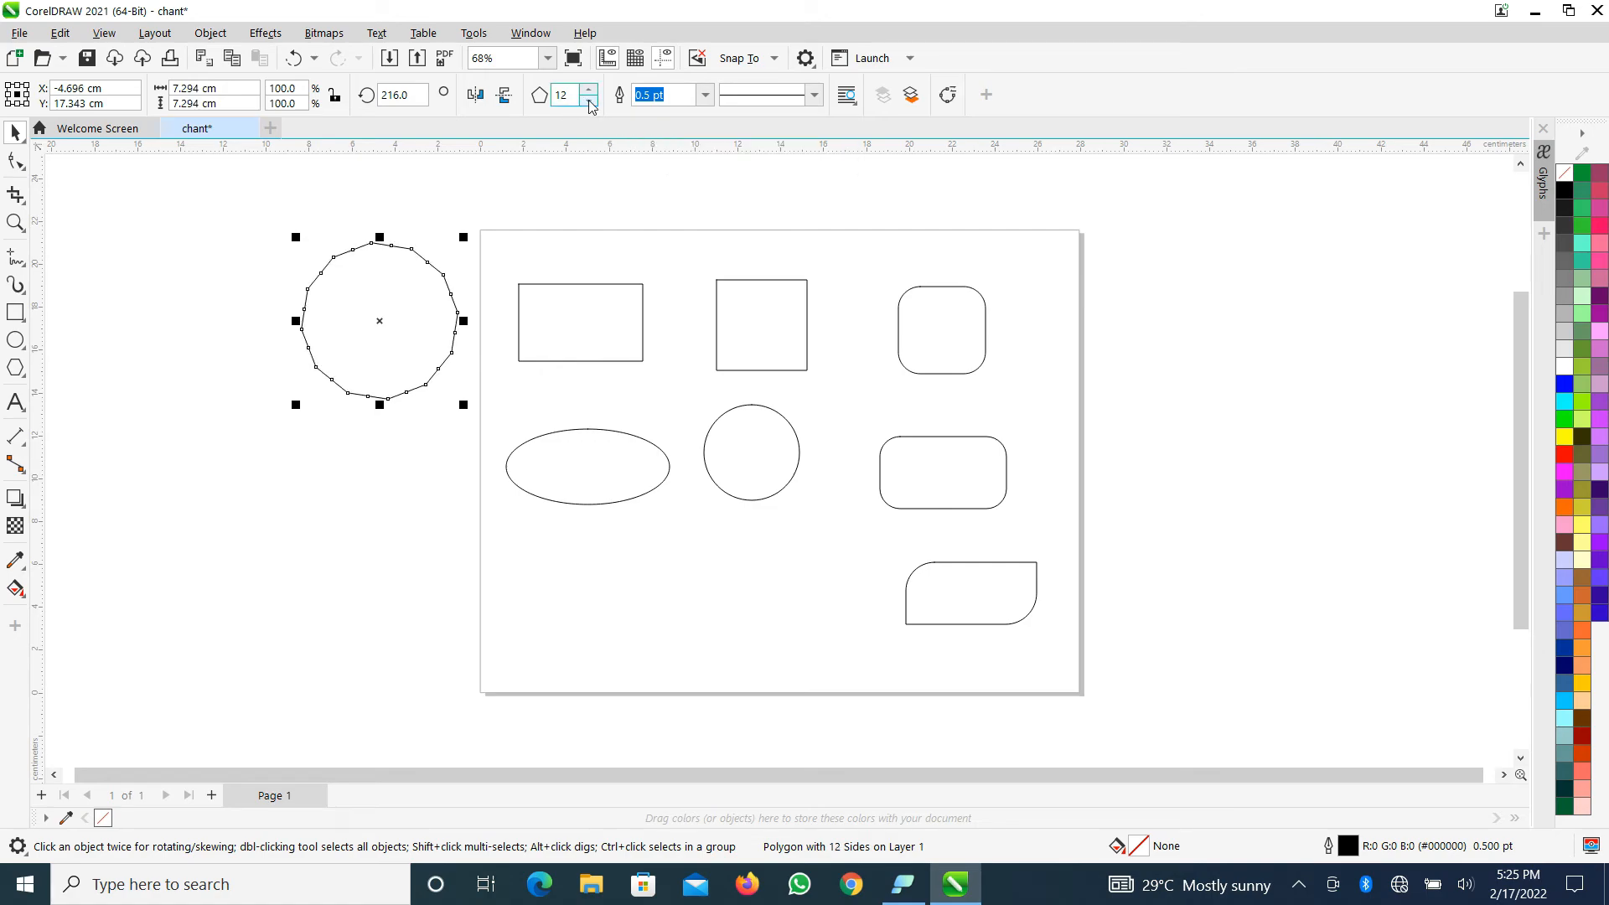
{"action": "left_click", "coordinate": [590, 102]}
{"action": "left_click", "coordinate": [590, 102]}
{"action": "left_click", "coordinate": [590, 102]}
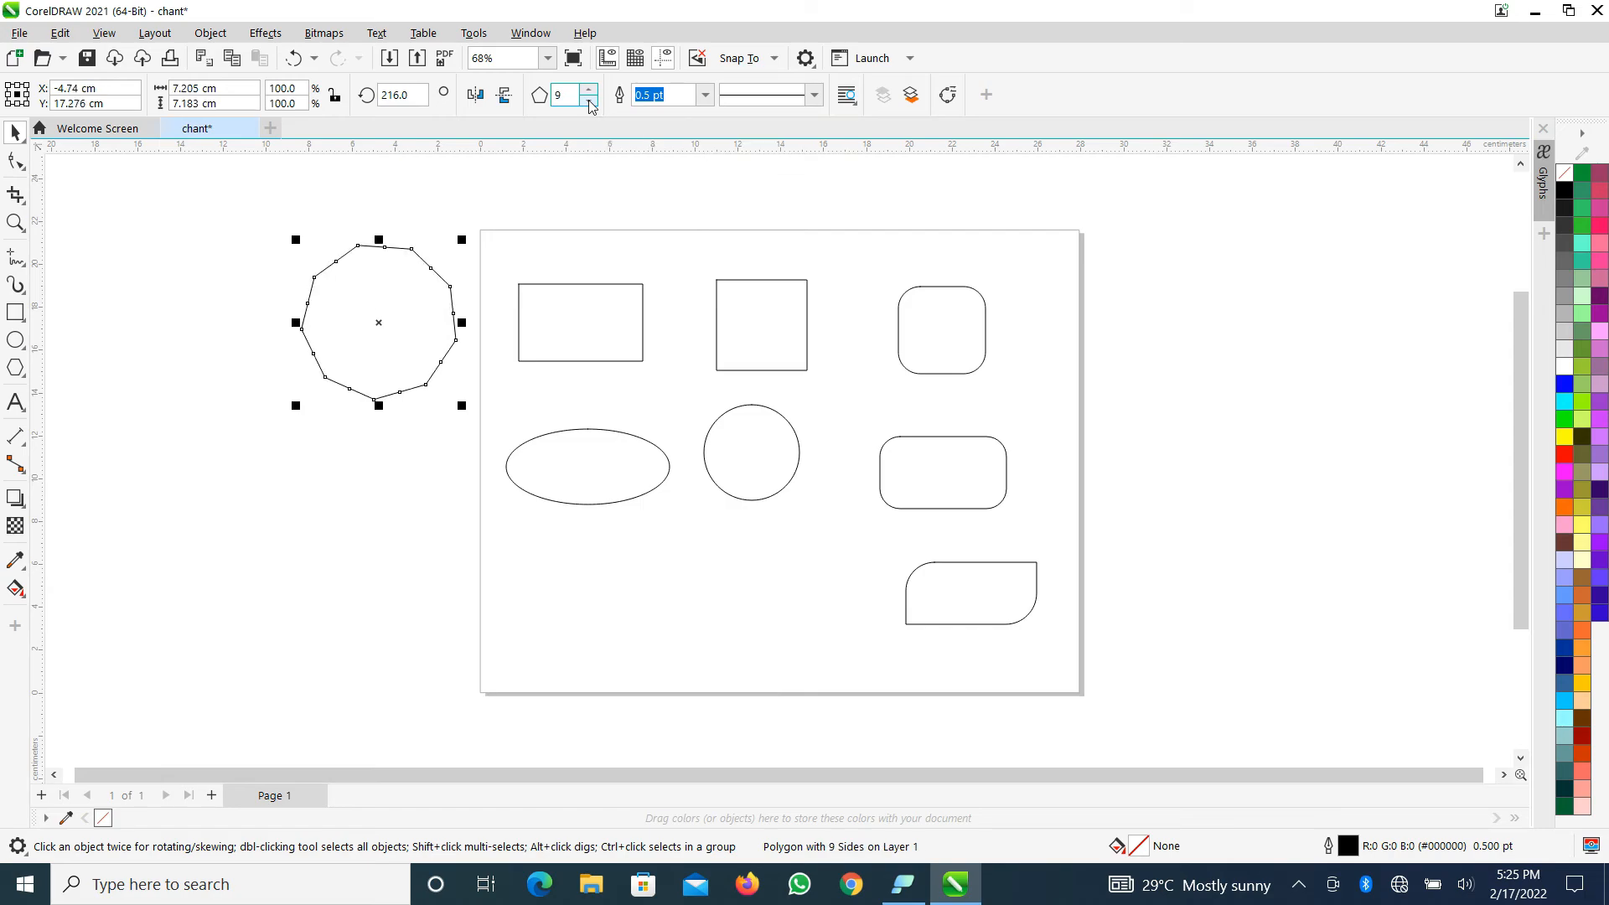
{"action": "left_click", "coordinate": [590, 102]}
{"action": "left_click", "coordinate": [590, 102]}
{"action": "left_click", "coordinate": [590, 102]}
{"action": "left_click", "coordinate": [590, 102]}
{"action": "left_click", "coordinate": [590, 102]}
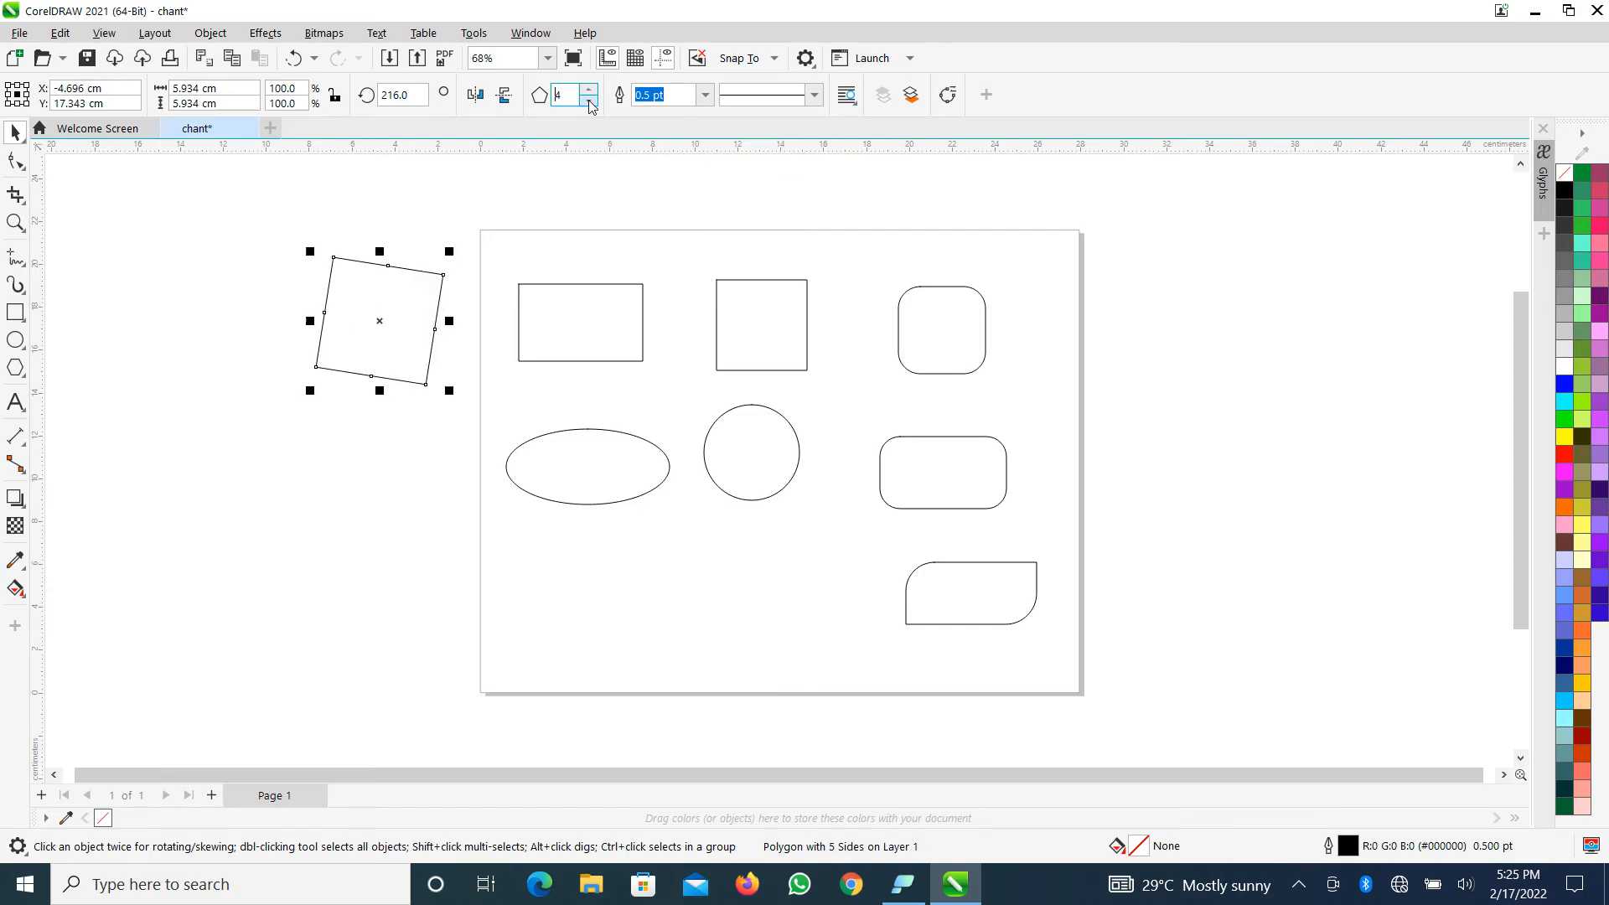
{"action": "left_click", "coordinate": [590, 102]}
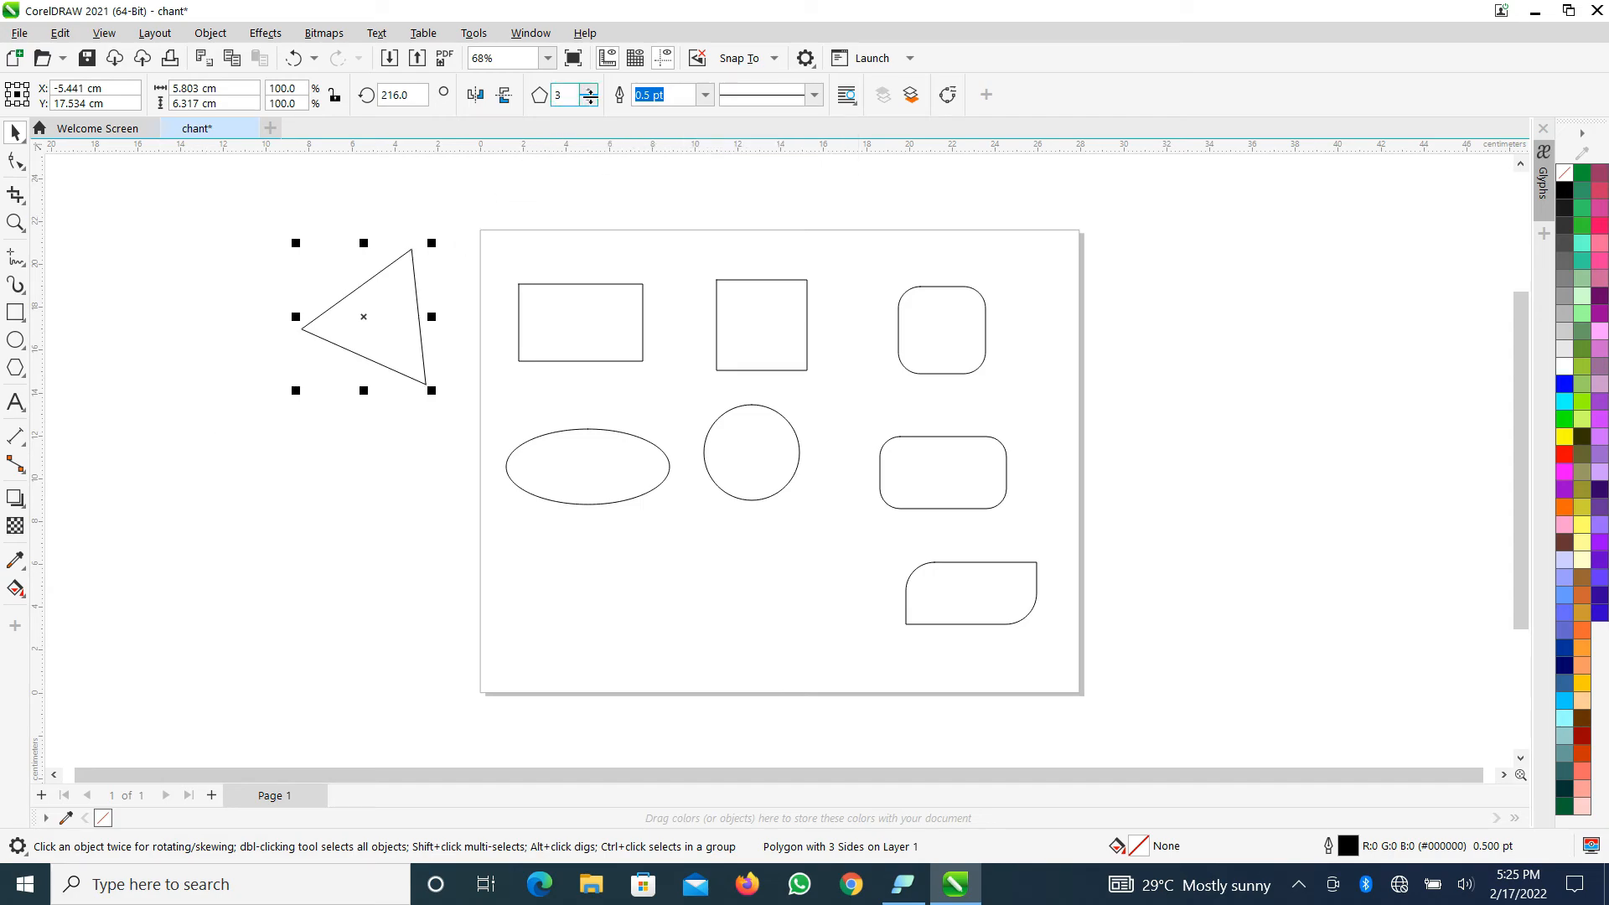
- Raise the polygon's number of sides to 6
{"action": "left_click", "coordinate": [590, 88]}
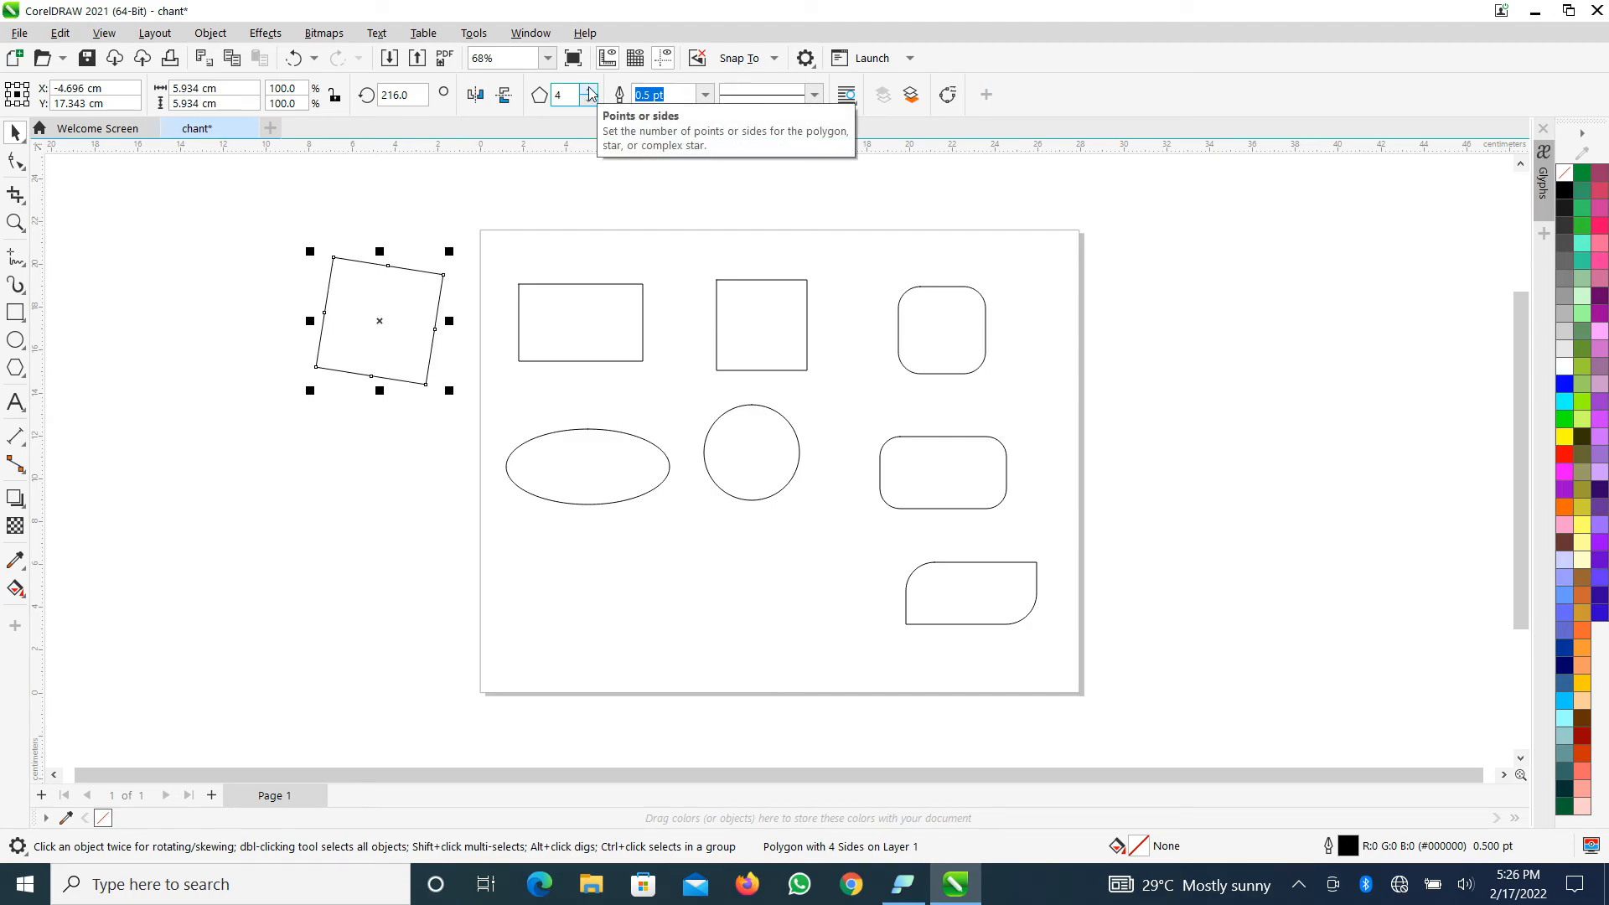
{"action": "left_click", "coordinate": [590, 89]}
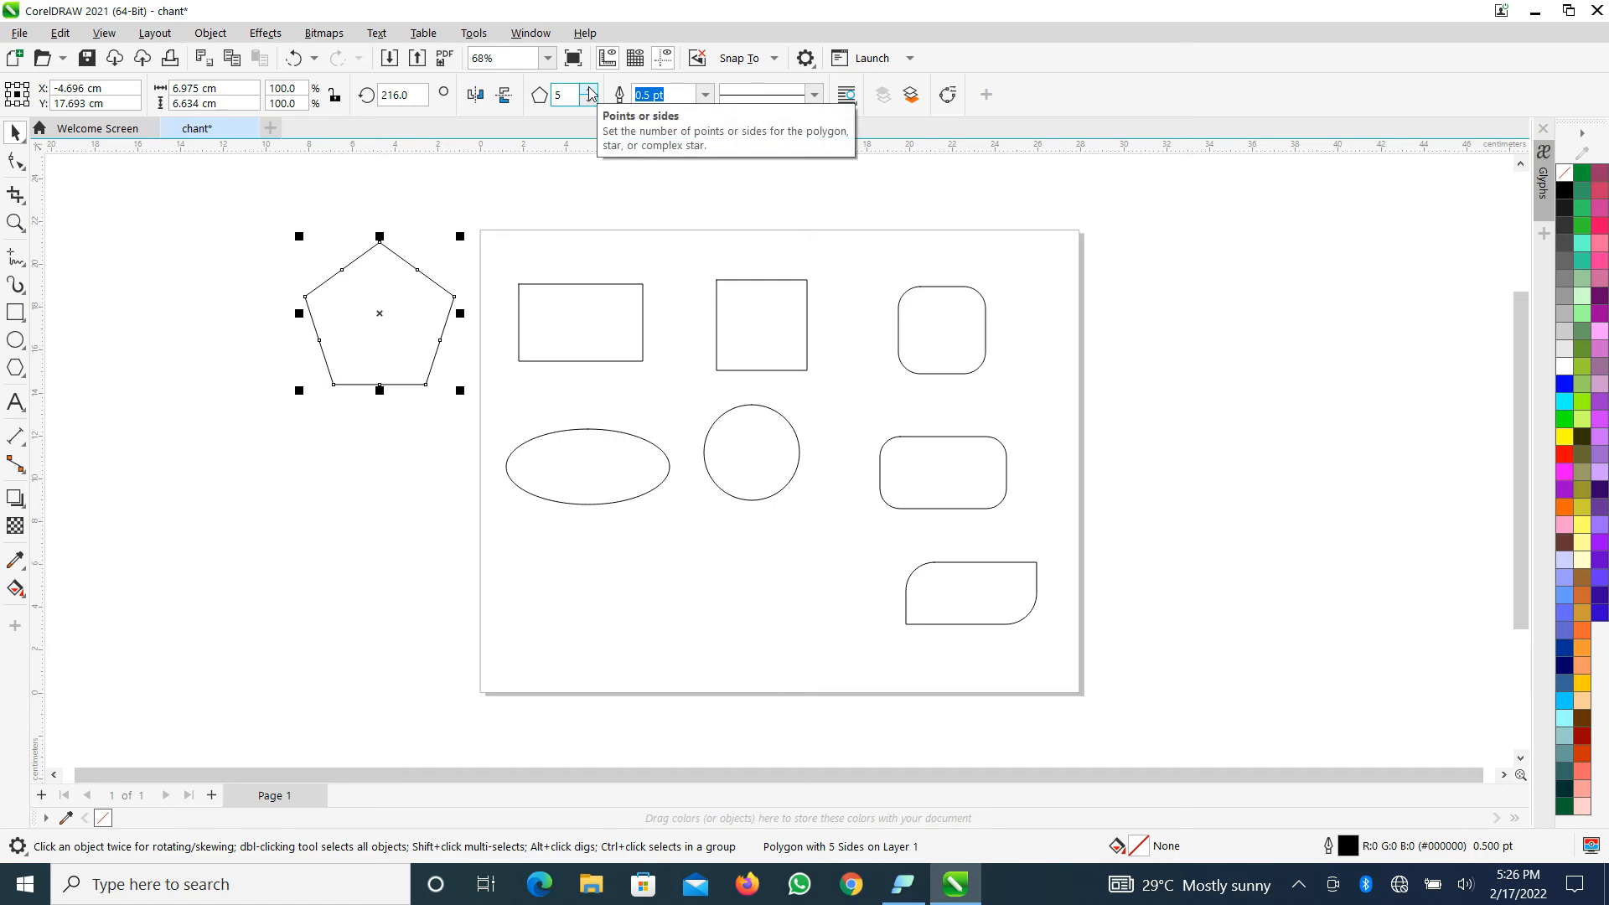
{"action": "left_click", "coordinate": [590, 88]}
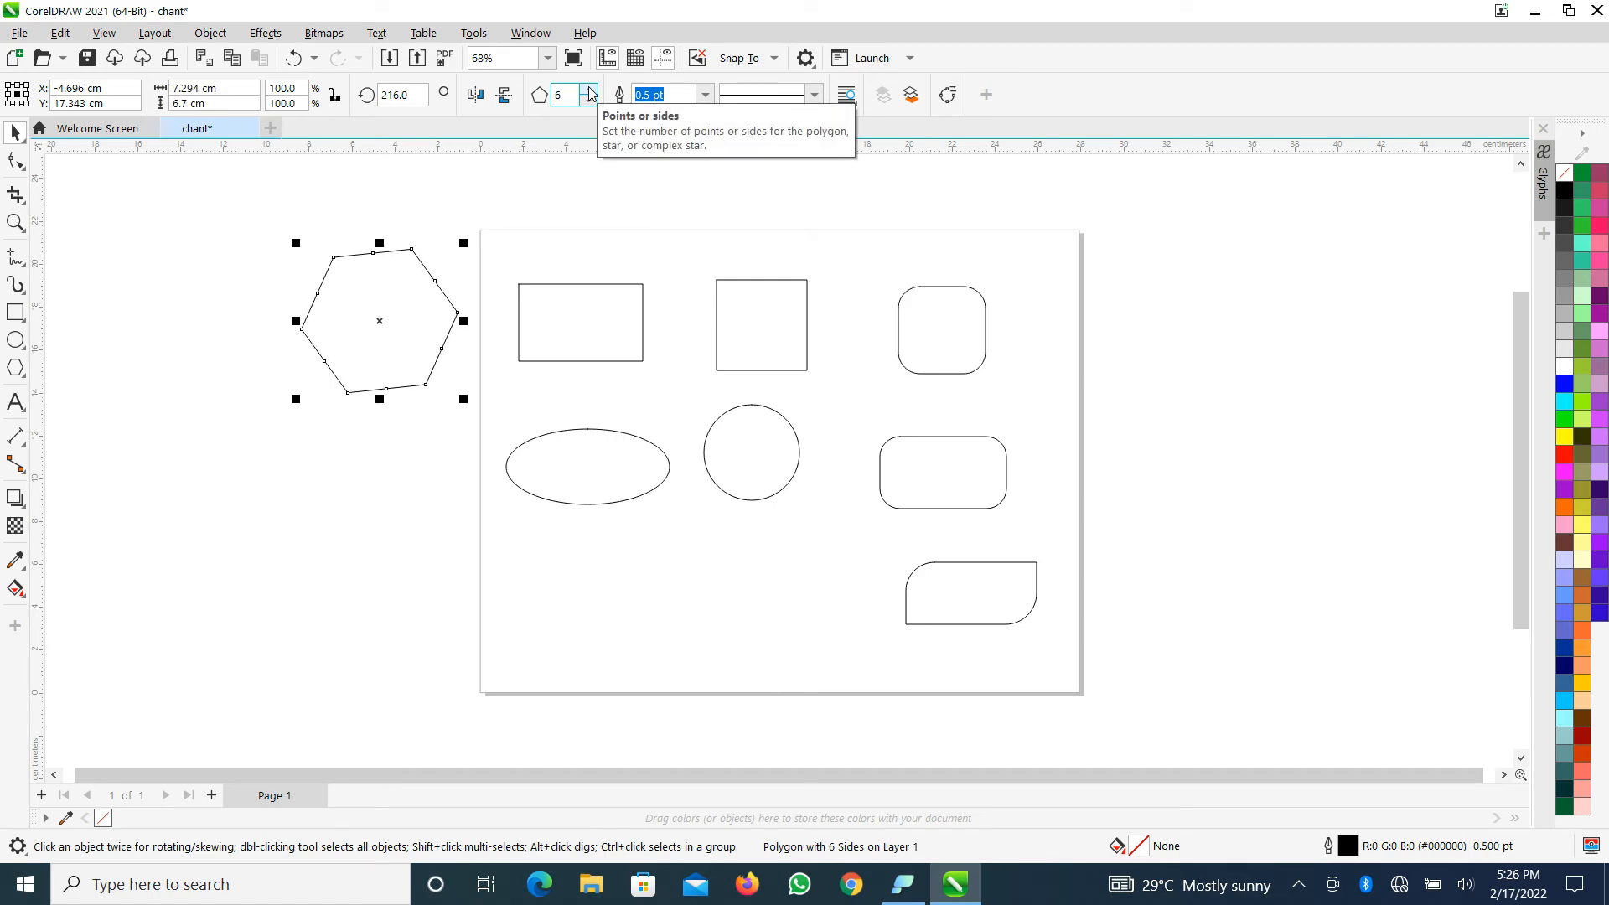
- Pull the midpoint node of the hexagon's upper side about 1.5 cm inward to form a six-pointed star
{"action": "left_click", "coordinate": [15, 161]}
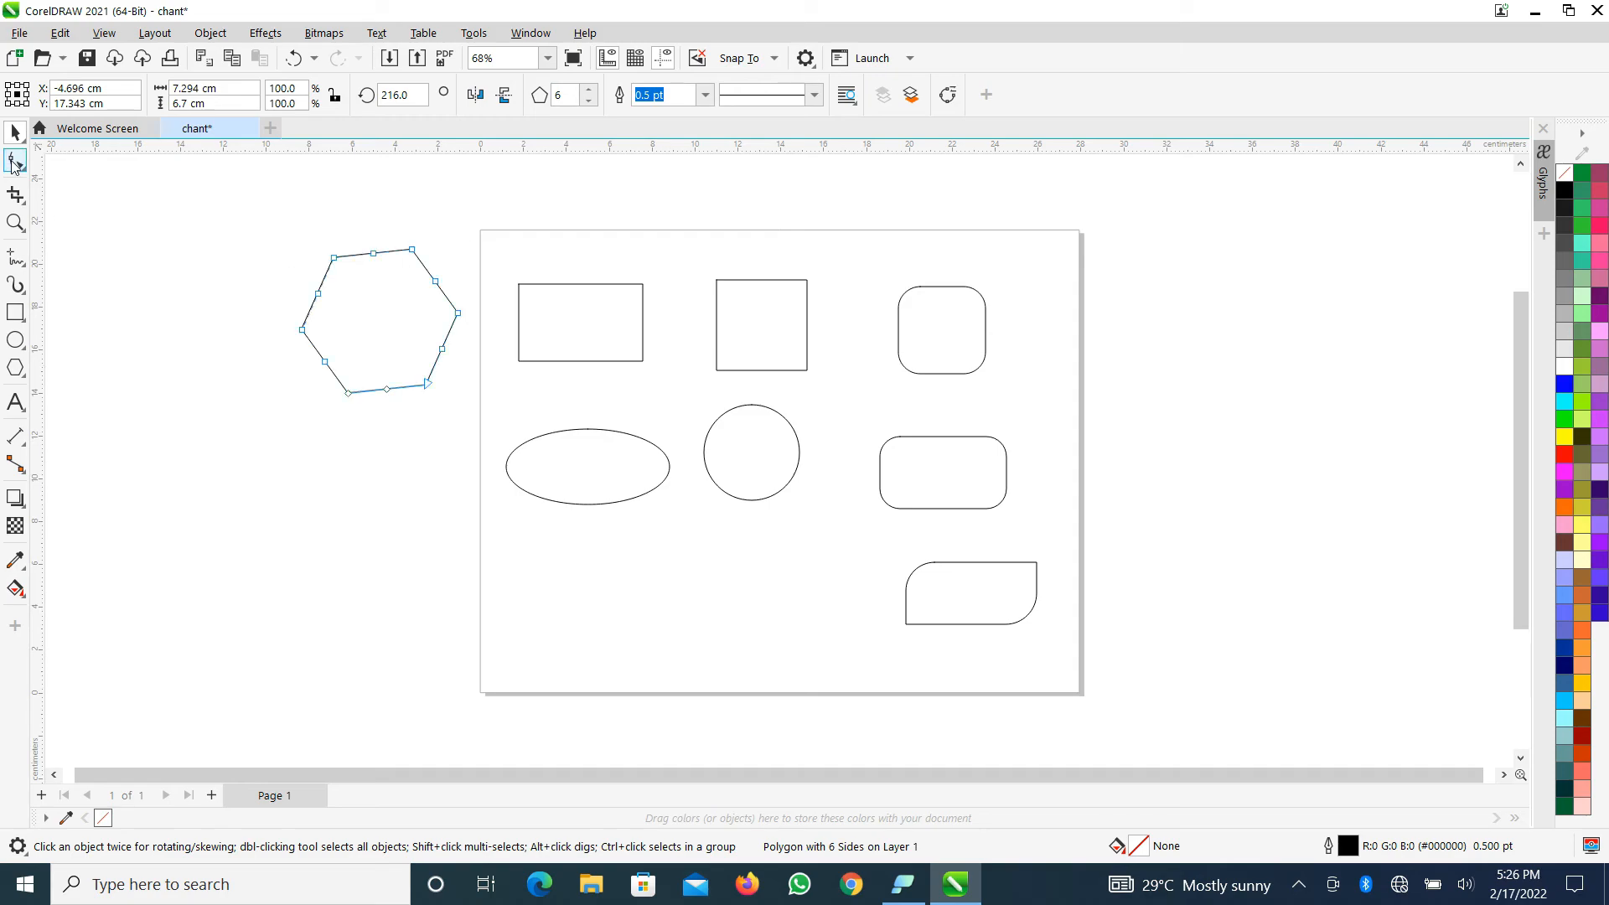
{"action": "mouse_move", "coordinate": [373, 252]}
{"action": "left_mouse_down"}
{"action": "mouse_move", "coordinate": [377, 285]}
{"action": "mouse_move", "coordinate": [370, 245]}
{"action": "left_mouse_up"}
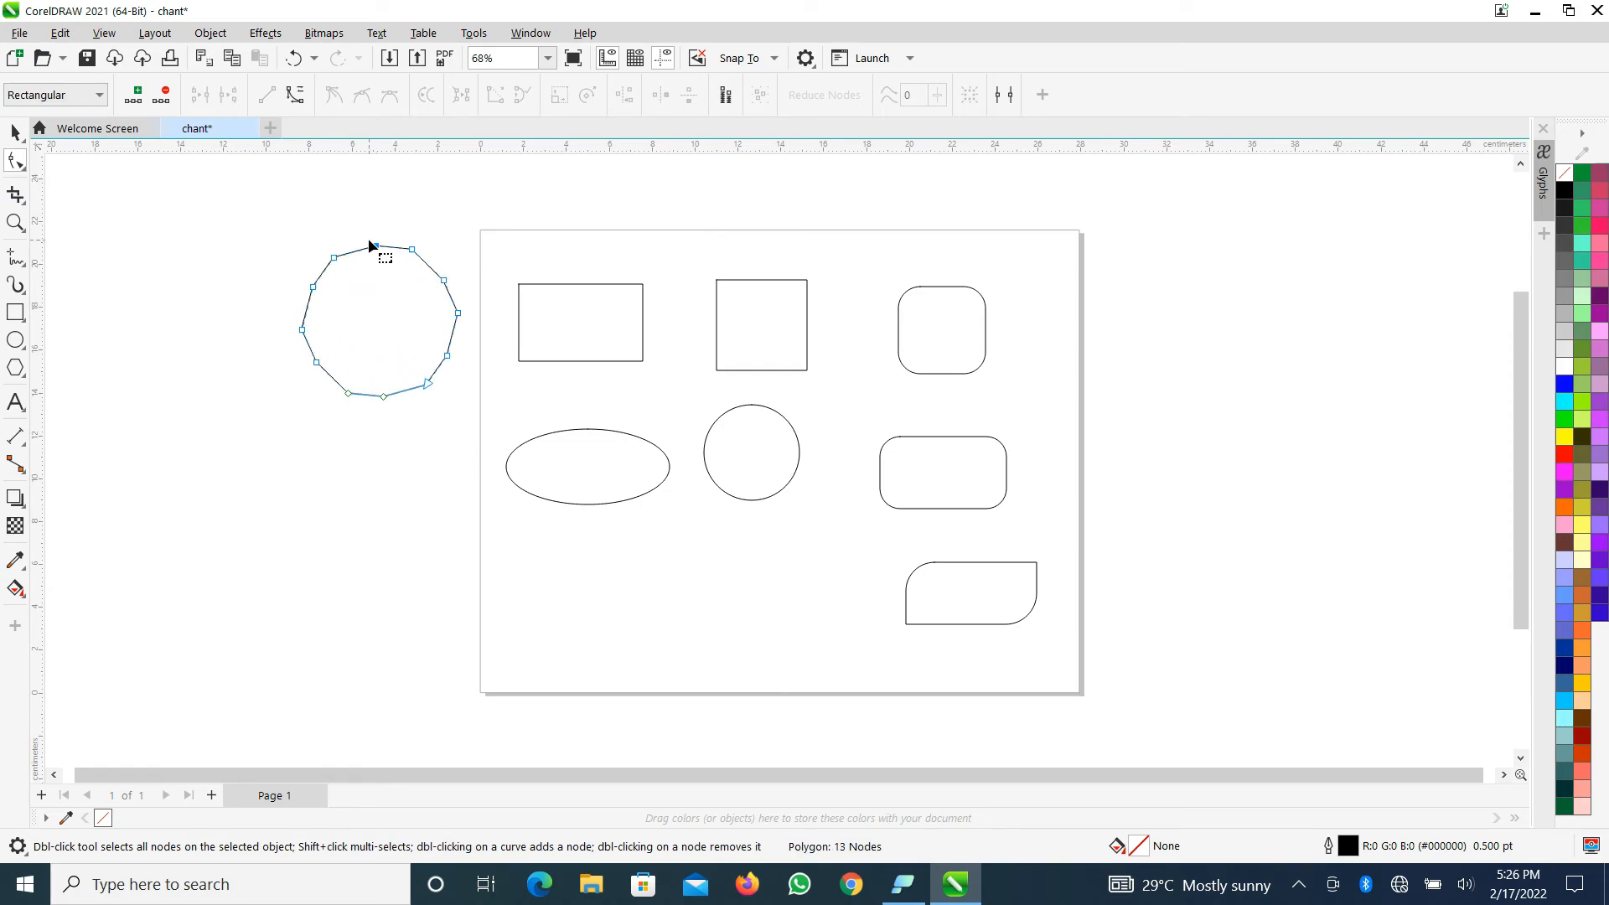
{"action": "key", "text": "ctrl+z"}
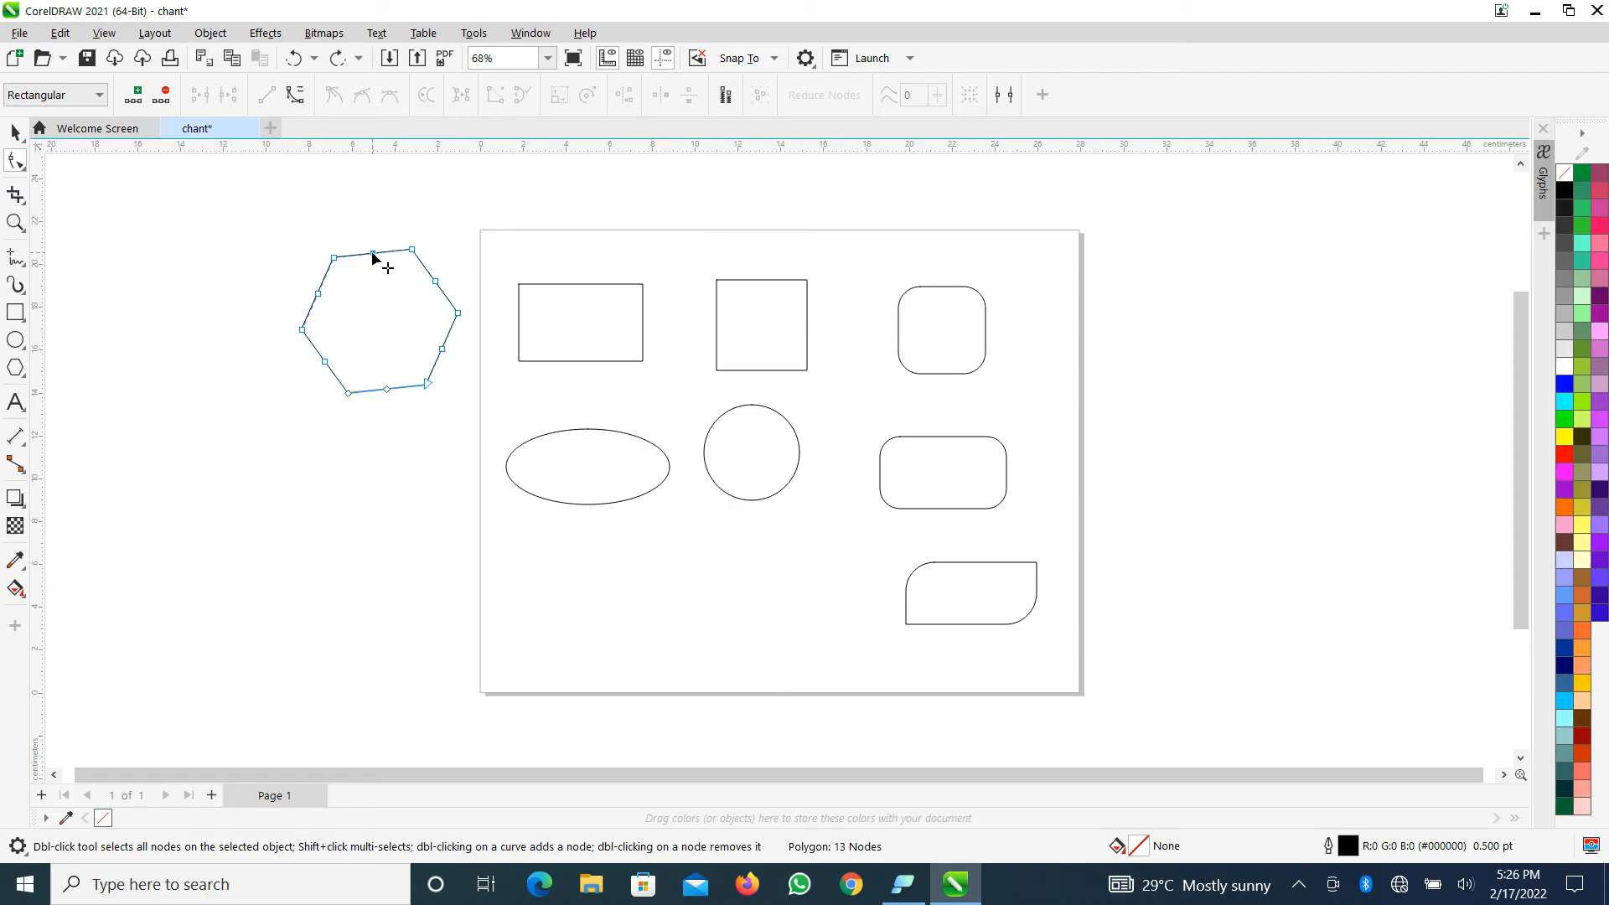
{"action": "left_click_drag", "start_coordinate": [372, 253], "coordinate": [378, 287]}
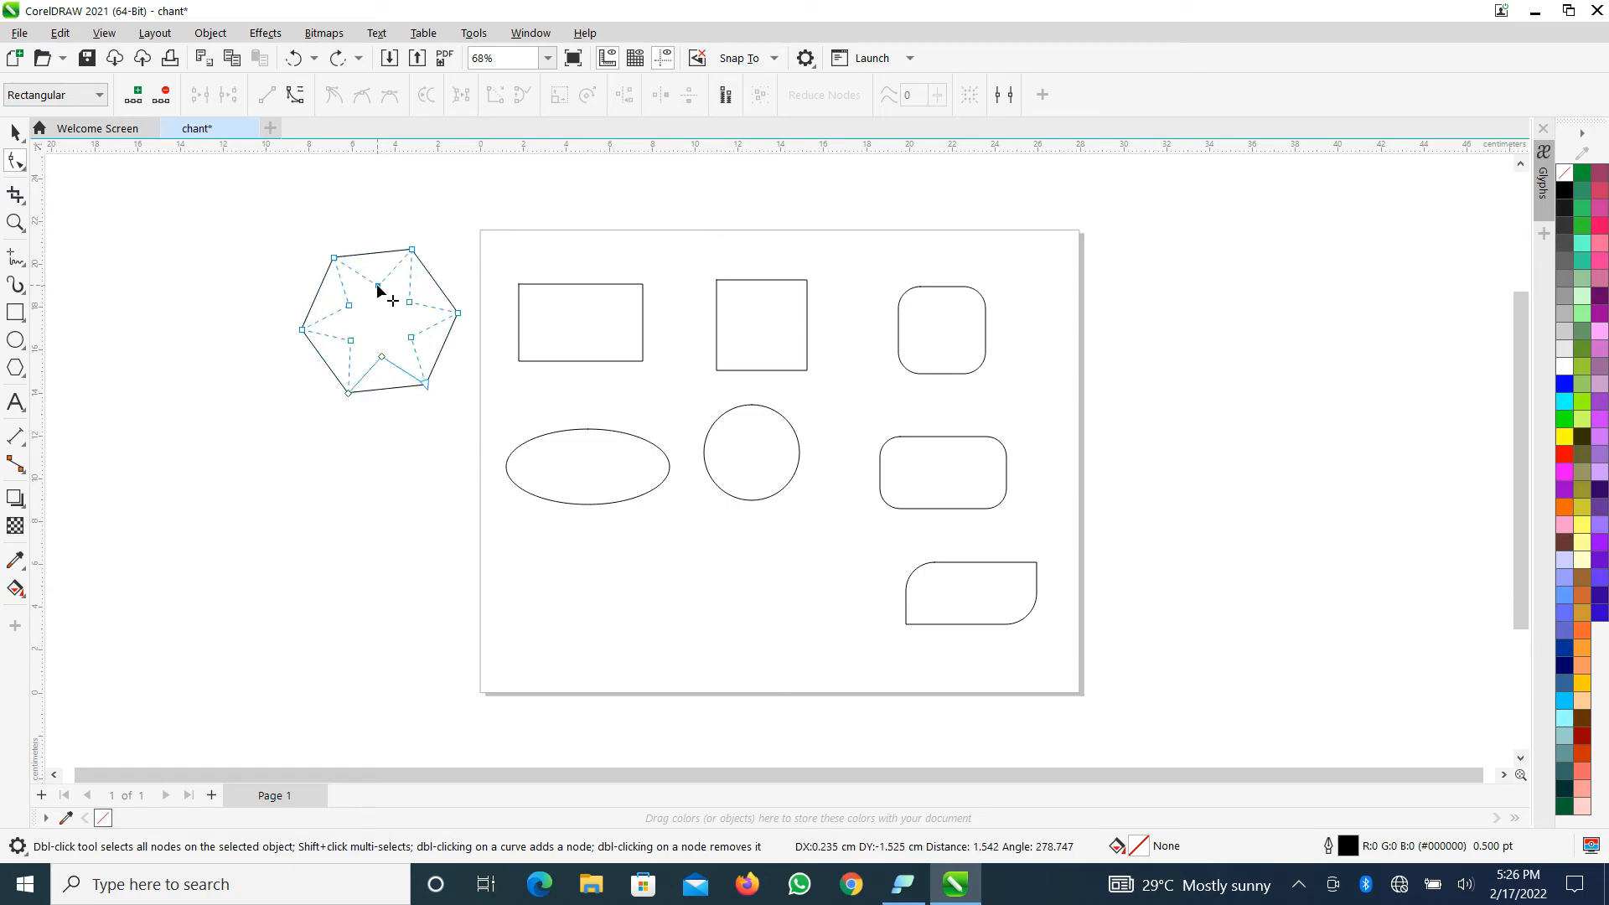
{"action": "left_click_drag", "start_coordinate": [378, 285], "coordinate": [378, 285]}
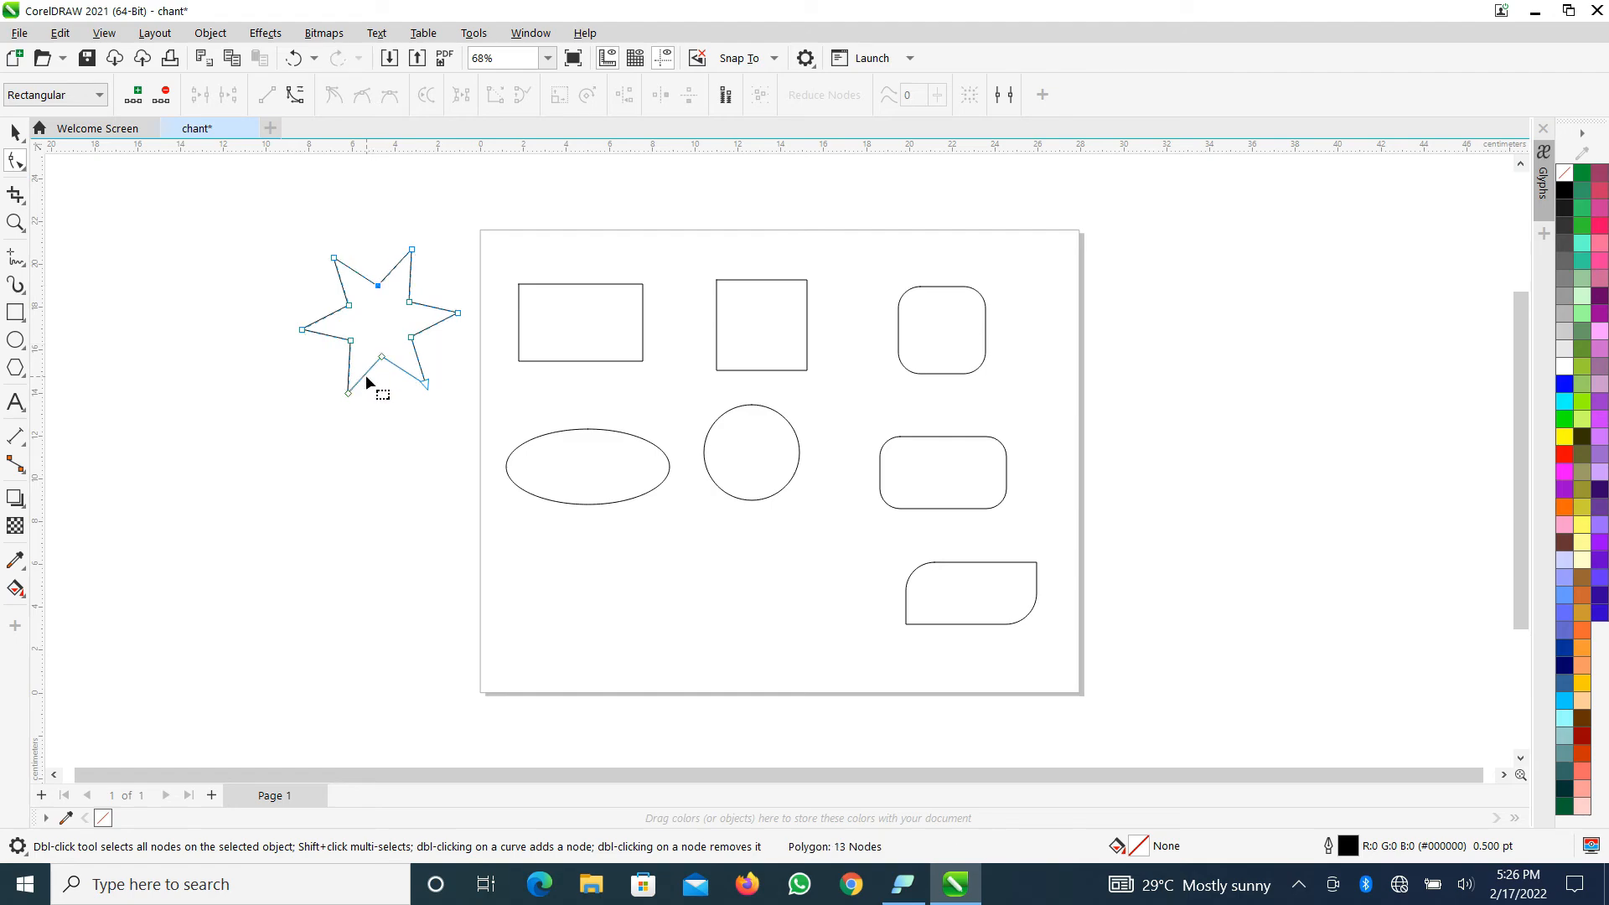
- Reduce the star to 5 points and move it slightly down beside the page
{"action": "left_click", "coordinate": [17, 134]}
{"action": "left_click", "coordinate": [62, 136]}
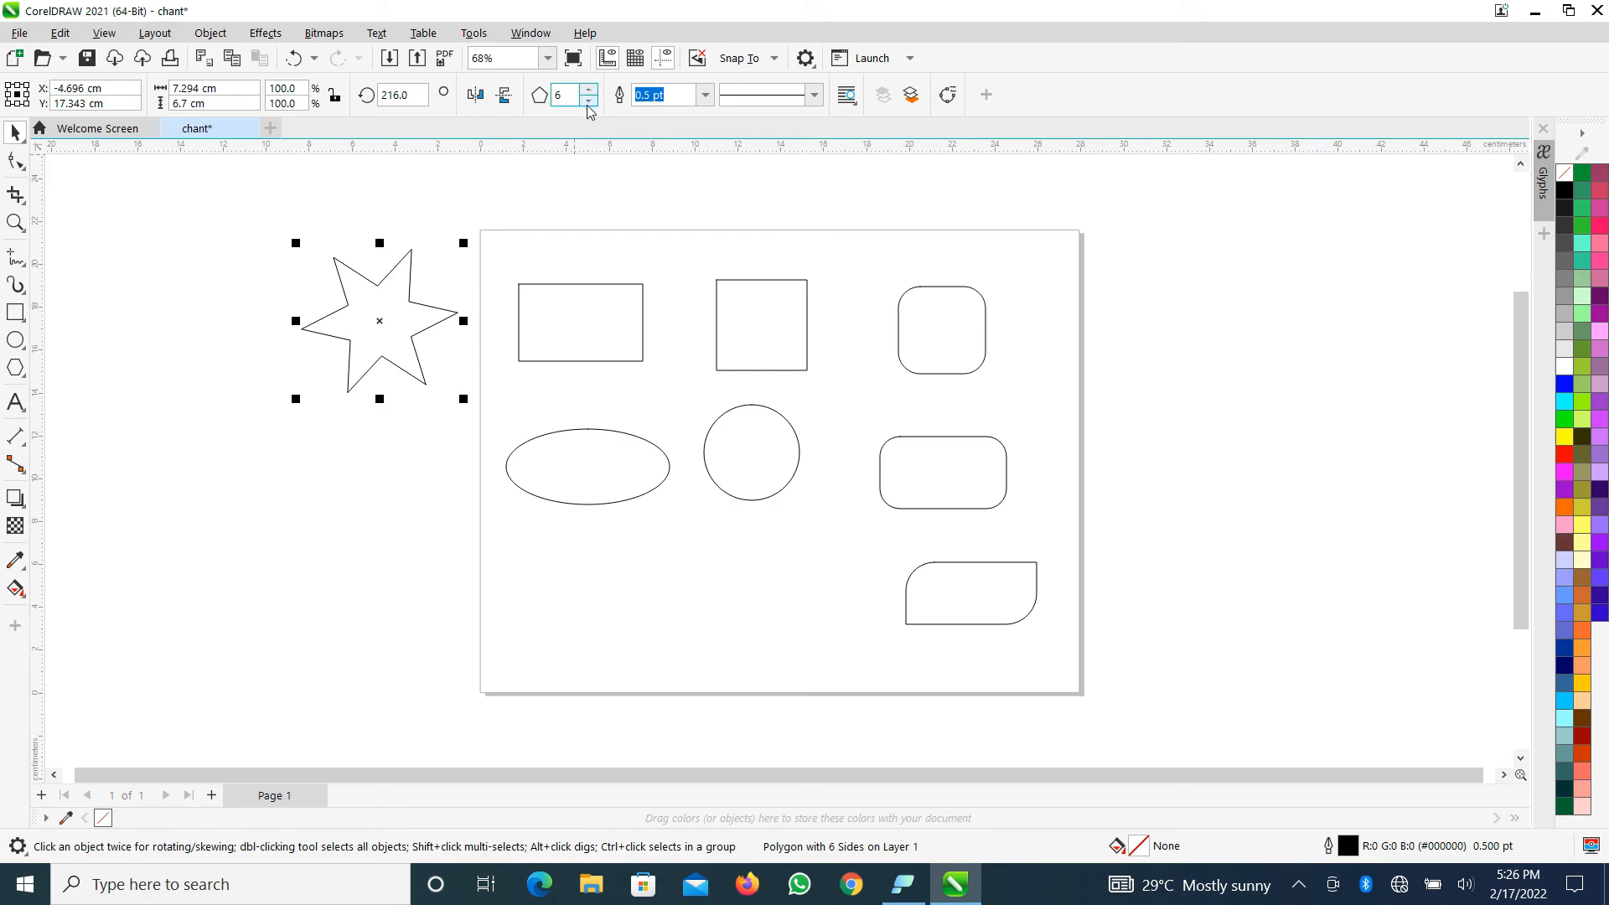
{"action": "left_click", "coordinate": [590, 101]}
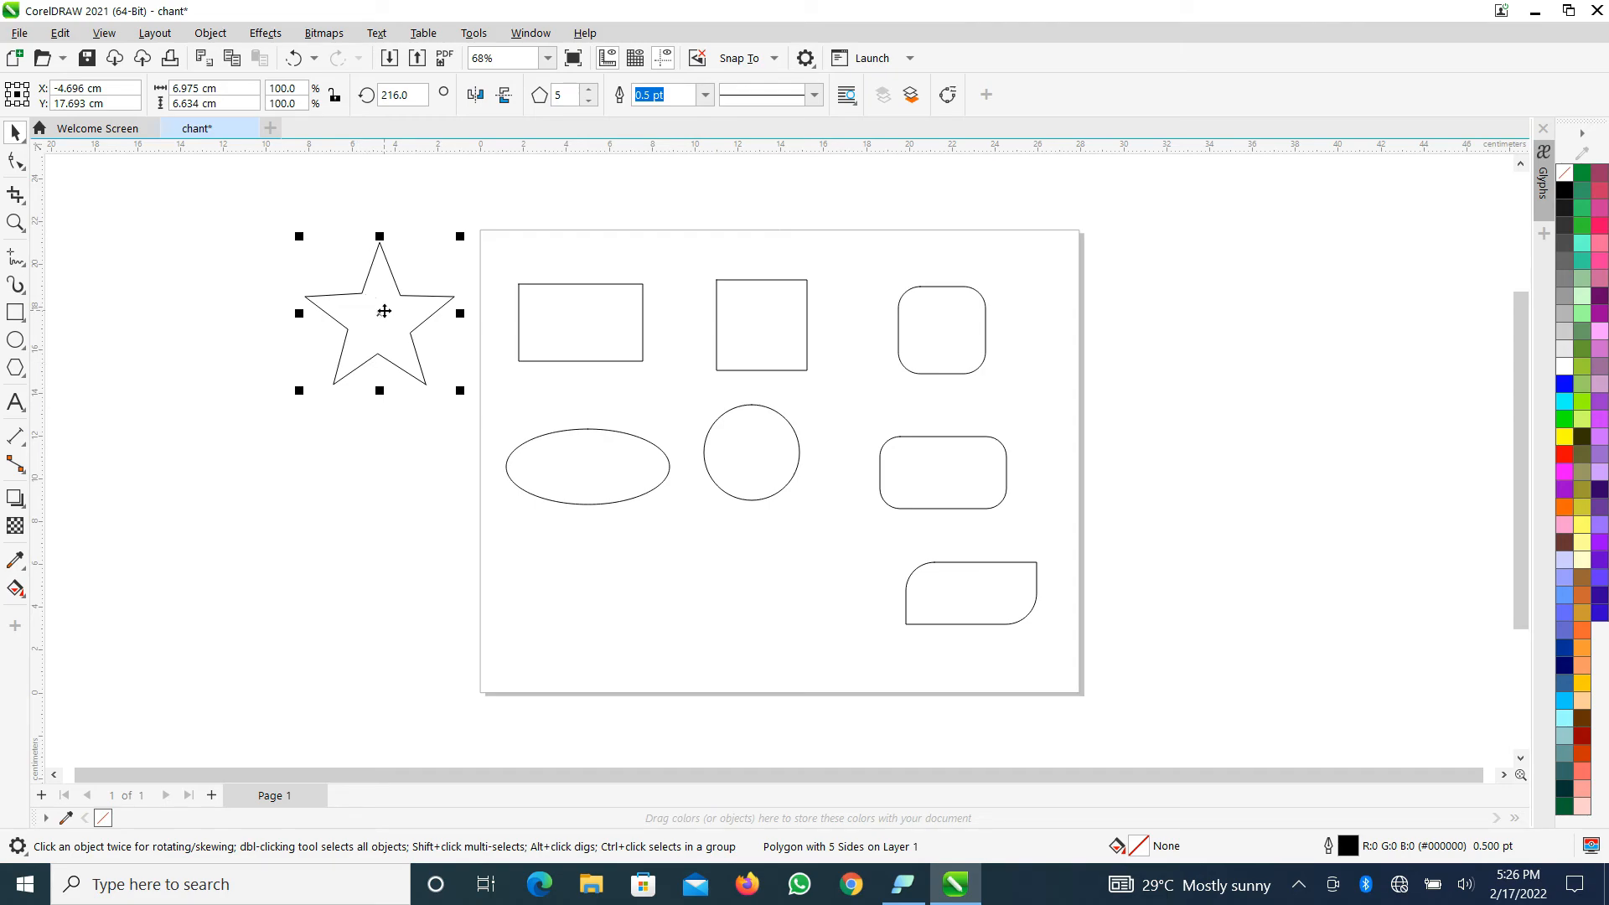
{"action": "left_click_drag", "start_coordinate": [382, 317], "coordinate": [374, 378]}
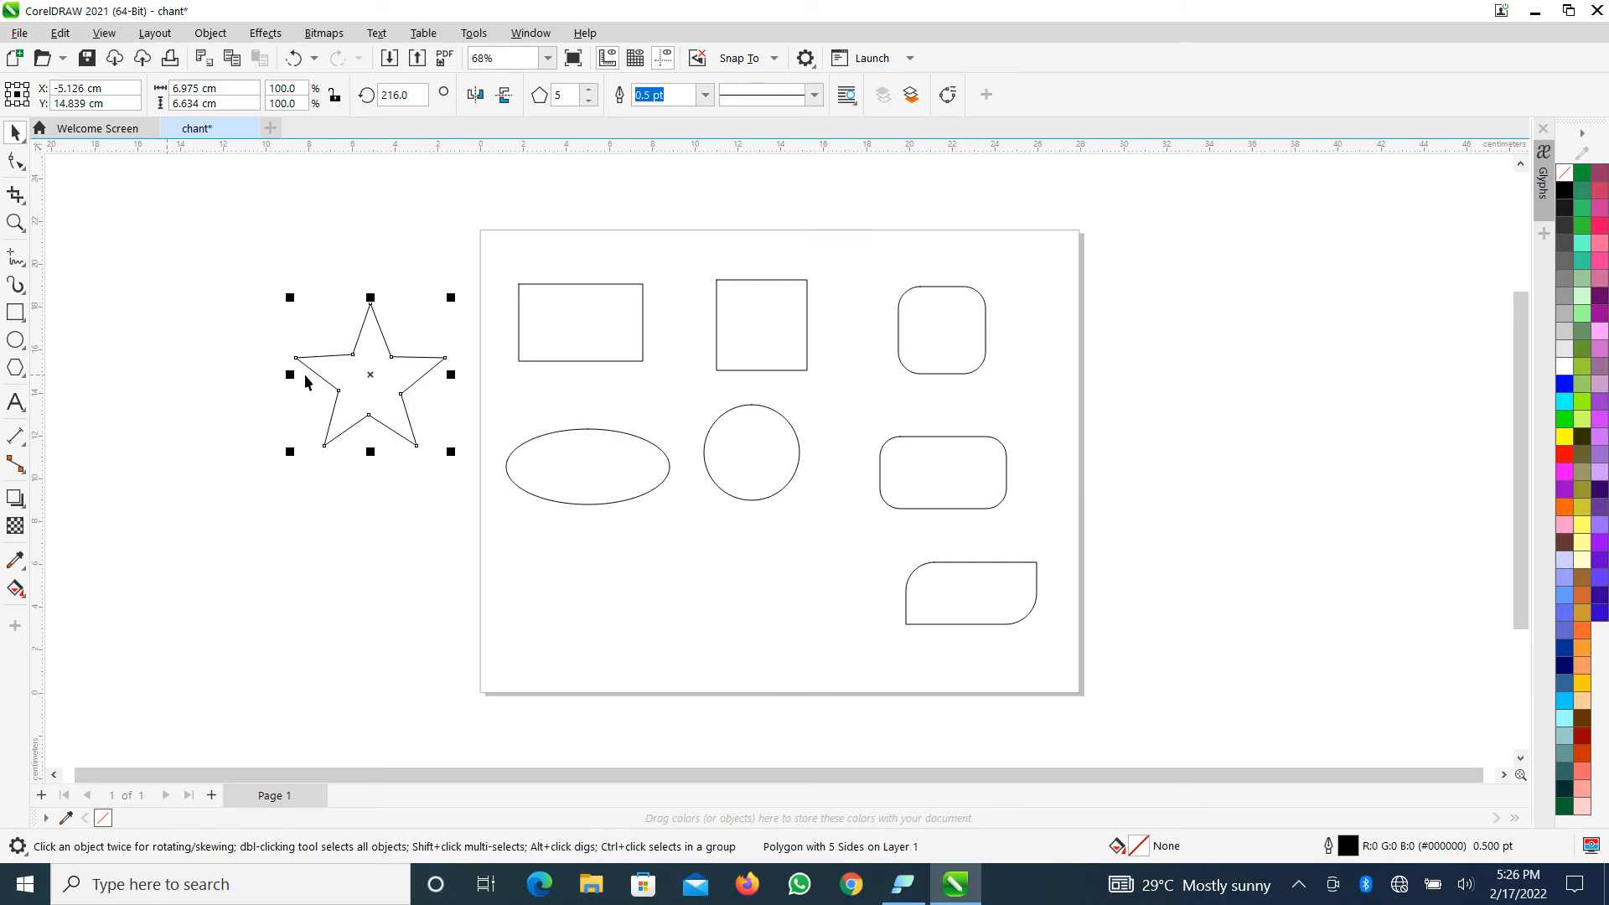
- Draw a second five-sided polygon about 7.2 cm by 6.9 cm outside the page, up and to the left of the star
{"action": "left_click", "coordinate": [15, 367]}
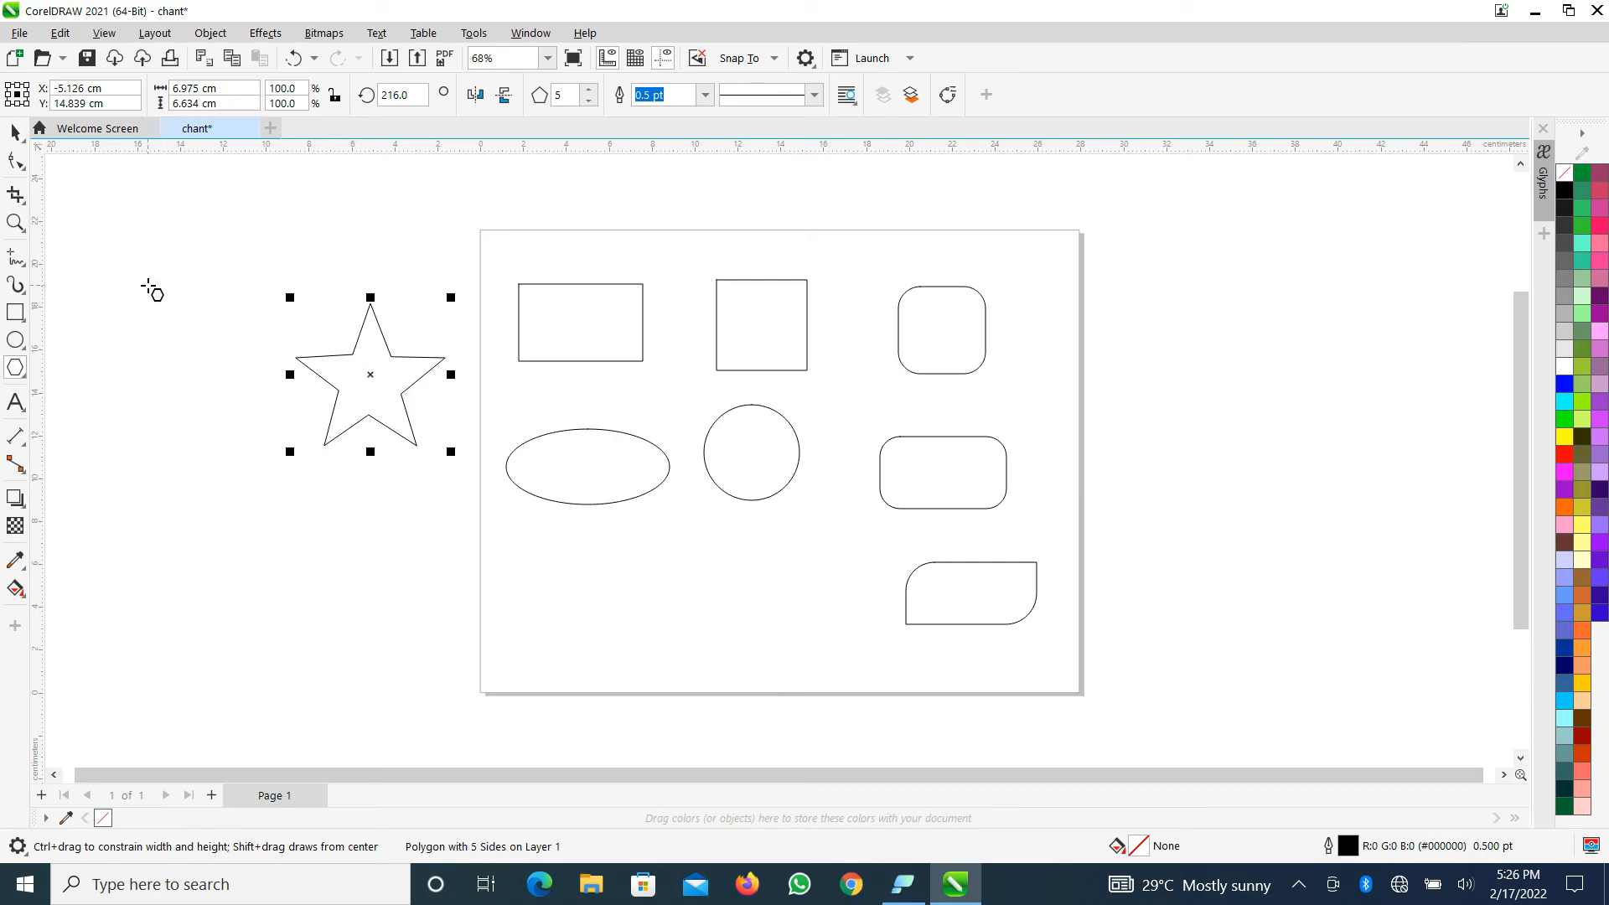
{"action": "left_click_drag", "start_coordinate": [148, 287], "coordinate": [195, 353]}
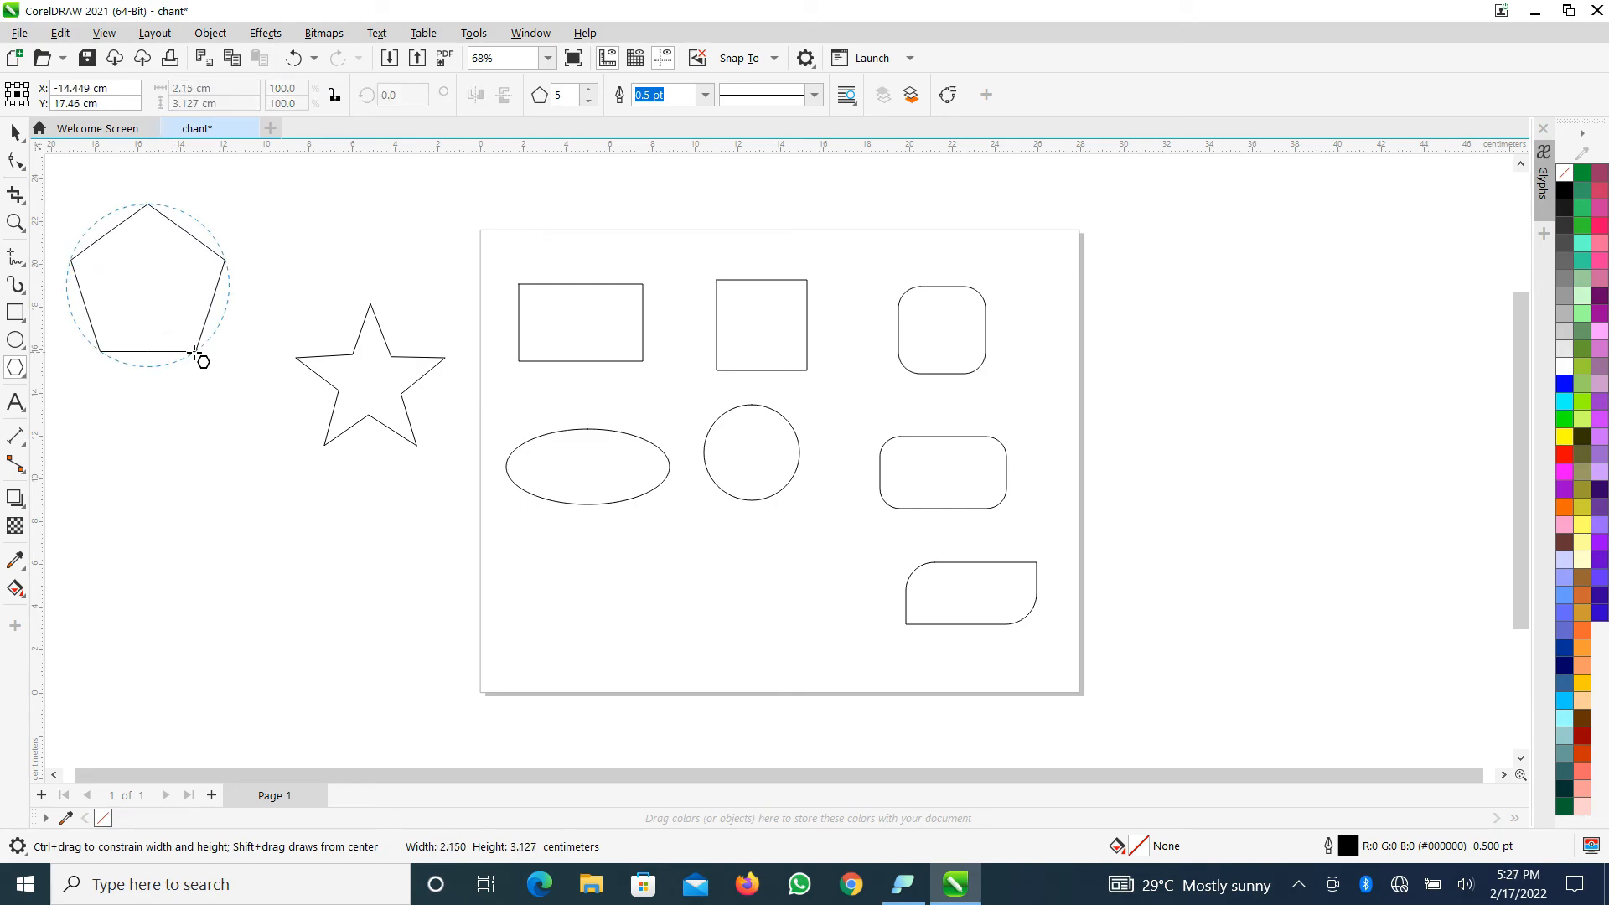
{"action": "left_click_drag", "start_coordinate": [194, 352], "coordinate": [198, 359]}
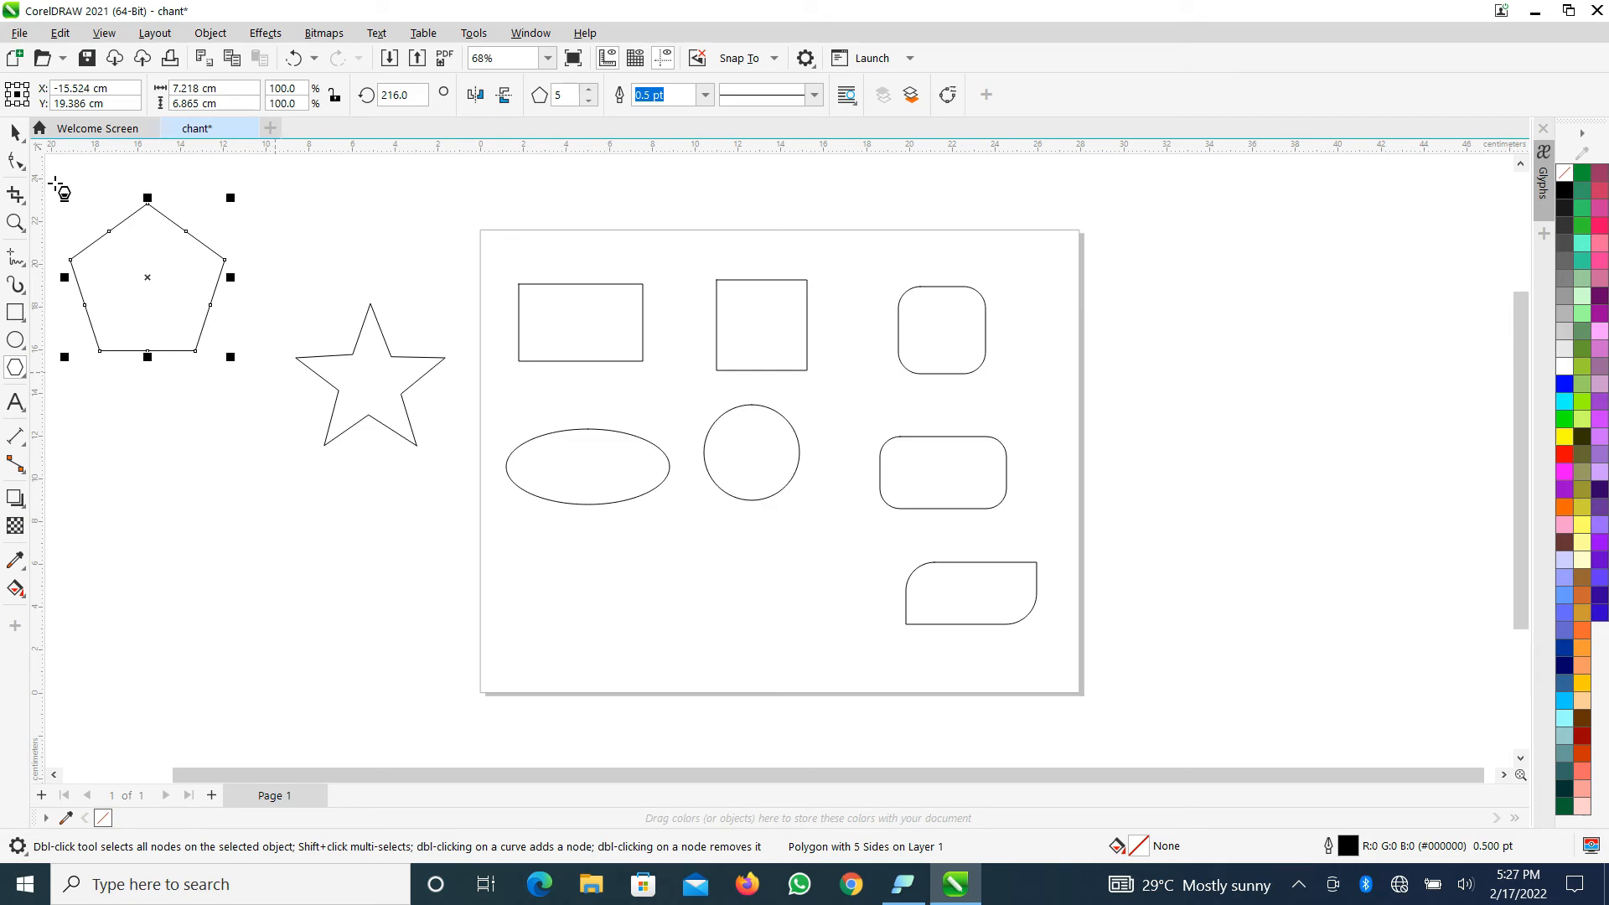
- Move the new pentagon close to the page's upper-left corner and place the star directly below it, beside the ellipse
{"action": "left_click", "coordinate": [15, 133]}
{"action": "left_click", "coordinate": [402, 316]}
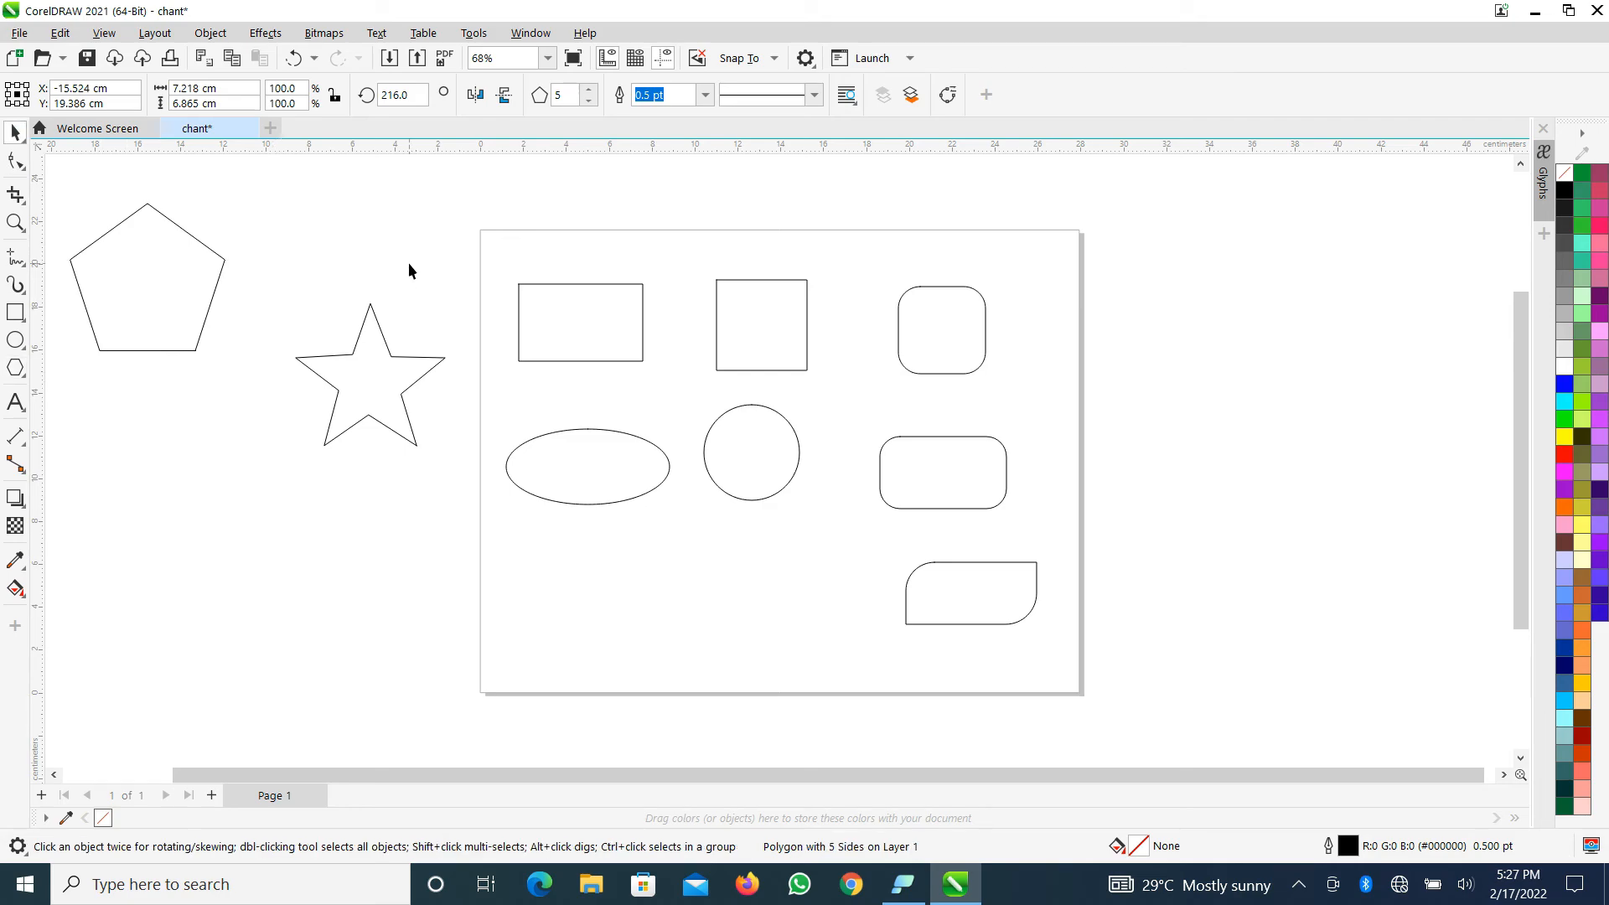
{"action": "left_click_drag", "start_coordinate": [162, 283], "coordinate": [451, 274]}
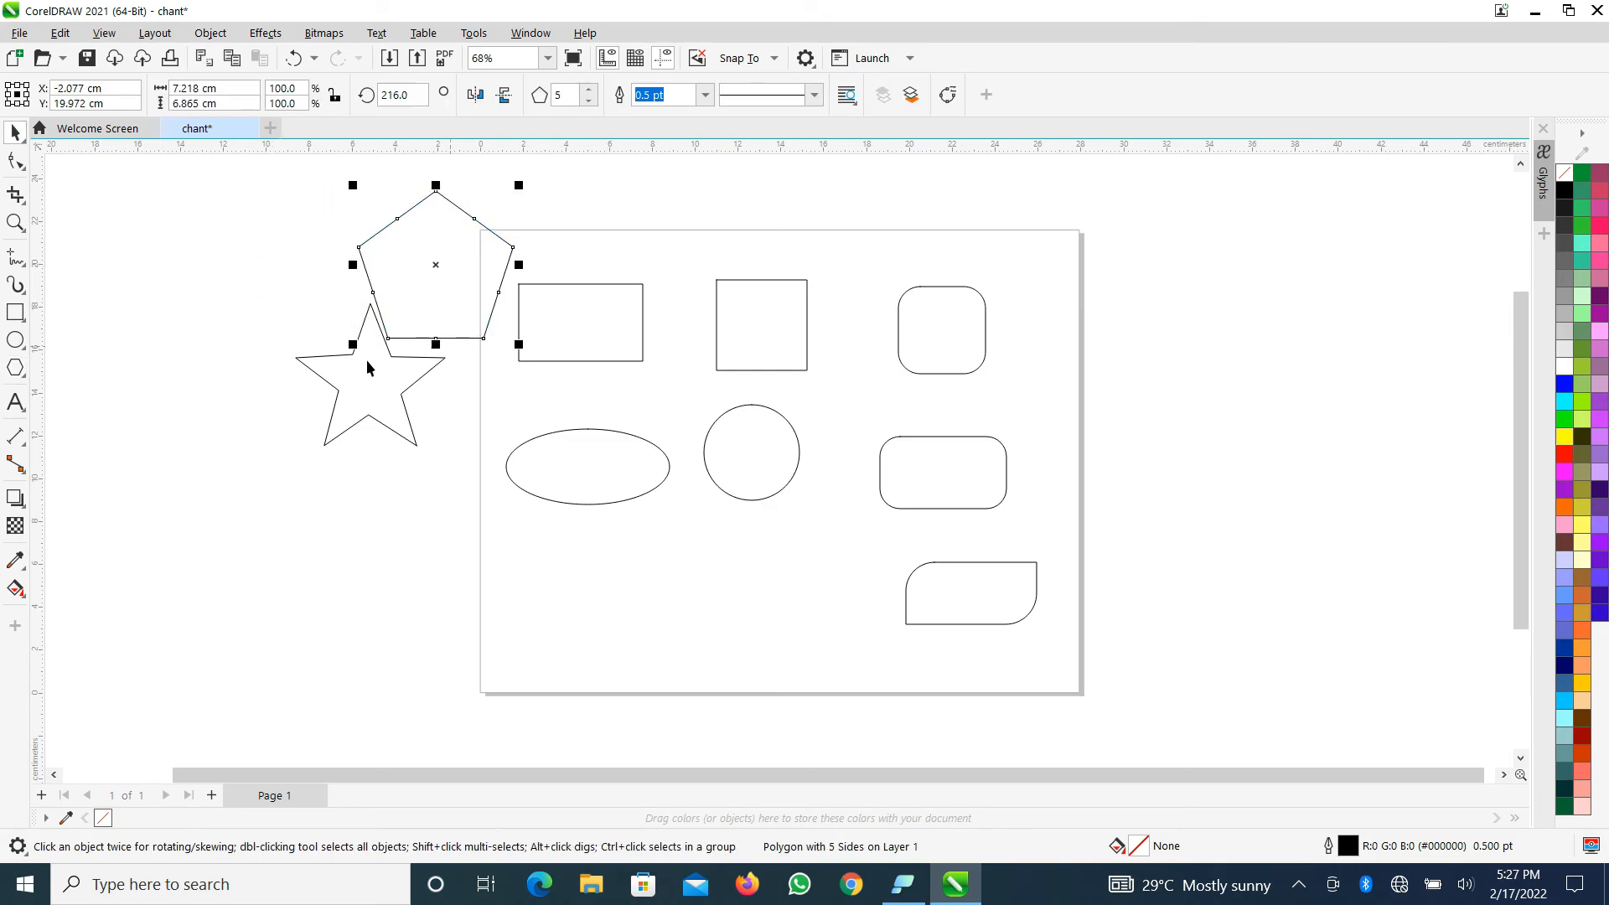
{"action": "left_click_drag", "start_coordinate": [377, 382], "coordinate": [425, 470]}
{"action": "left_click", "coordinate": [410, 267]}
{"action": "left_click_drag", "start_coordinate": [410, 266], "coordinate": [375, 269]}
{"action": "left_click_drag", "start_coordinate": [417, 464], "coordinate": [387, 459]}
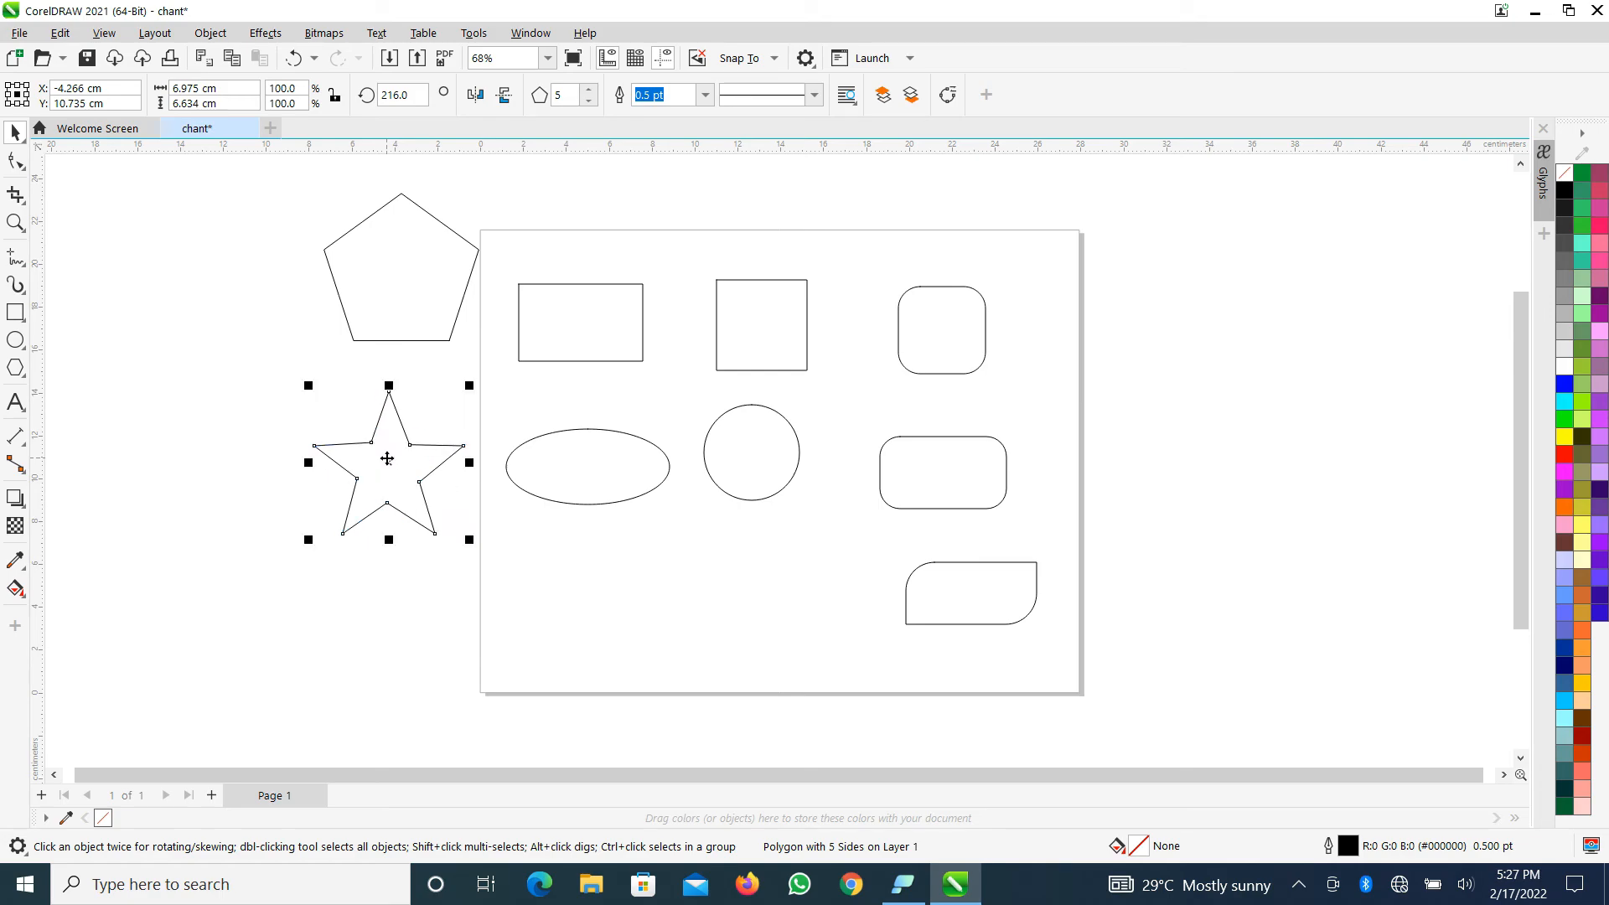
- Reshape the pentagon into a five-pointed star by pulling its upper-left side's midpoint node about 1.5 cm inward
{"action": "left_click", "coordinate": [390, 269]}
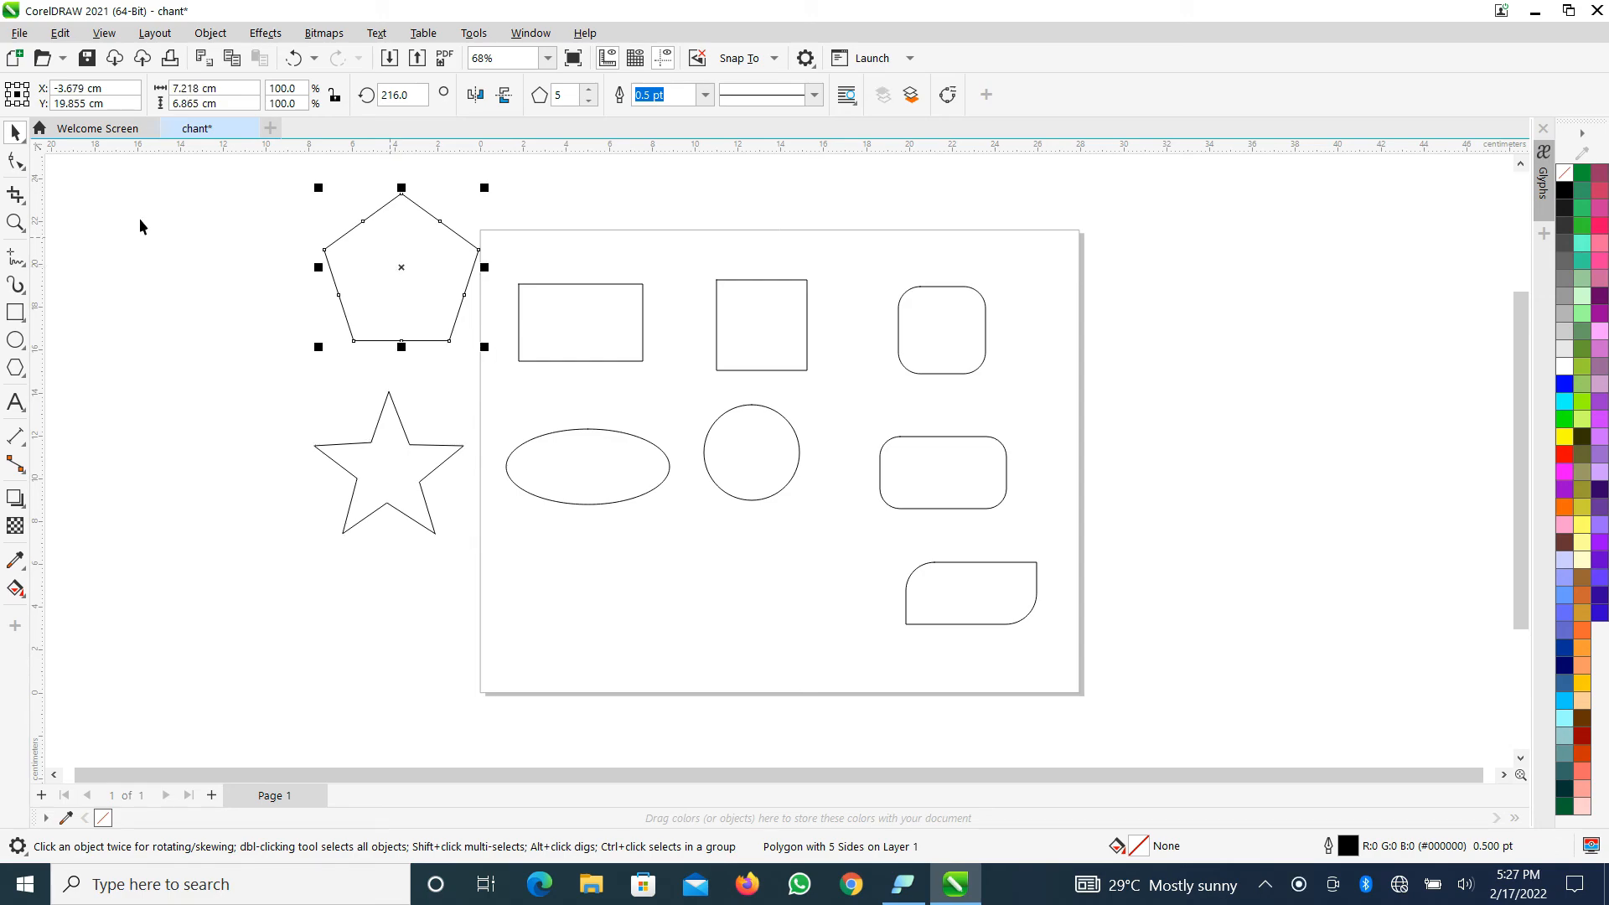
{"action": "left_click", "coordinate": [16, 161]}
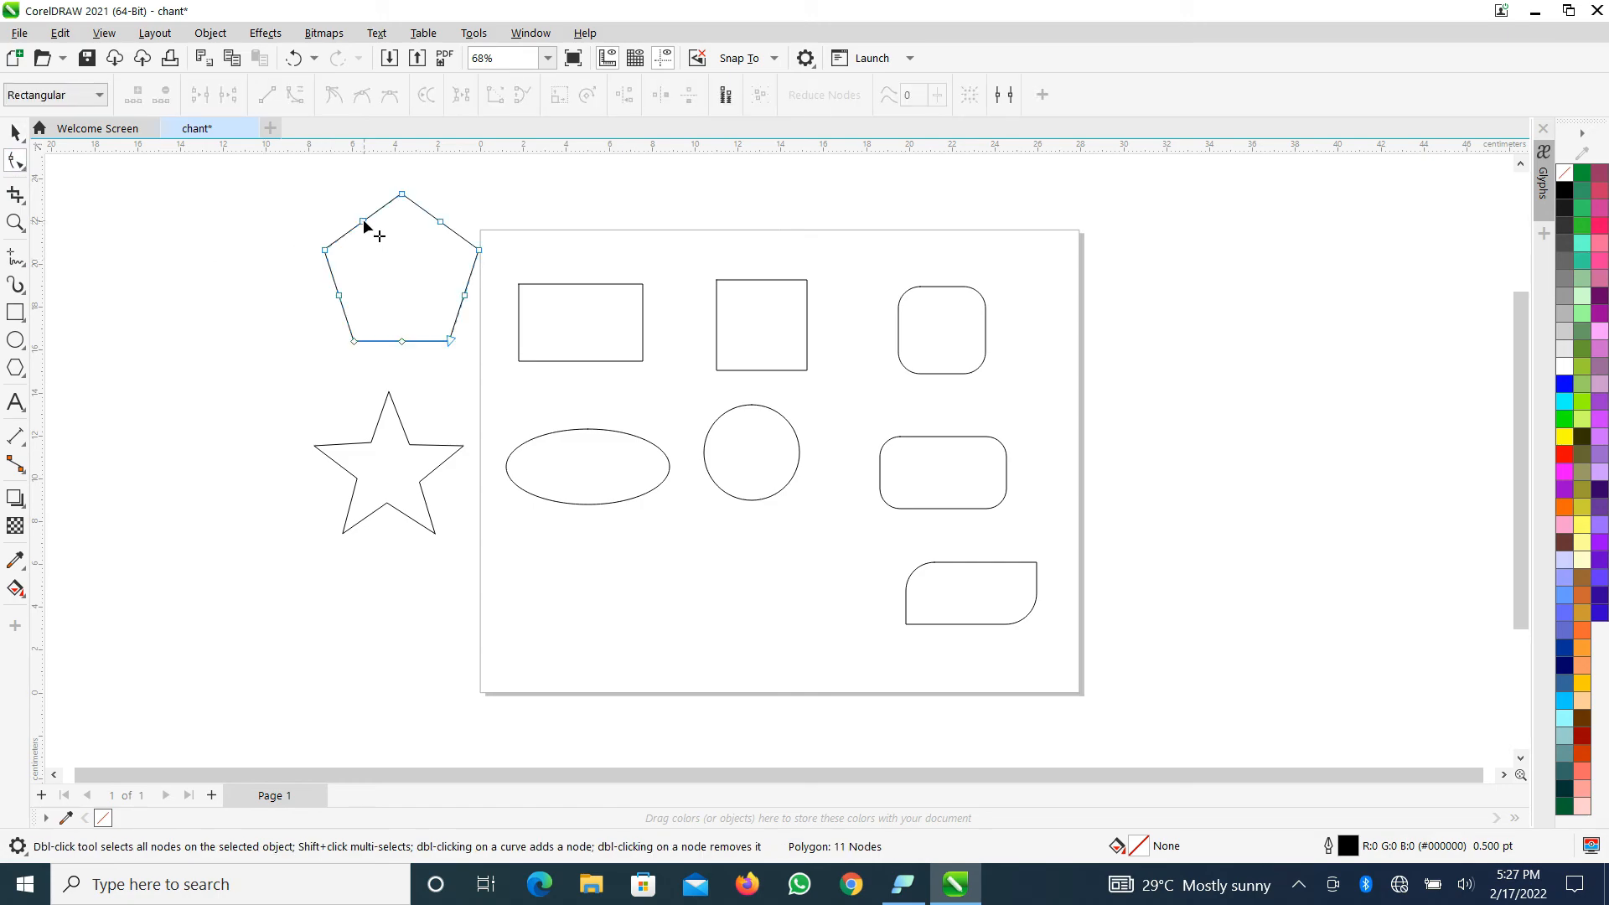
{"action": "left_click_drag", "start_coordinate": [363, 223], "coordinate": [382, 246]}
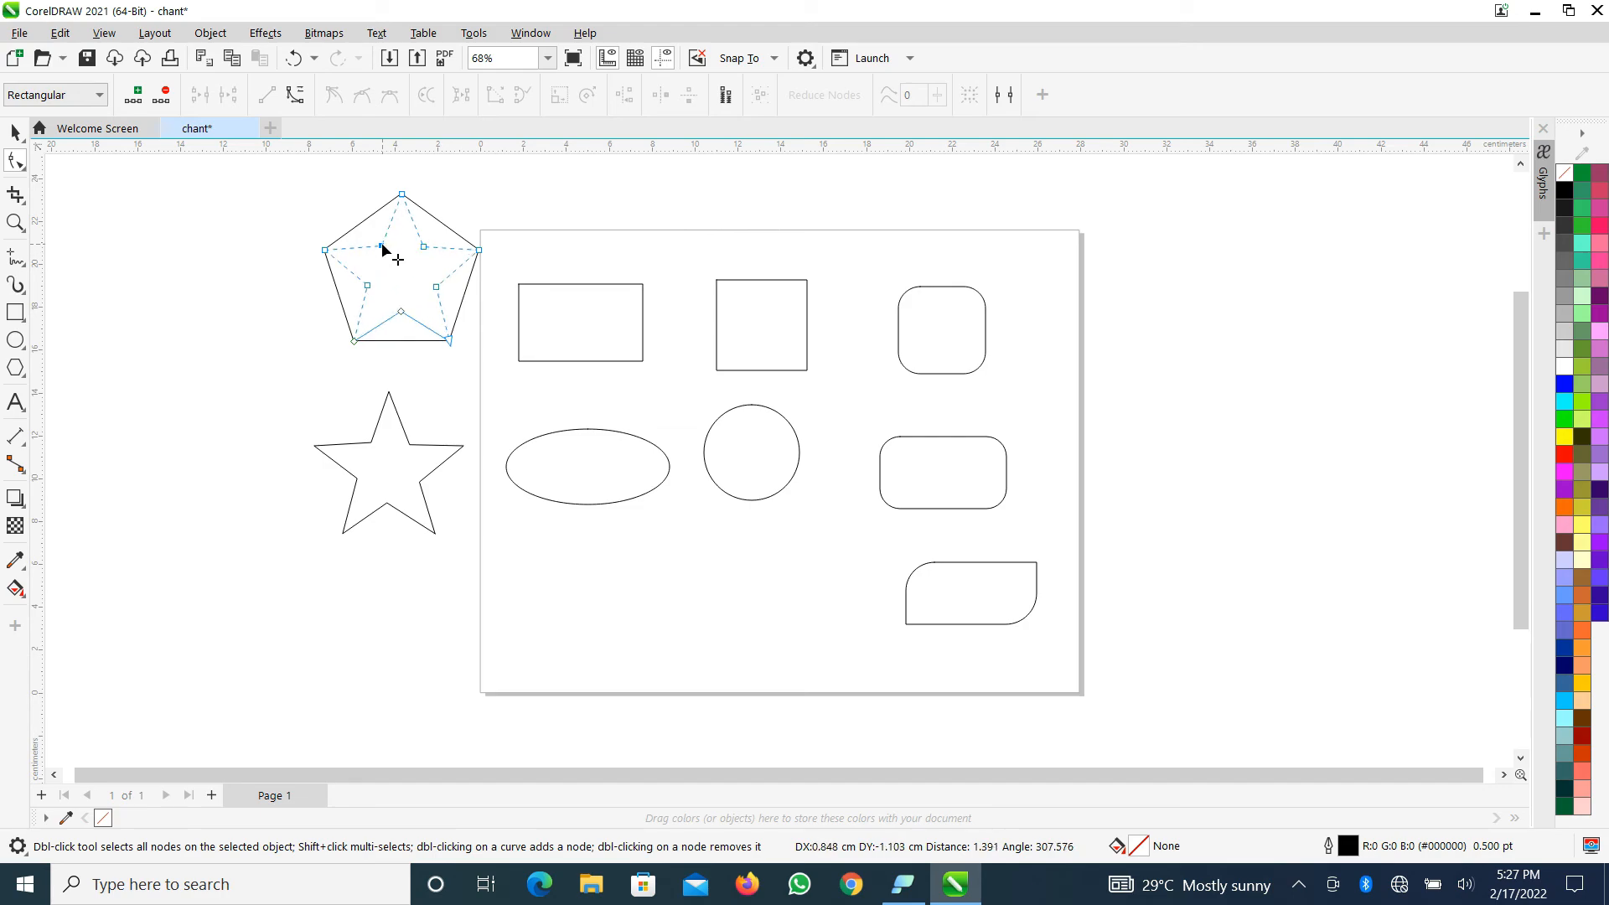
{"action": "left_click_drag", "start_coordinate": [382, 244], "coordinate": [383, 249]}
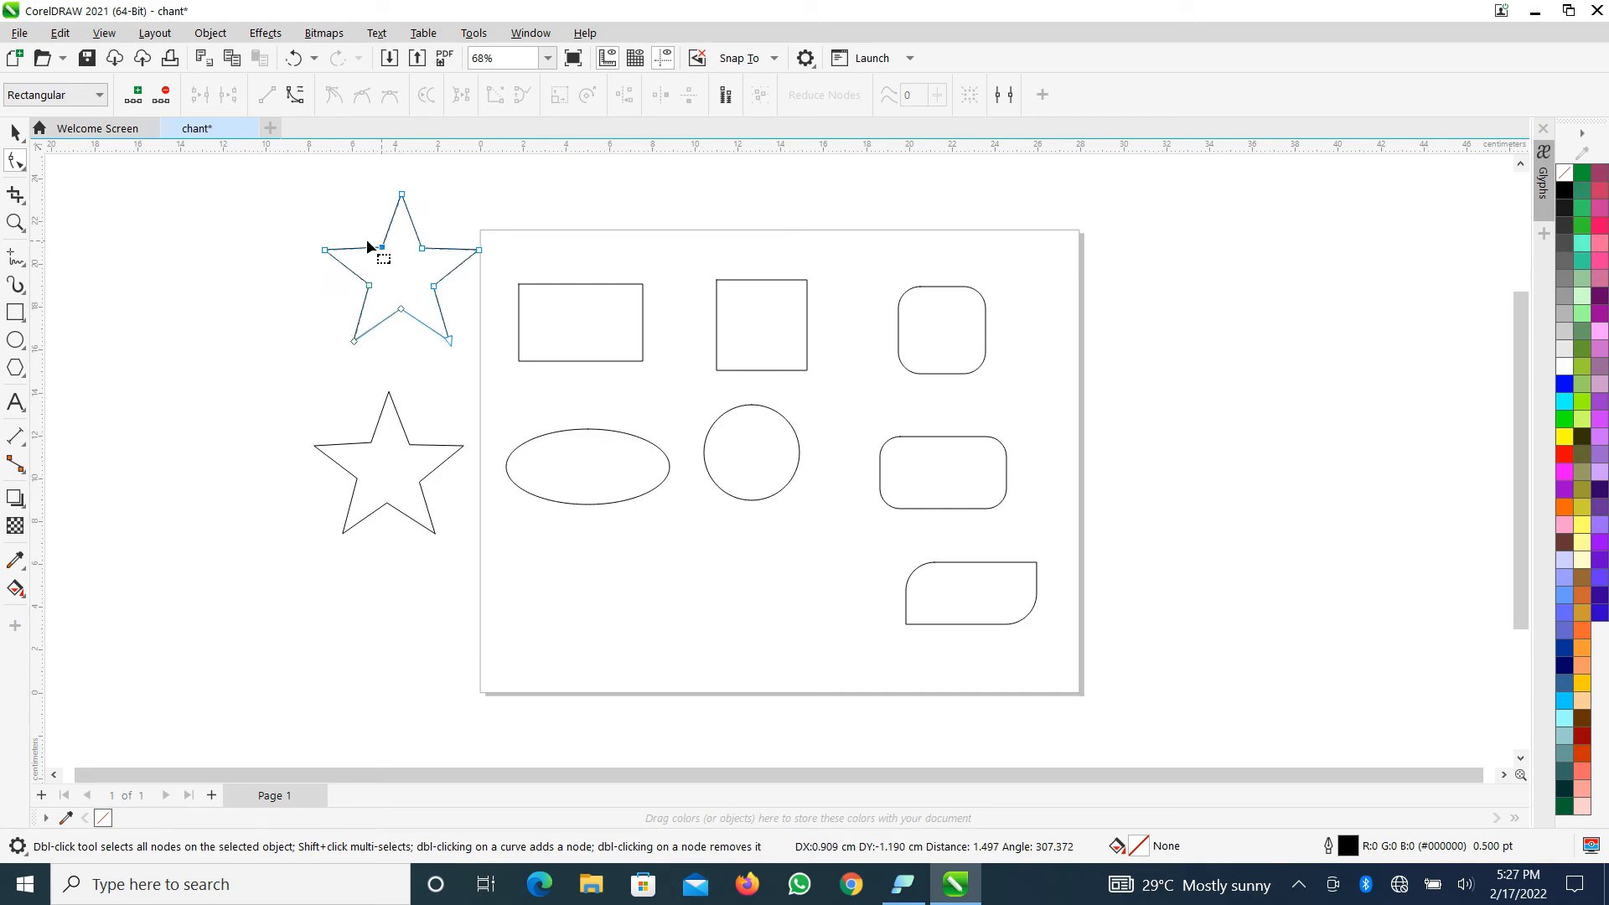
- Undo the node reshaping of the upper star to restore the plain pentagon
{"action": "left_click", "coordinate": [25, 132]}
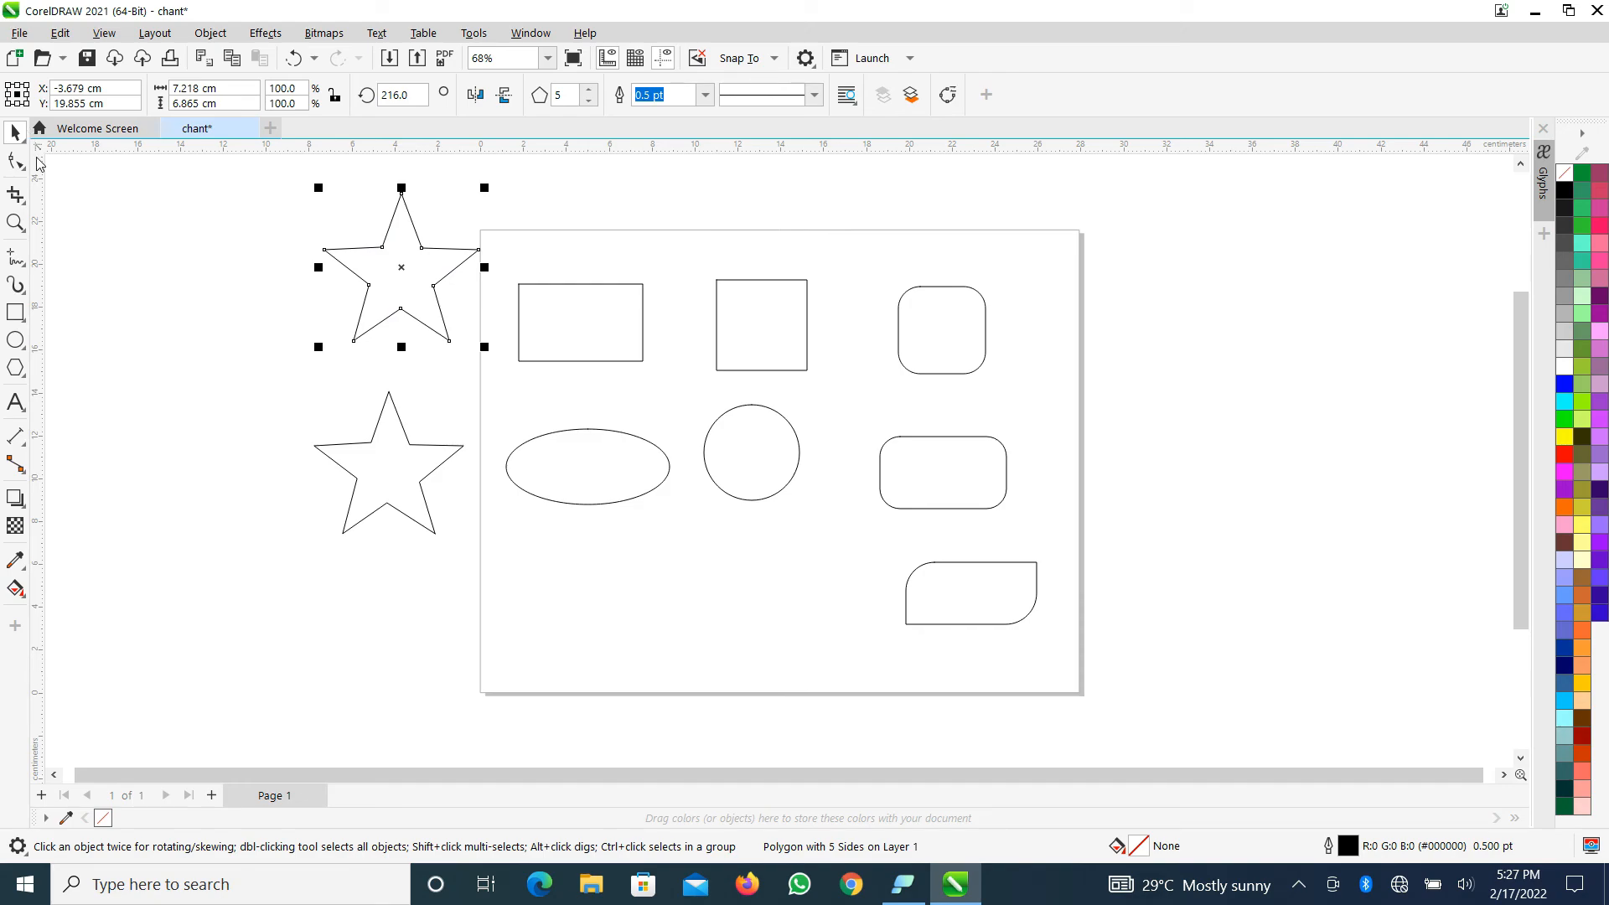
{"action": "left_click", "coordinate": [115, 209]}
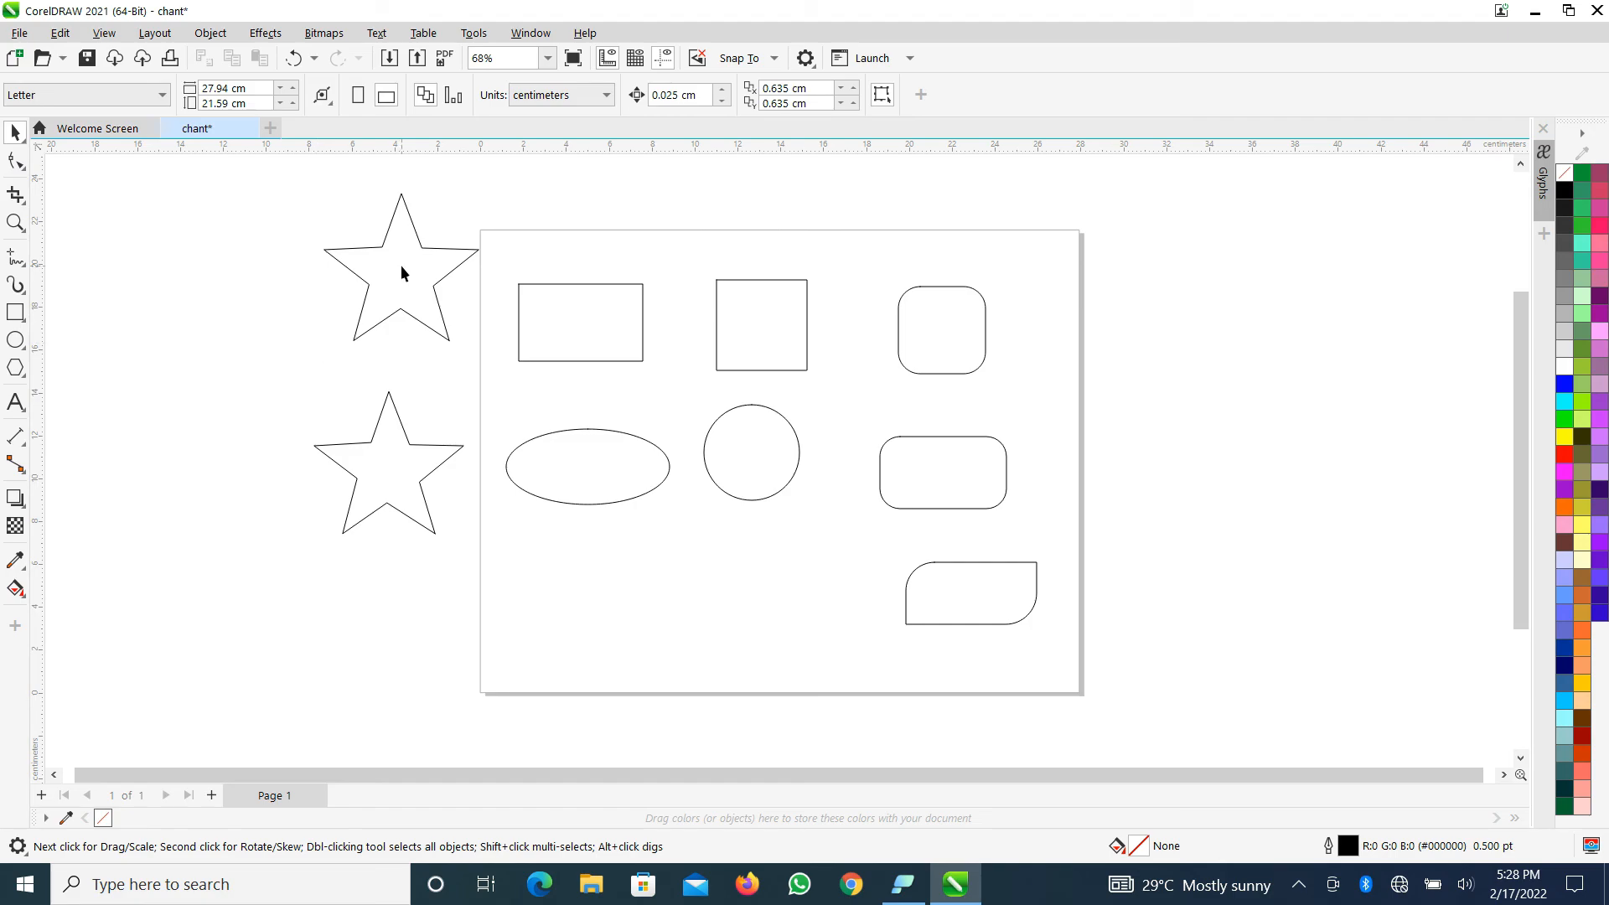
{"action": "key", "text": "ctrl+z"}
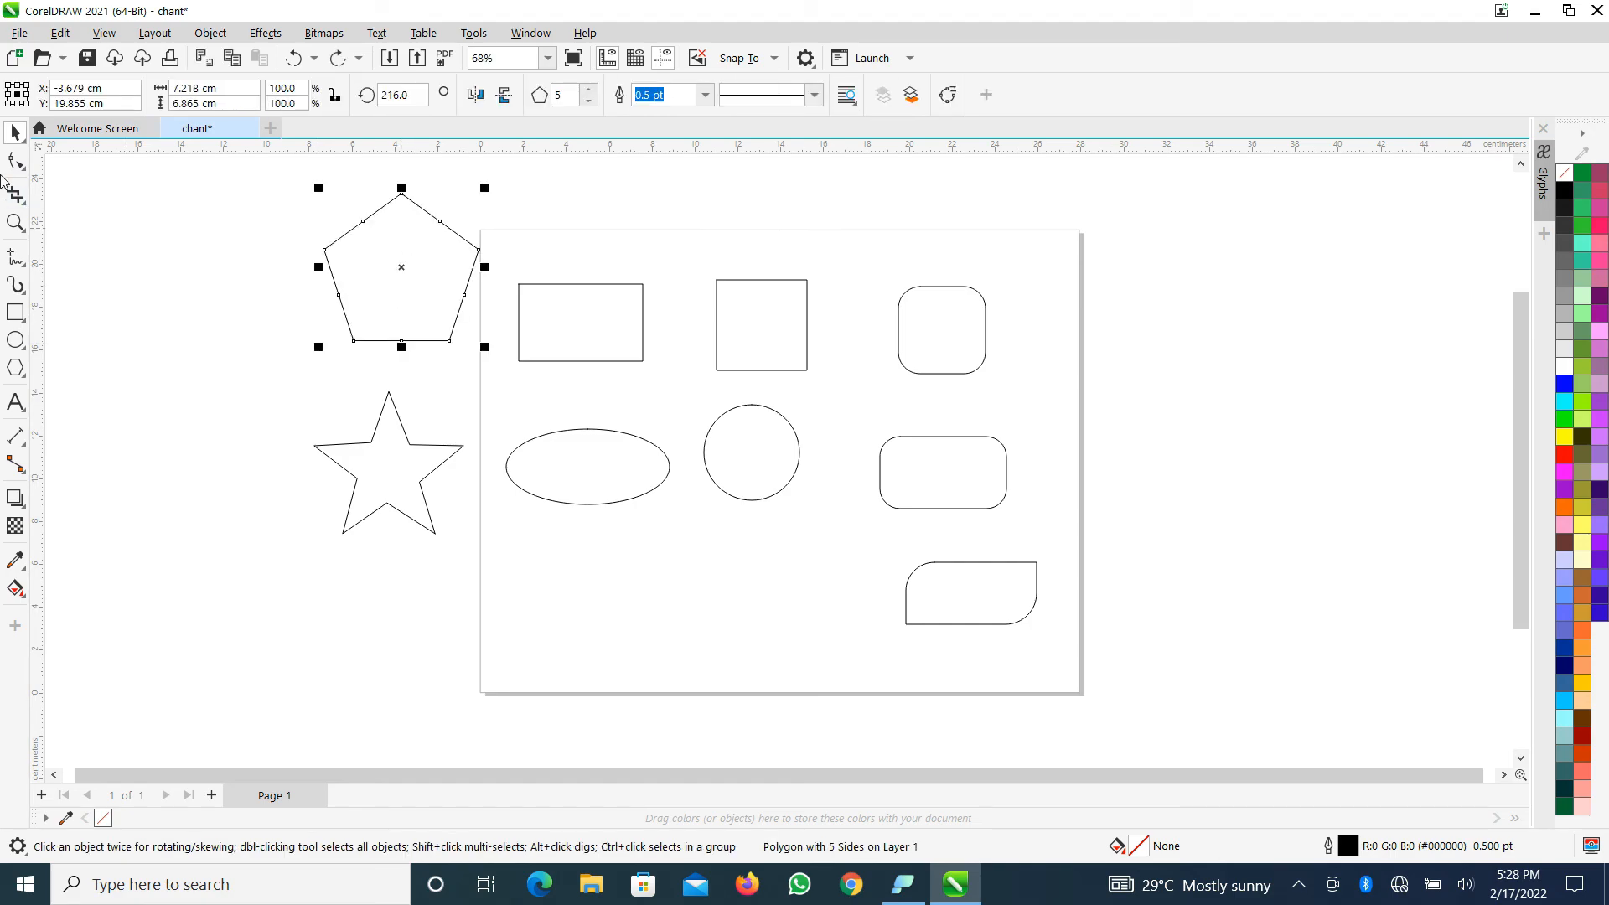
{"action": "left_click", "coordinate": [68, 184]}
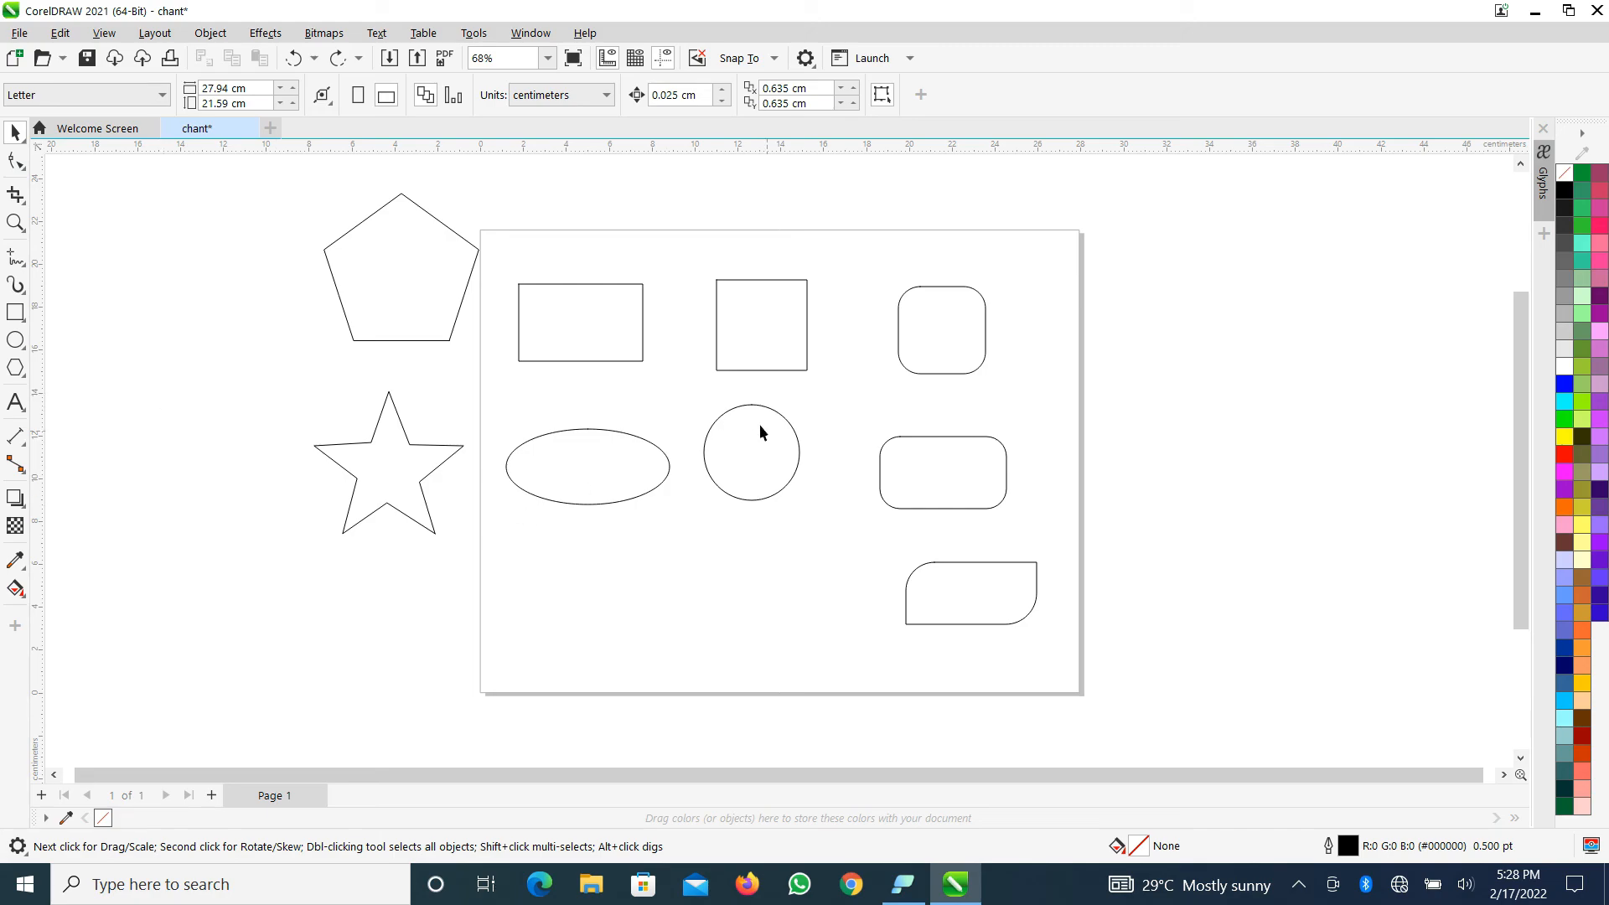
- Turn the circle below the square into an open arc
{"action": "left_click", "coordinate": [782, 456]}
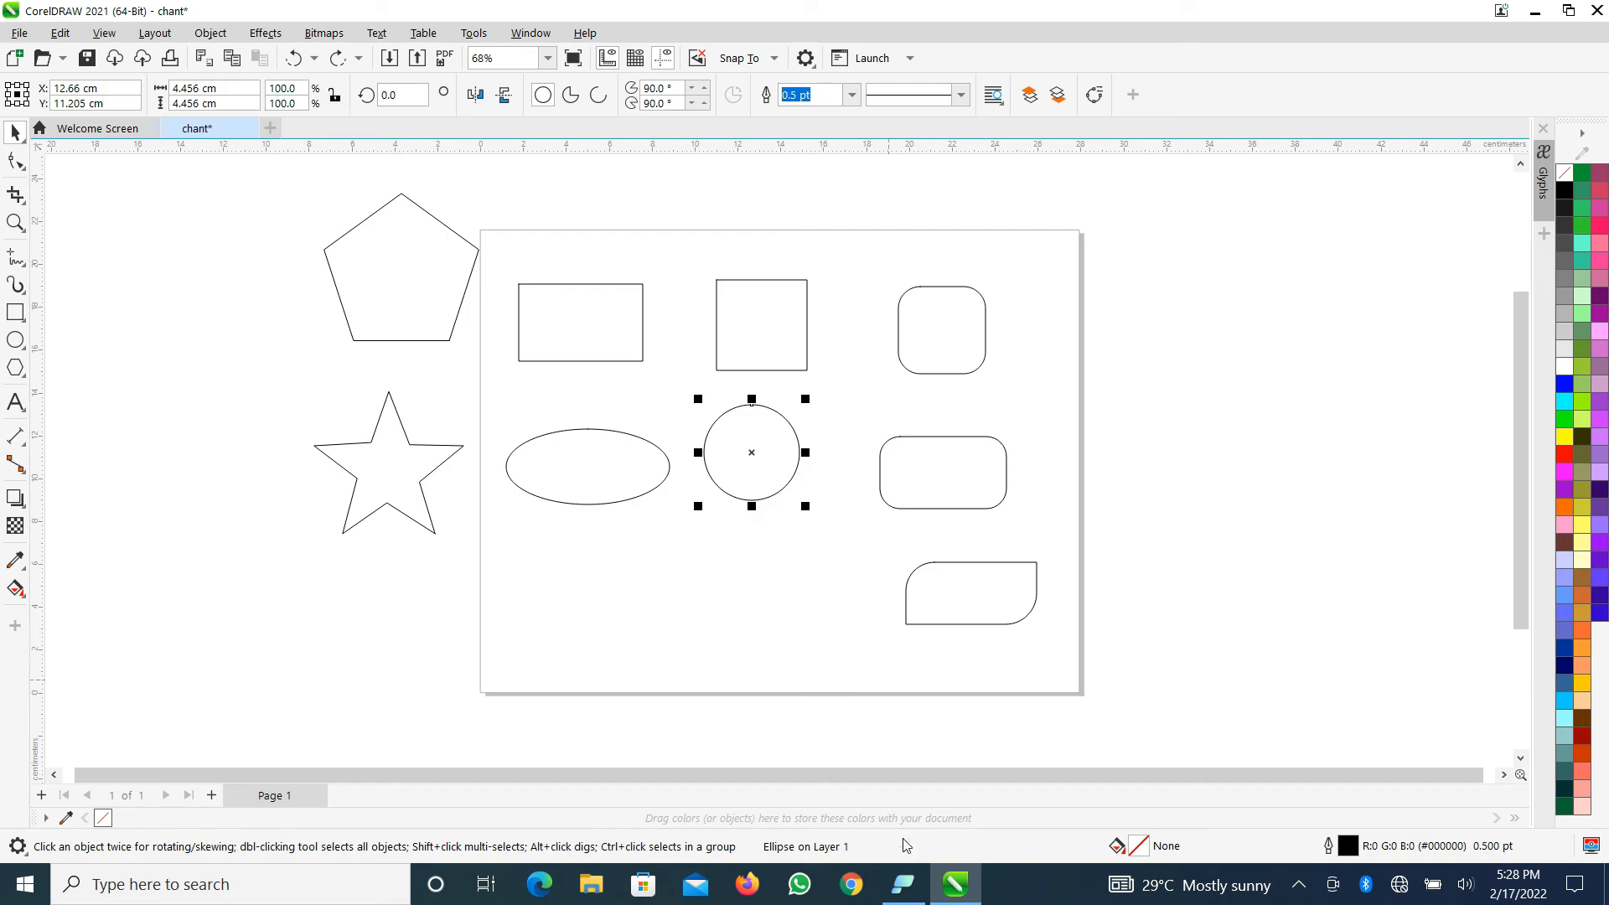
{"action": "left_click", "coordinate": [902, 884]}
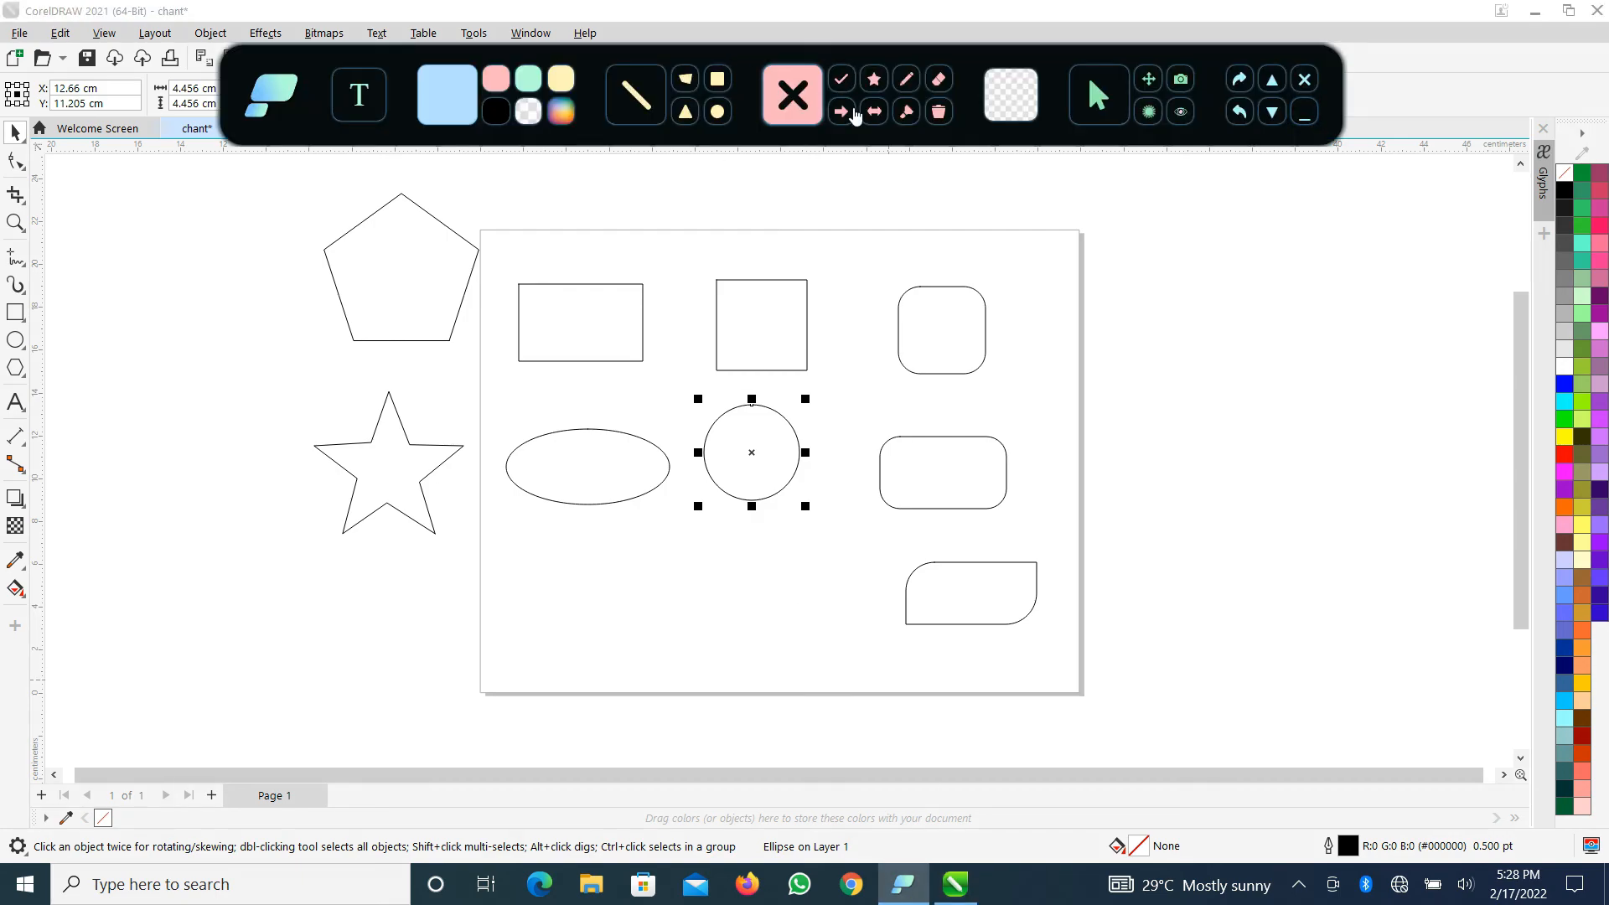
{"action": "left_click", "coordinate": [1304, 113]}
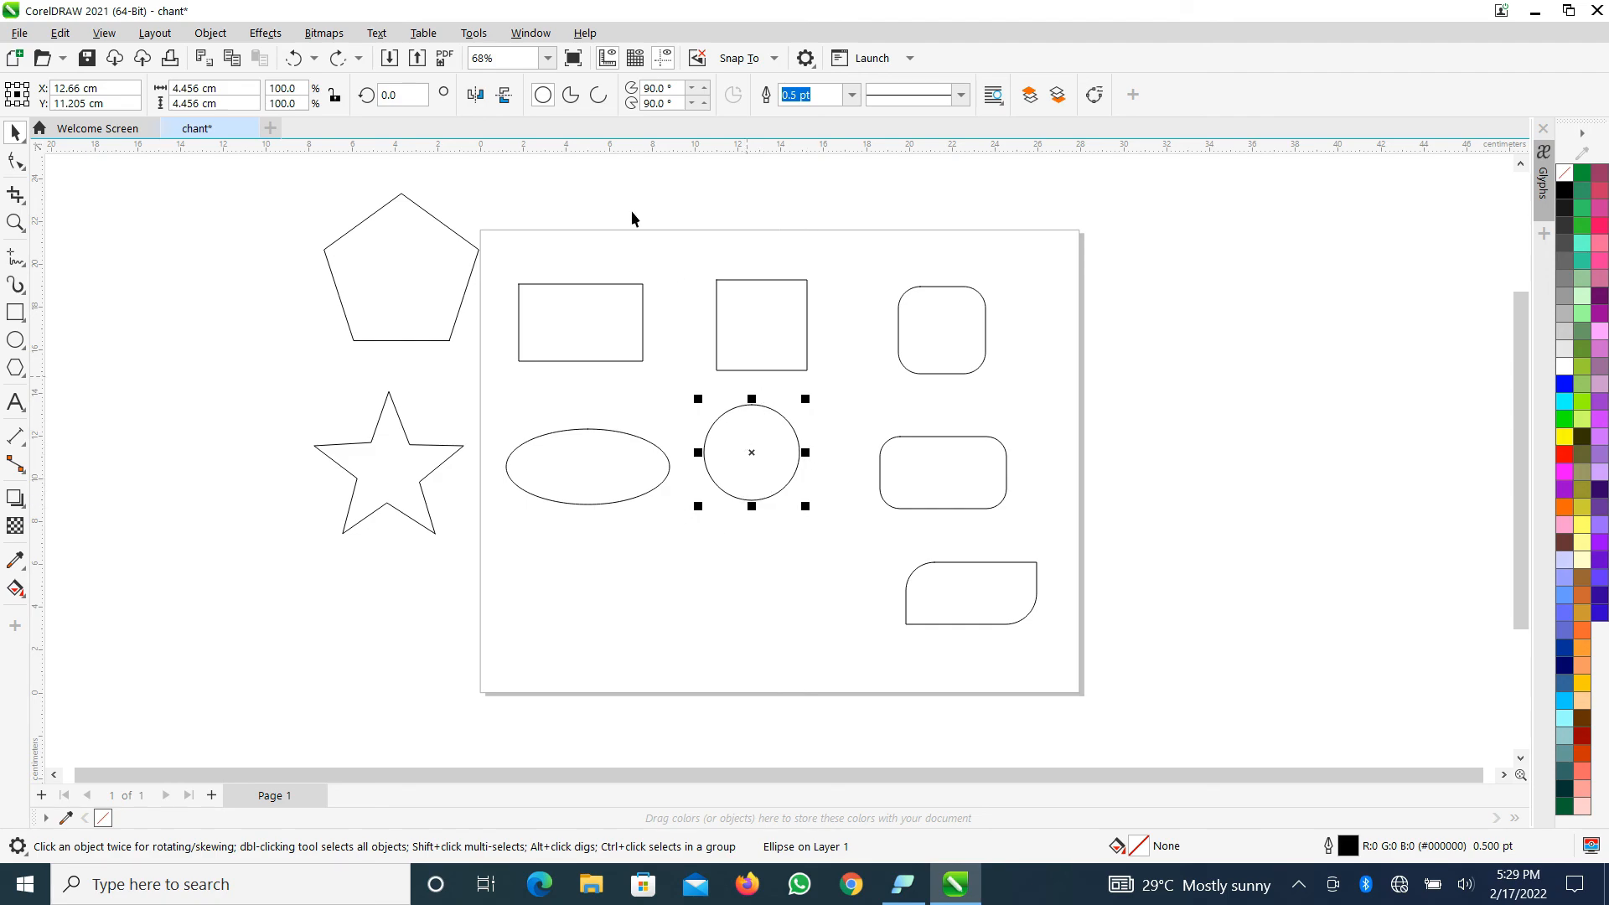
{"action": "left_click", "coordinate": [598, 95]}
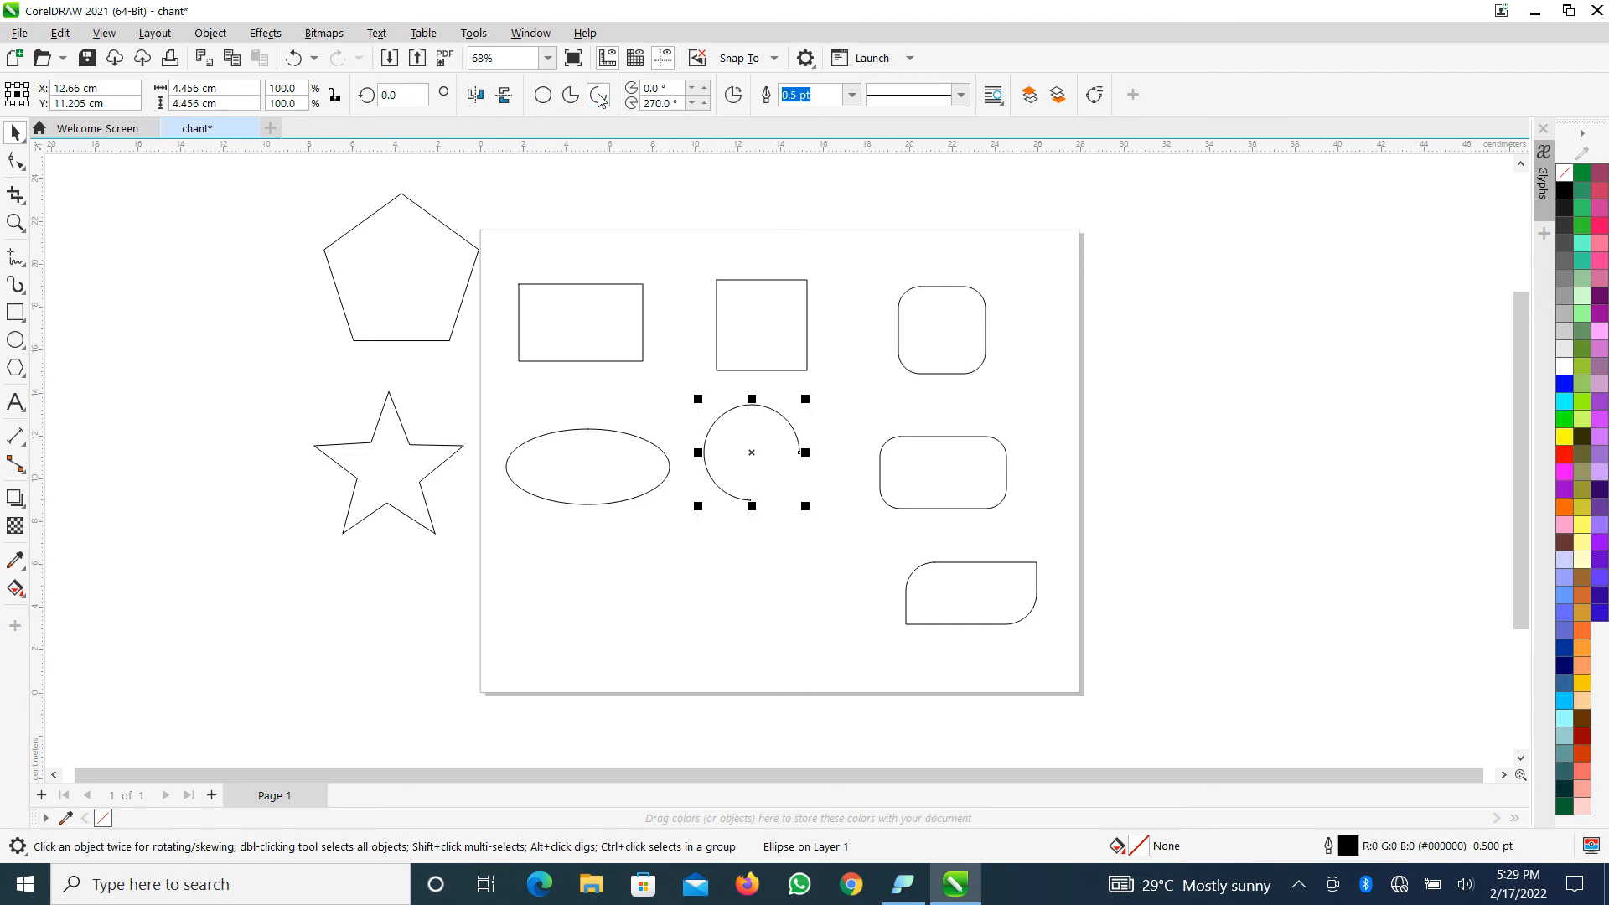
{"action": "left_click", "coordinate": [849, 494]}
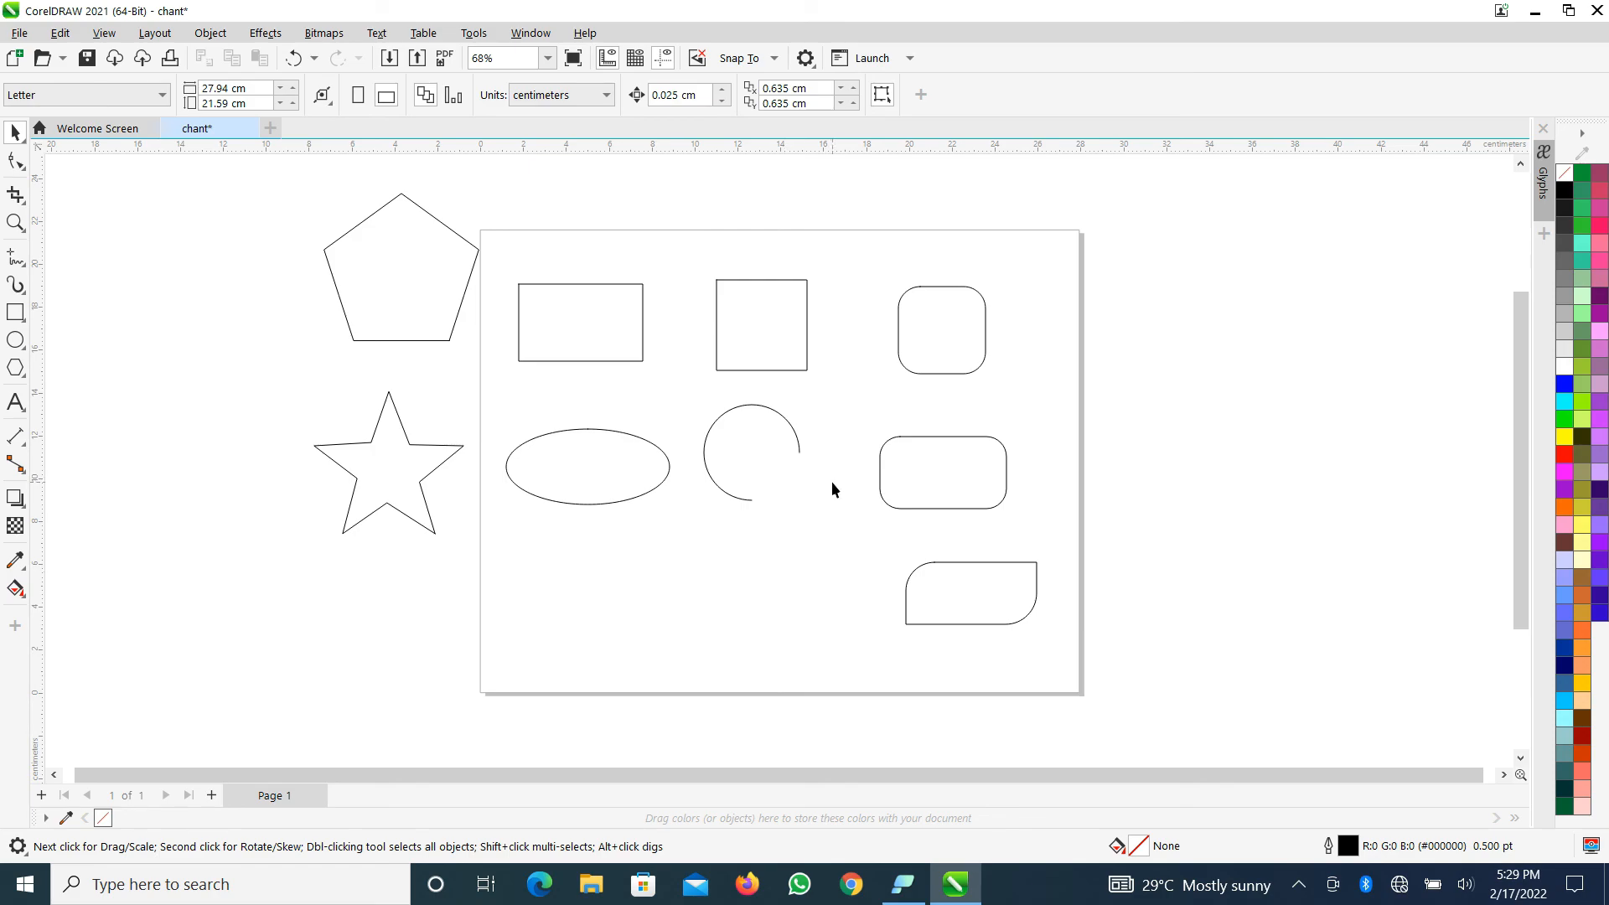
- Reshape the arc into a pie by moving its right end node to a start angle of about 352.5°
{"action": "left_click", "coordinate": [784, 444]}
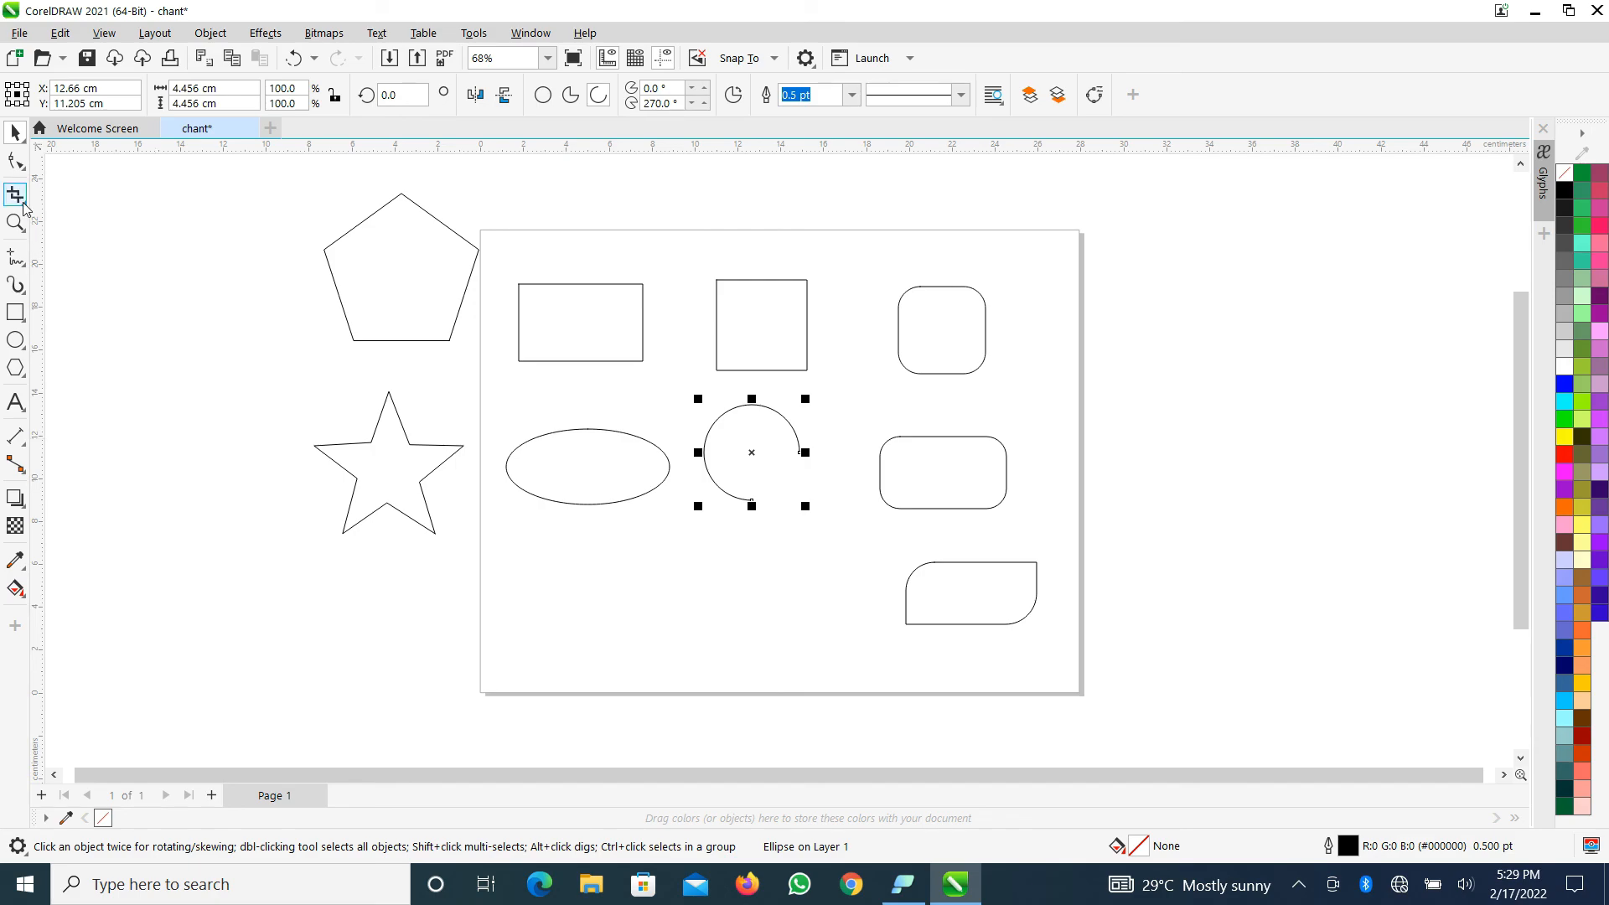
{"action": "left_click", "coordinate": [15, 161]}
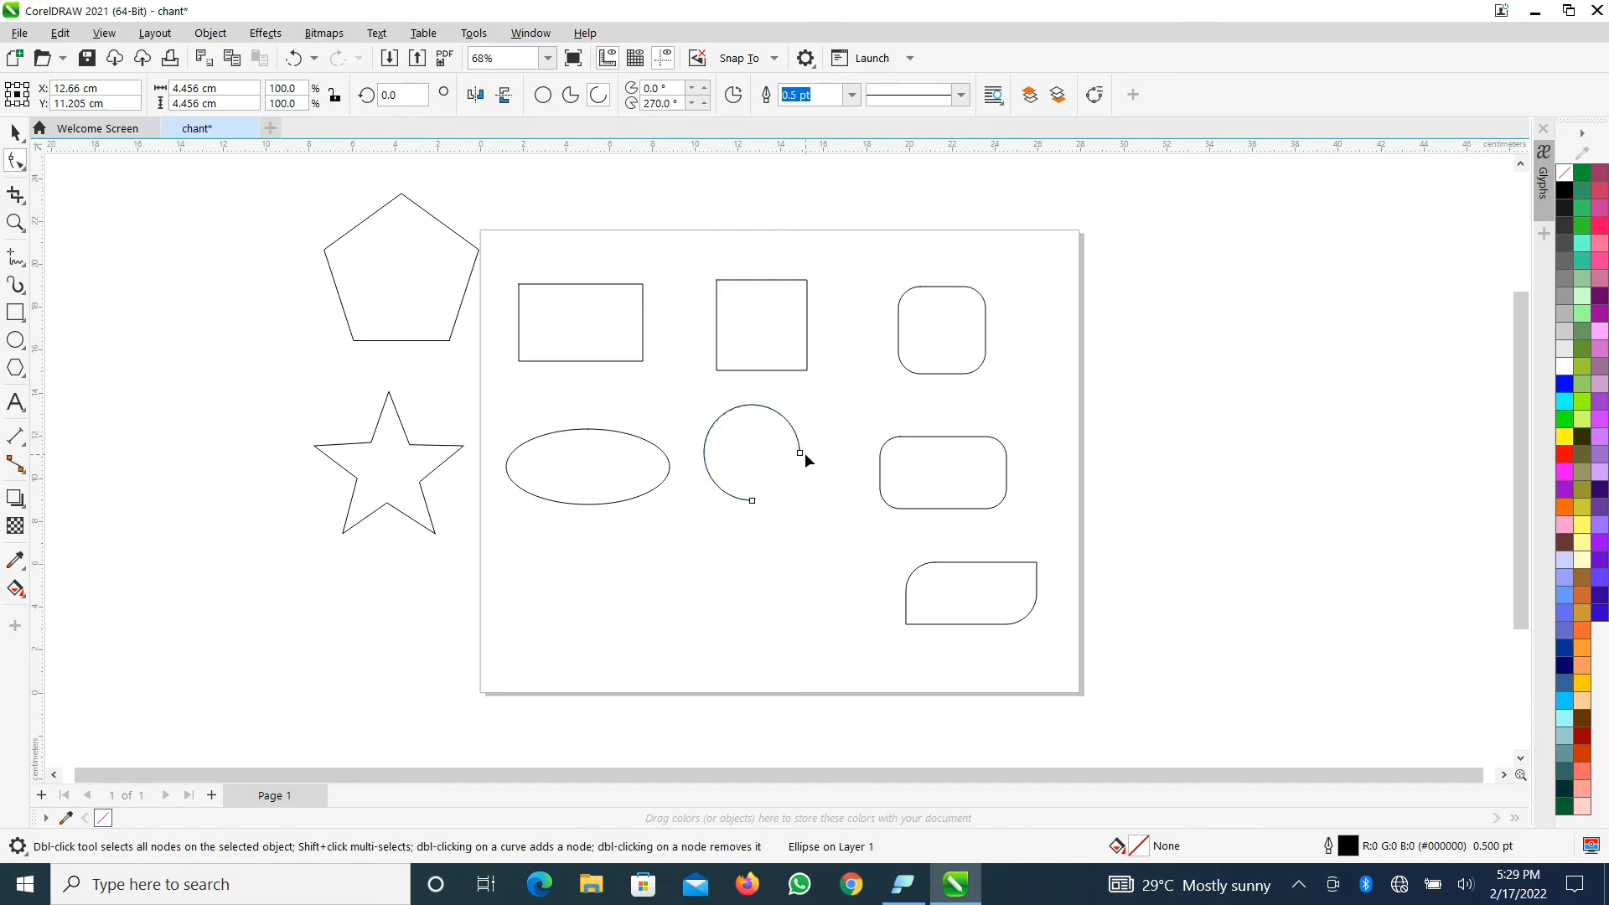
{"action": "left_click_drag", "start_coordinate": [800, 453], "coordinate": [797, 430]}
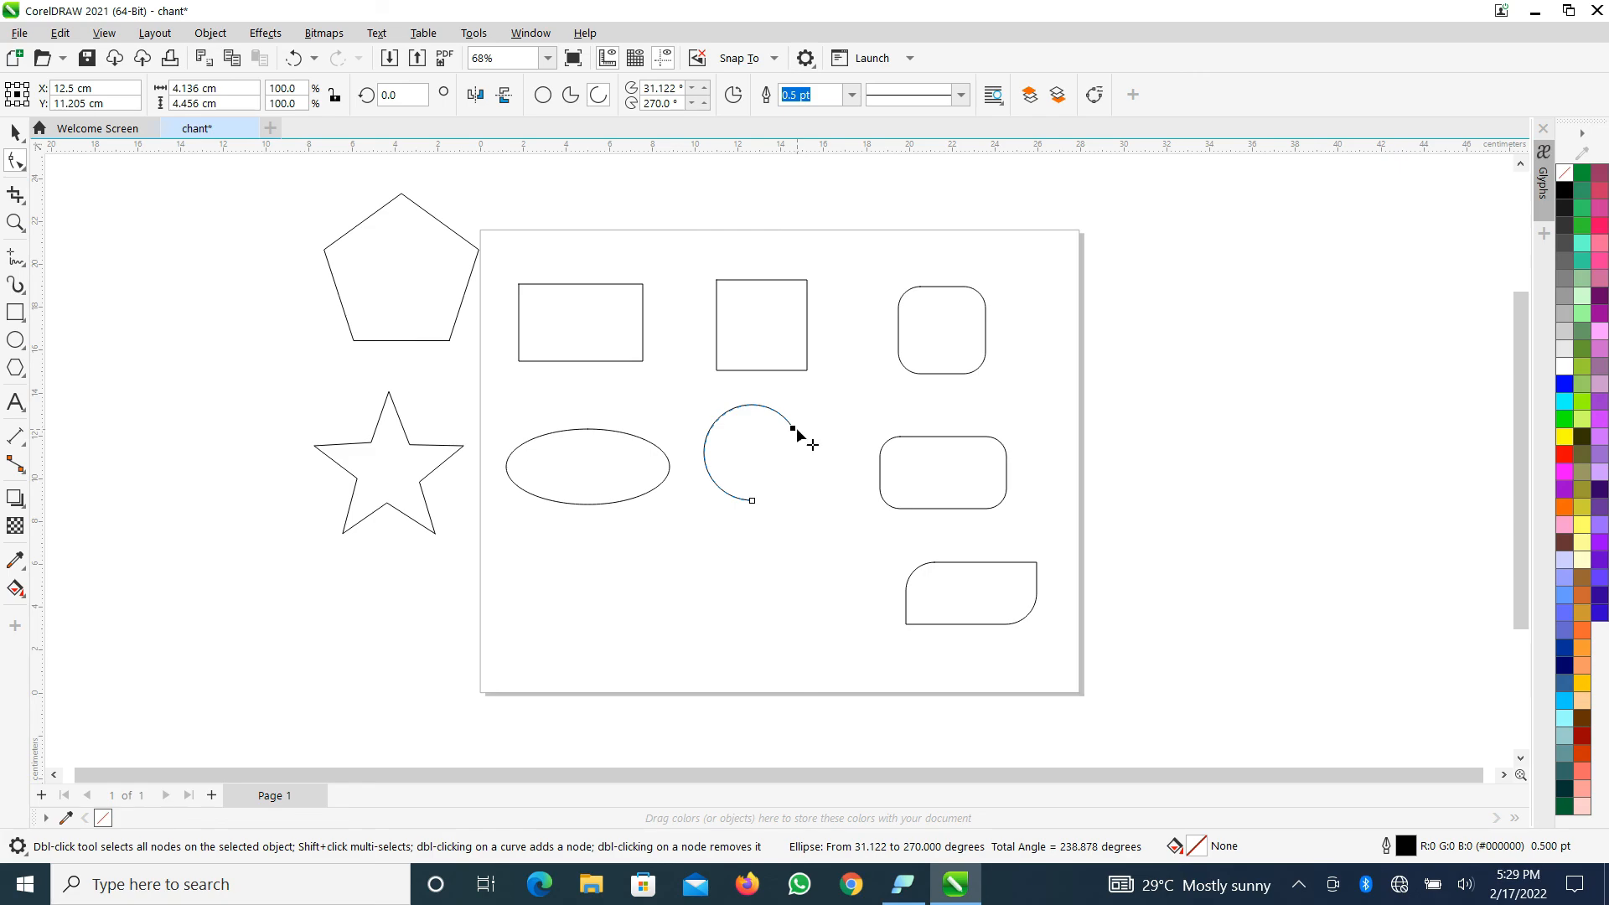
{"action": "mouse_move", "coordinate": [794, 434]}
{"action": "left_mouse_down"}
{"action": "mouse_move", "coordinate": [772, 415]}
{"action": "mouse_move", "coordinate": [722, 413]}
{"action": "mouse_move", "coordinate": [790, 435]}
{"action": "mouse_move", "coordinate": [800, 458]}
{"action": "left_mouse_up"}
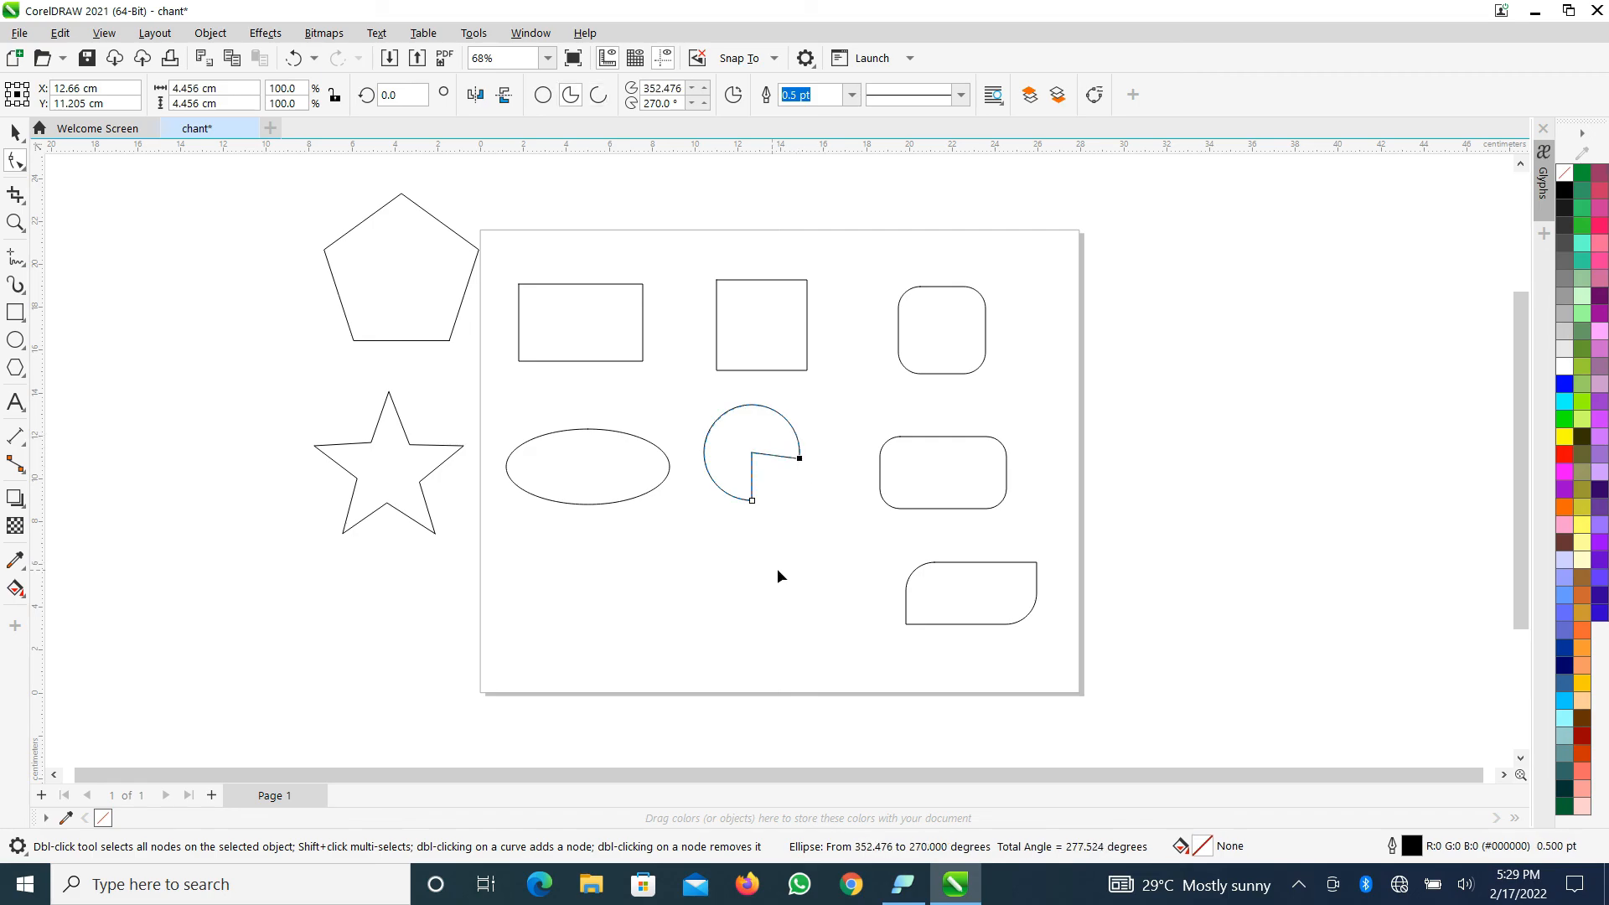
{"action": "left_click", "coordinate": [12, 346]}
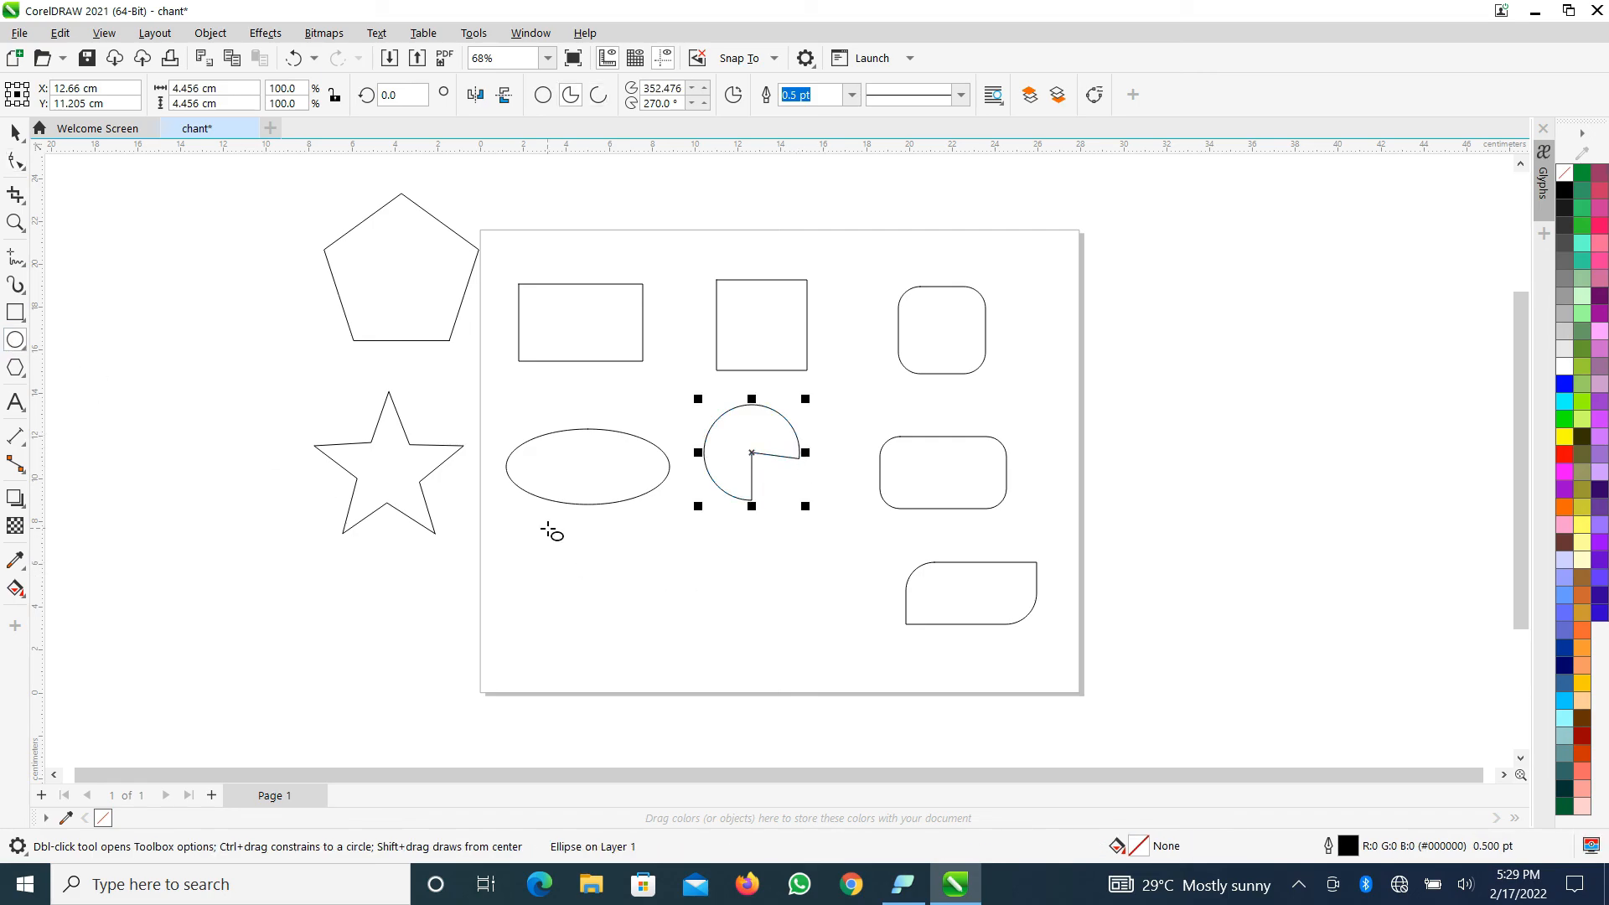
{"action": "left_click", "coordinate": [15, 131]}
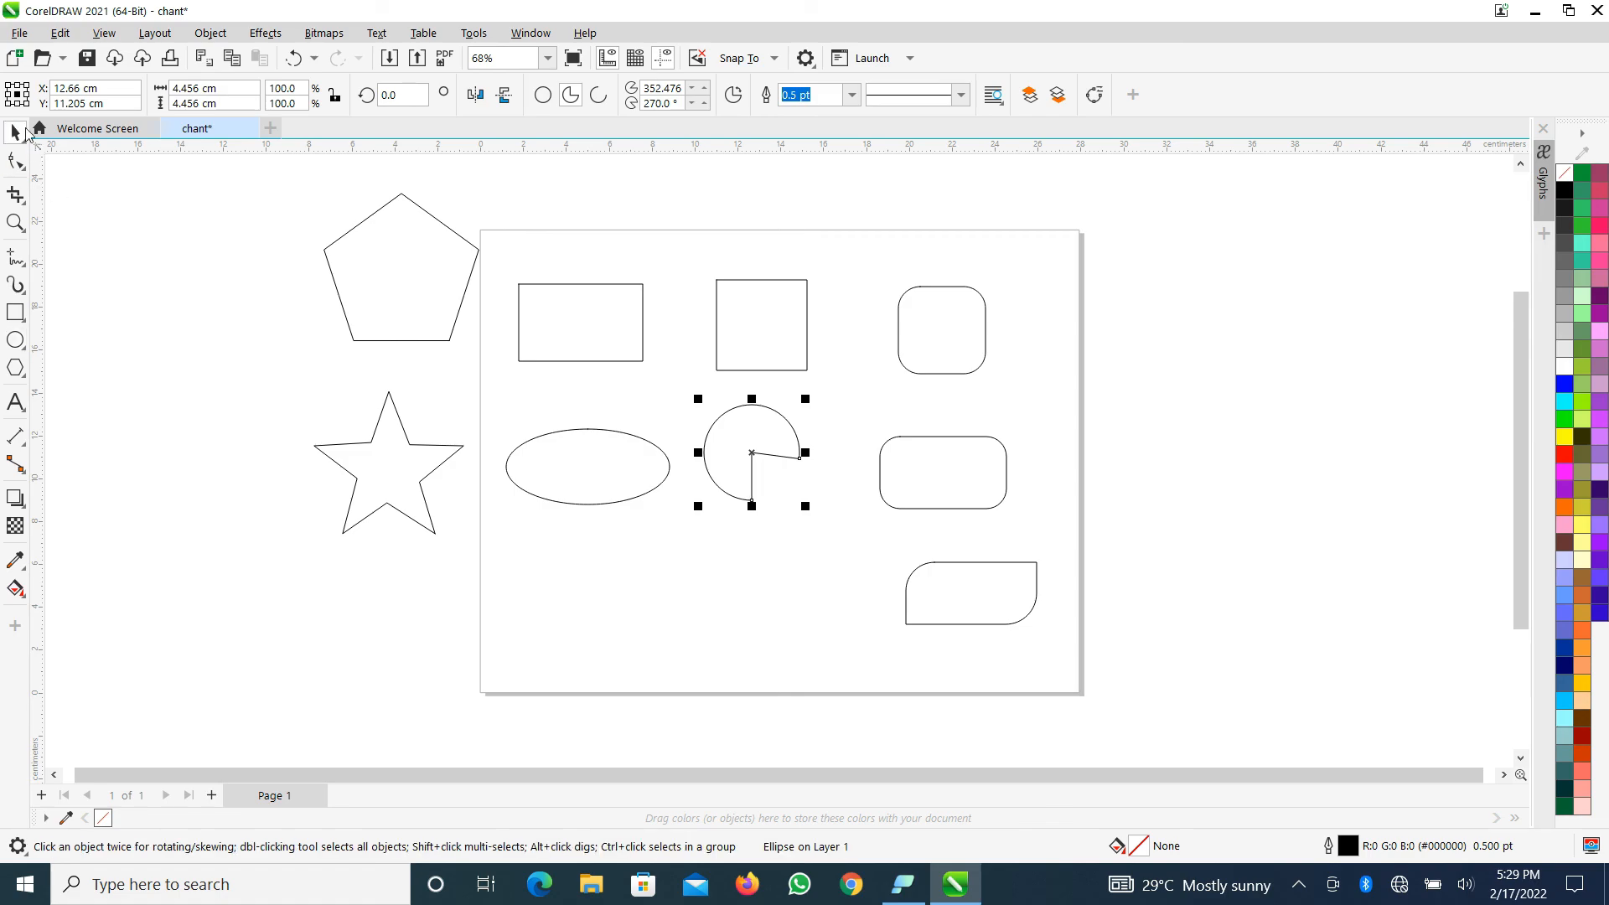
{"action": "left_click", "coordinate": [813, 578]}
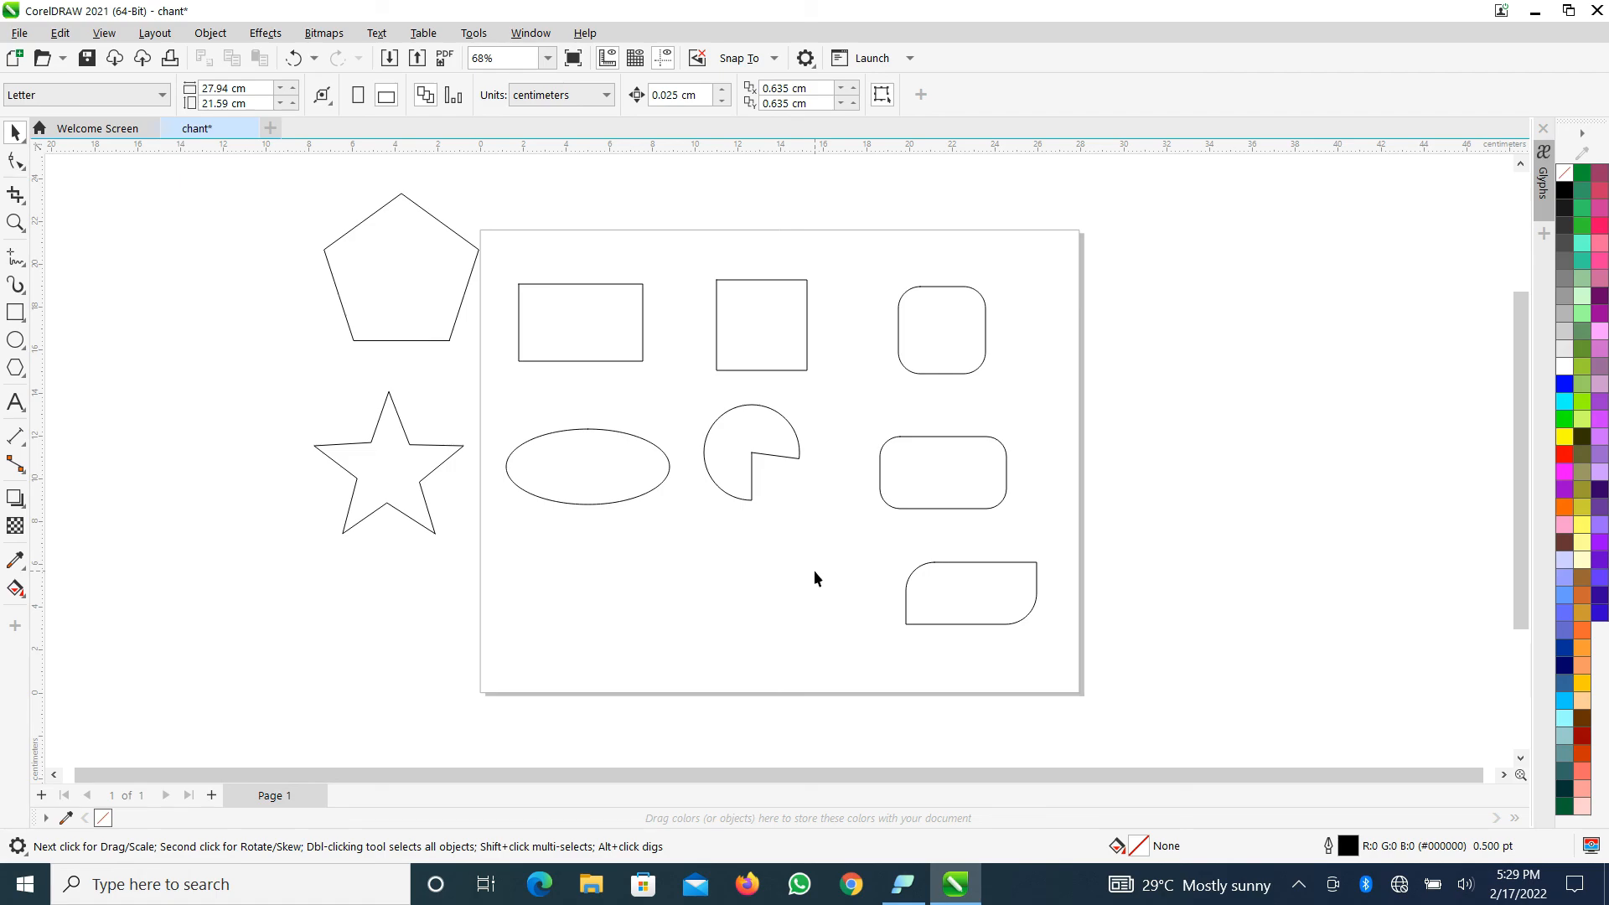
- Switch the pie shape below the square to an open arc and back to a pie
{"action": "left_click", "coordinate": [751, 457]}
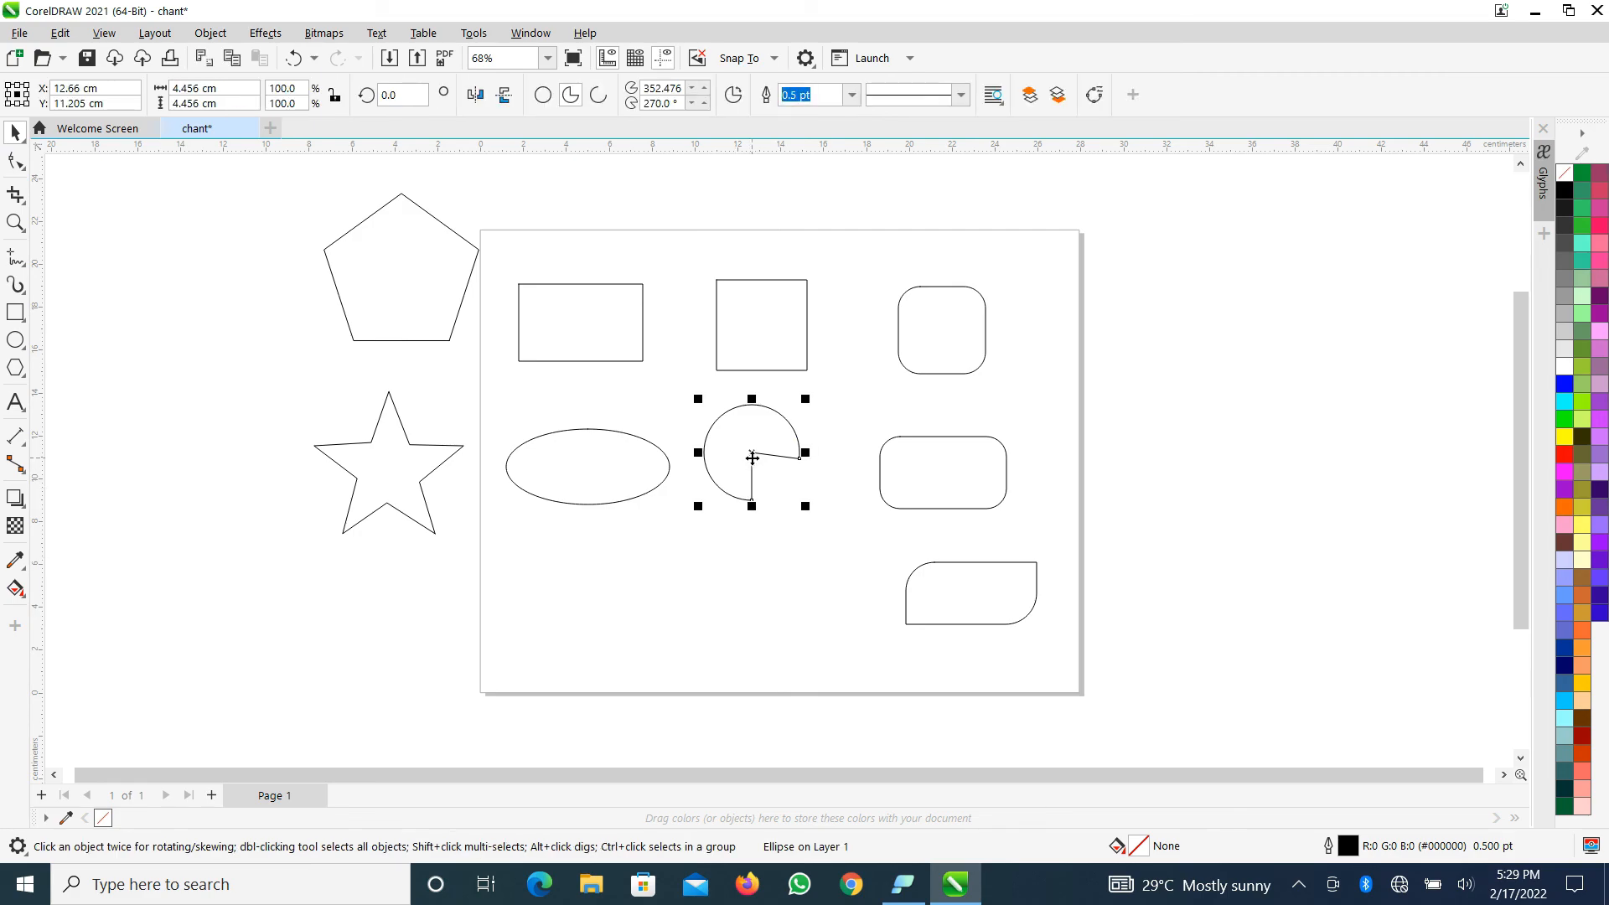
{"action": "left_click", "coordinate": [600, 96]}
{"action": "left_click", "coordinate": [843, 529]}
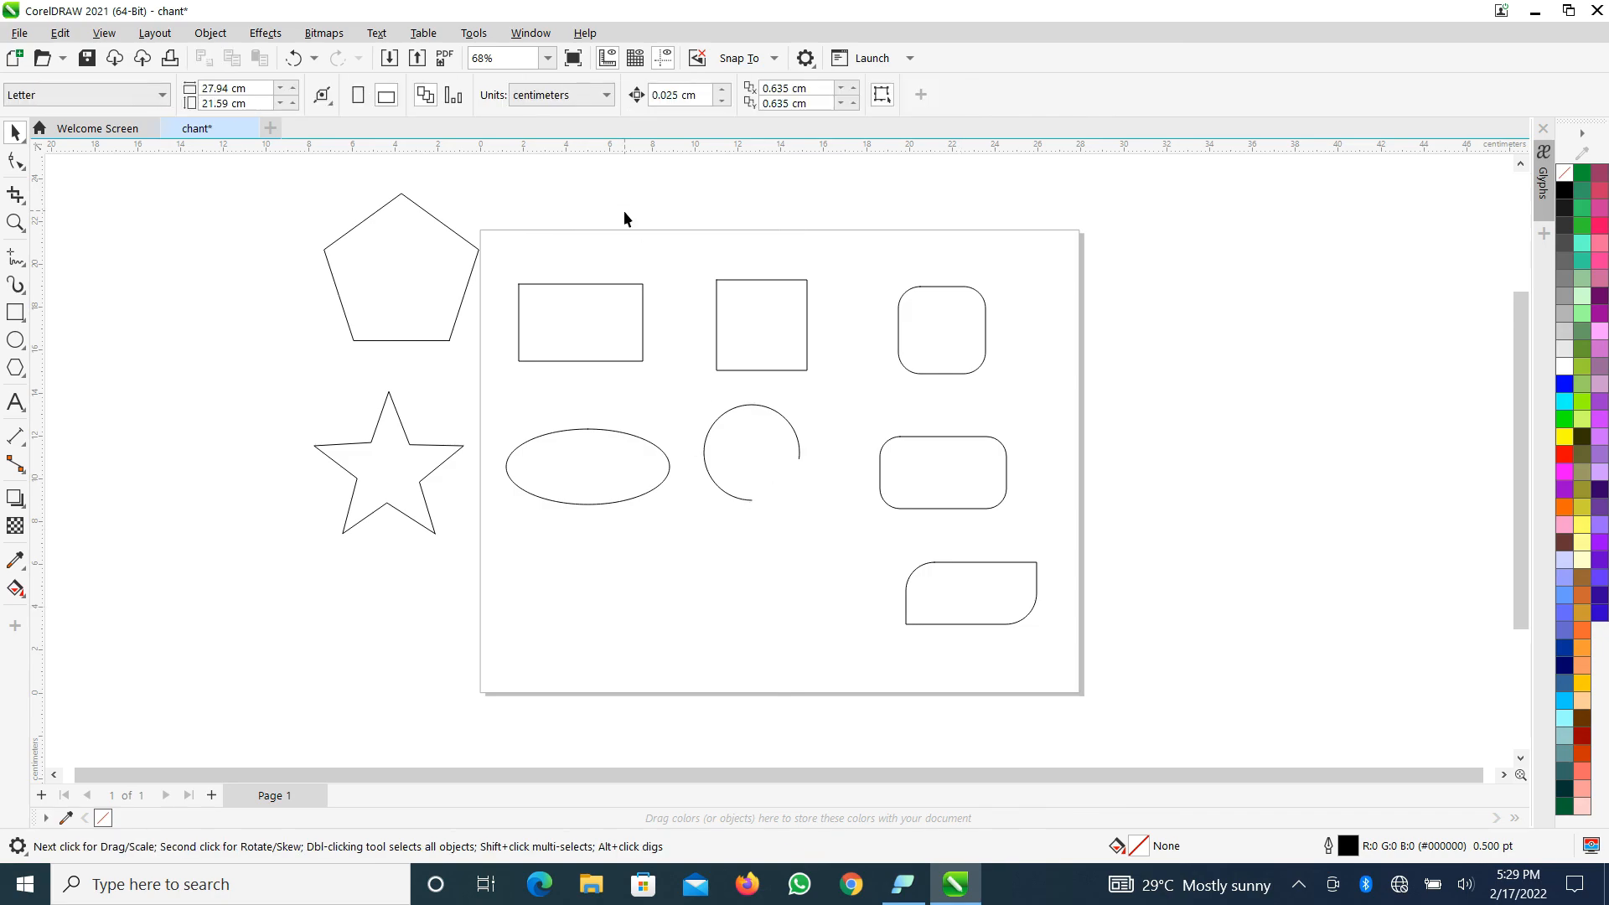
{"action": "left_click", "coordinate": [732, 419]}
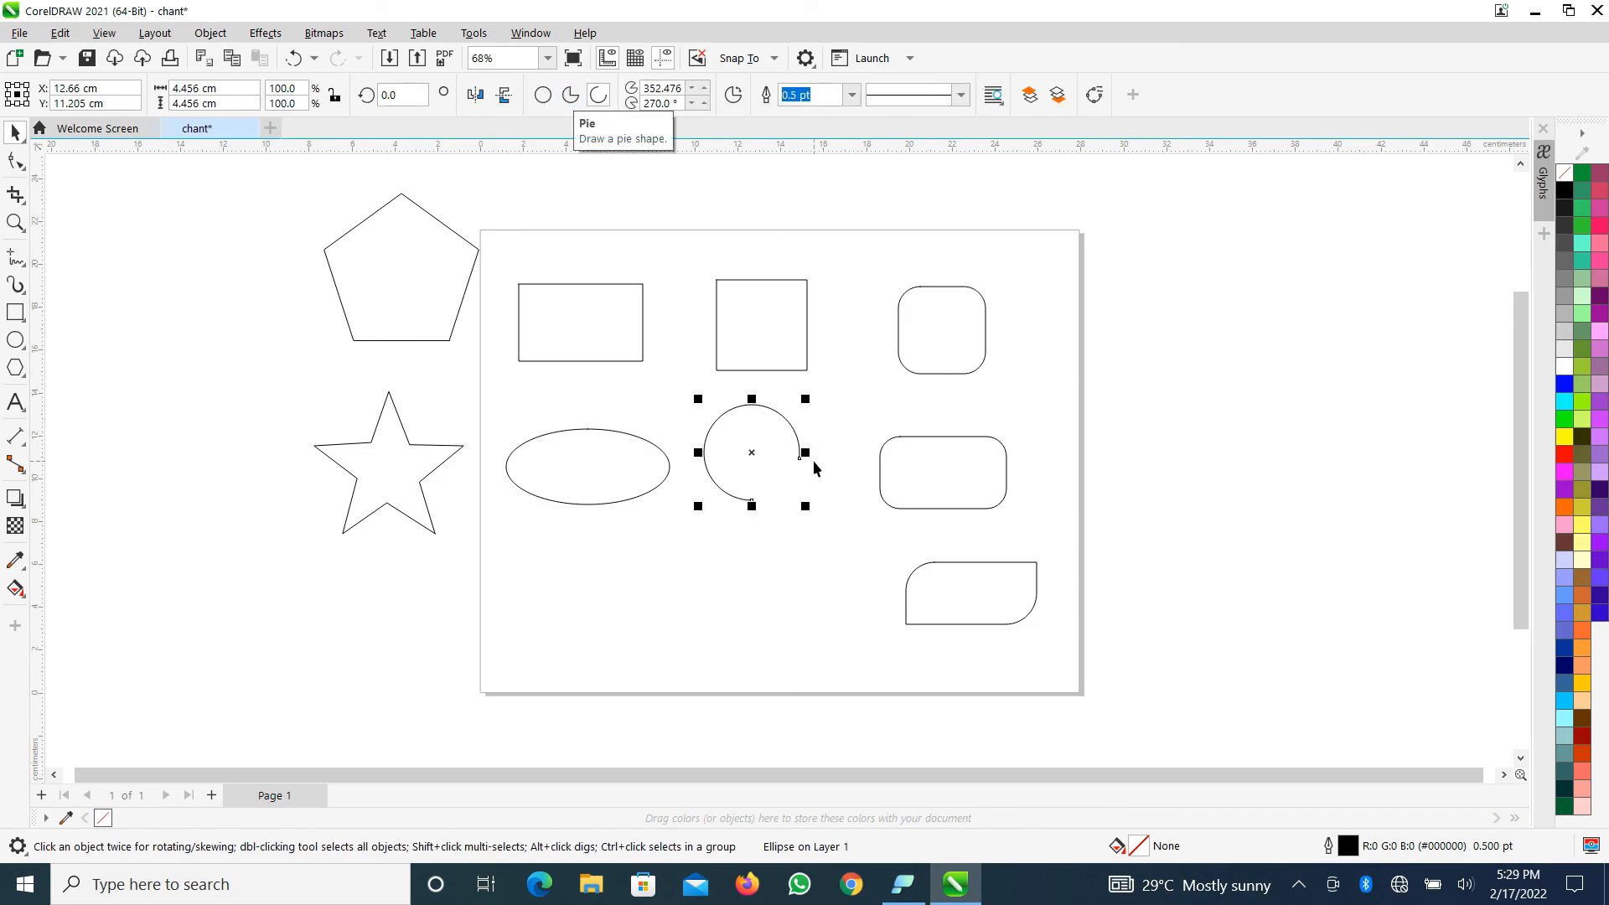
{"action": "left_click", "coordinate": [577, 99]}
{"action": "left_click", "coordinate": [841, 424]}
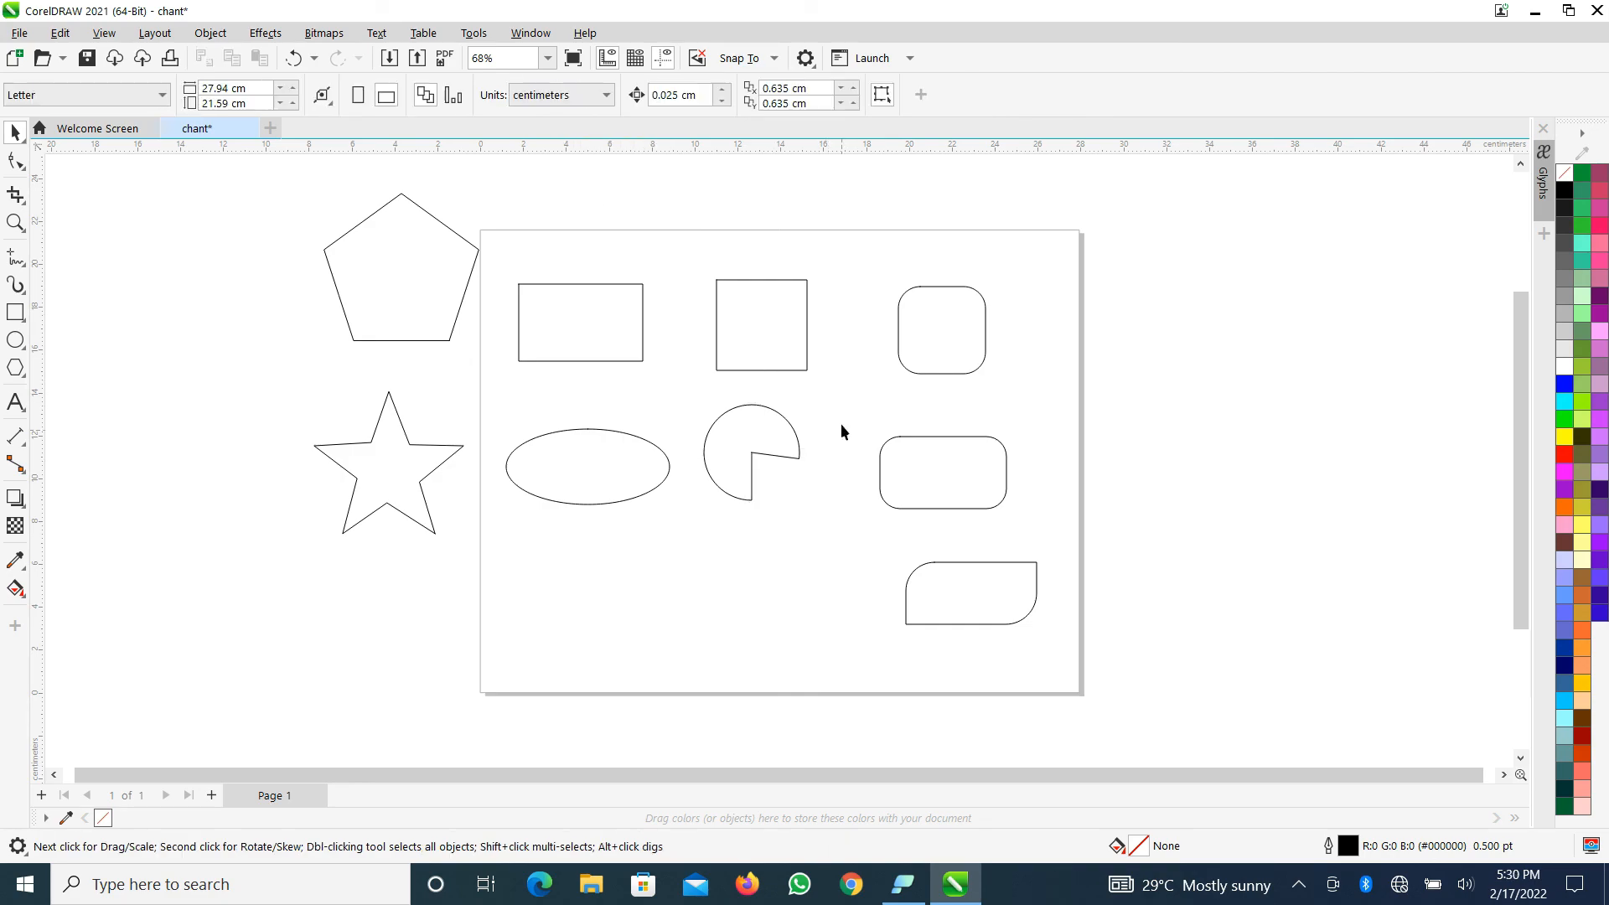
- Restore the pie to a full ellipse and convert it to an open arc
{"action": "left_click", "coordinate": [717, 440]}
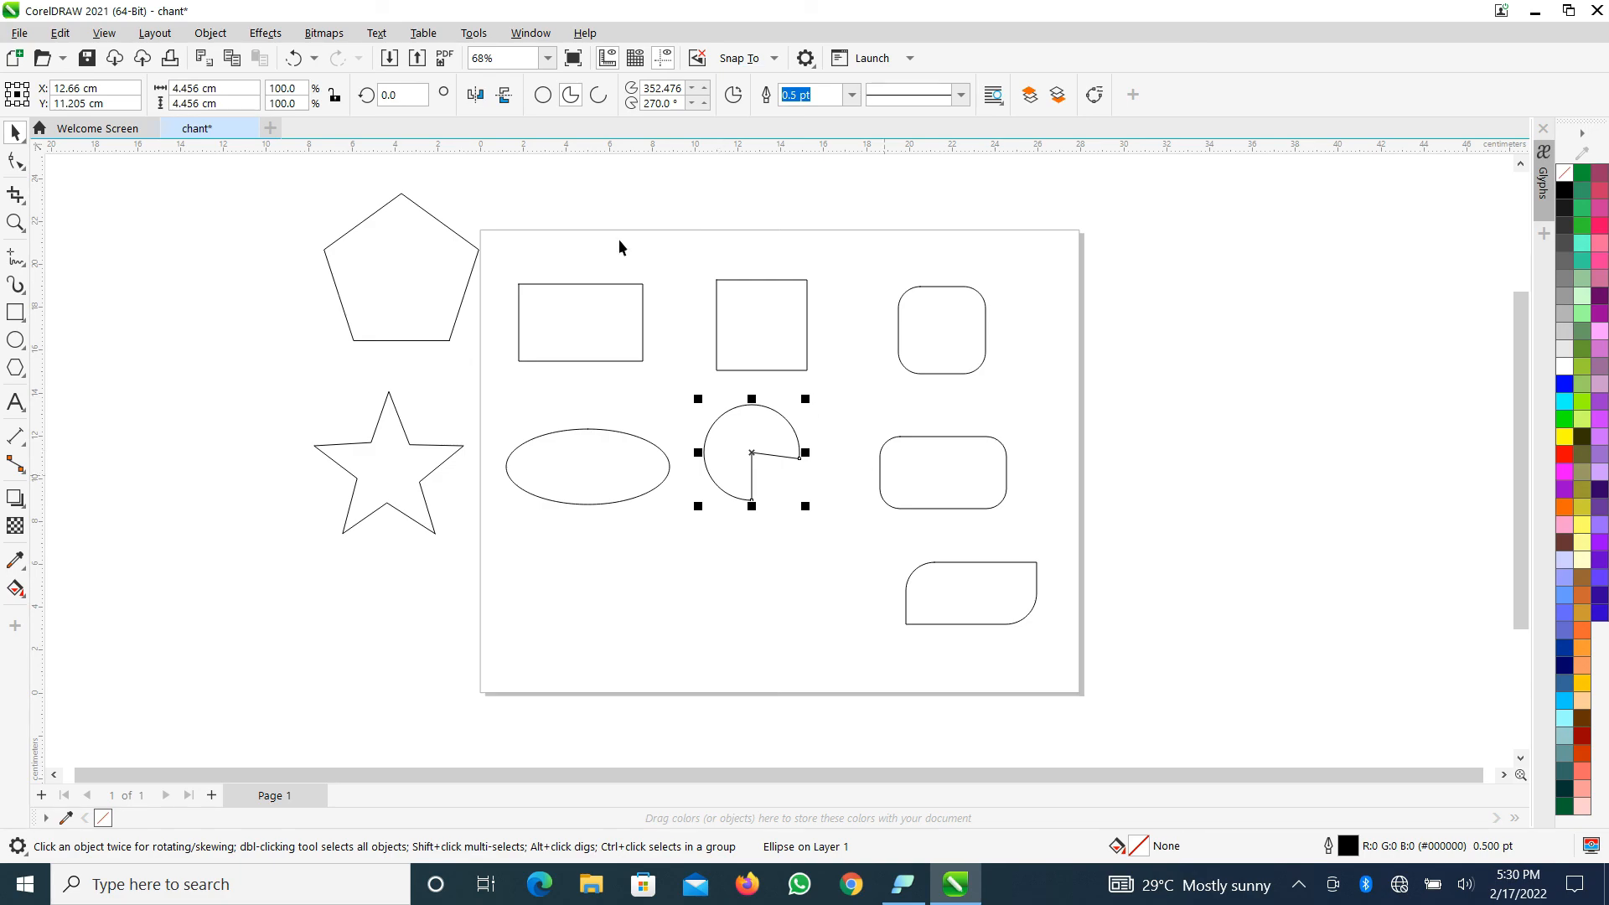
{"action": "left_click", "coordinate": [541, 96]}
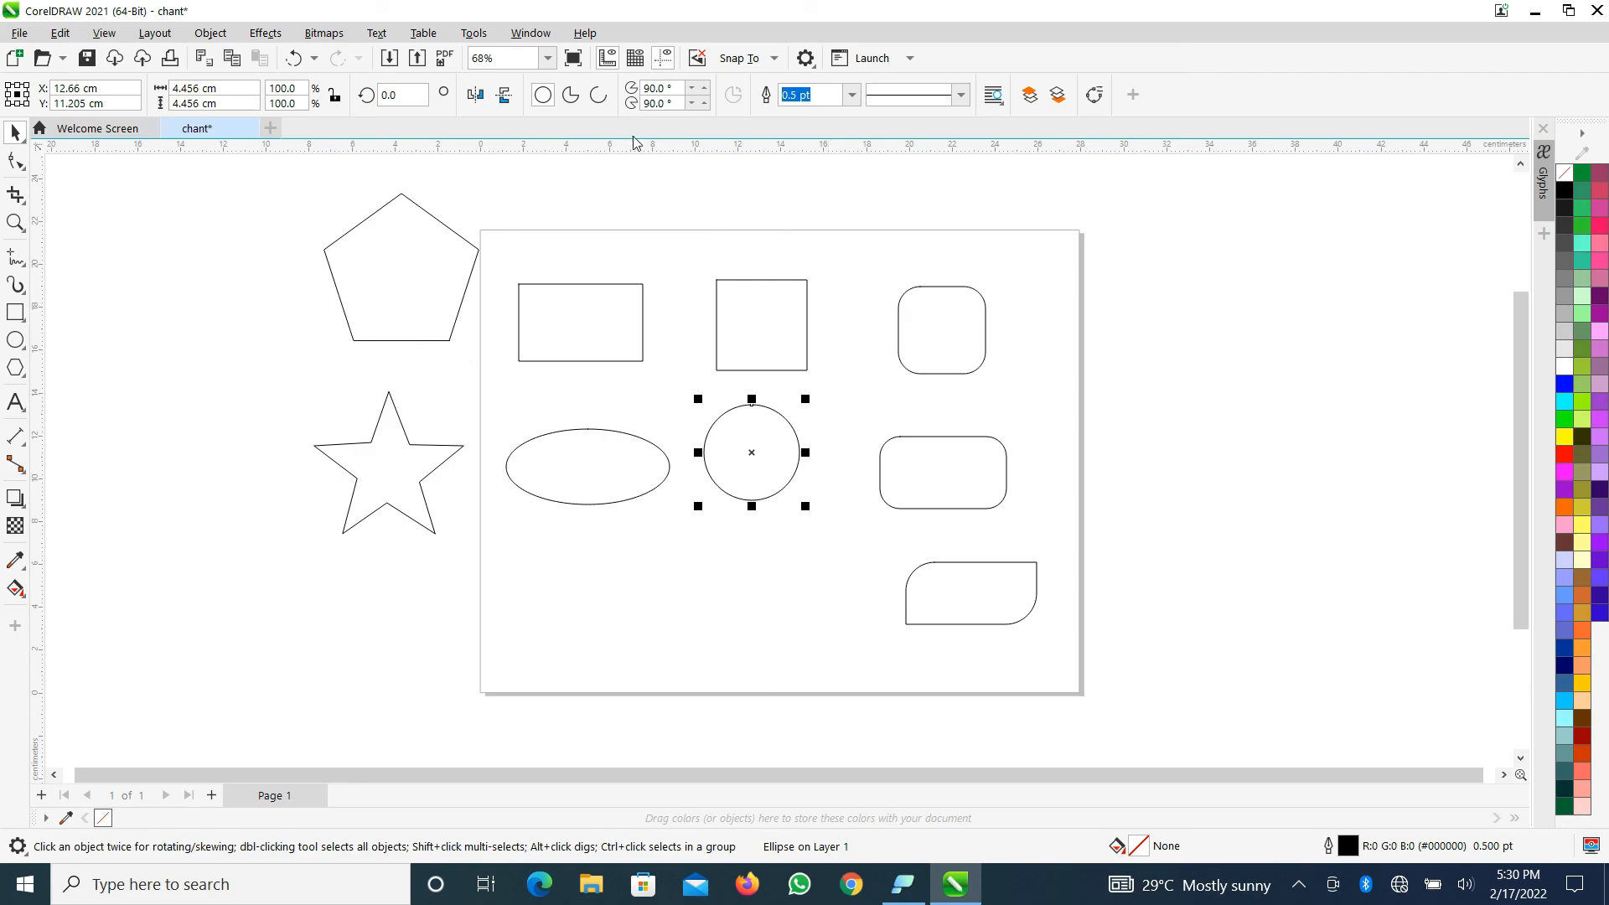
{"action": "left_click", "coordinate": [600, 99]}
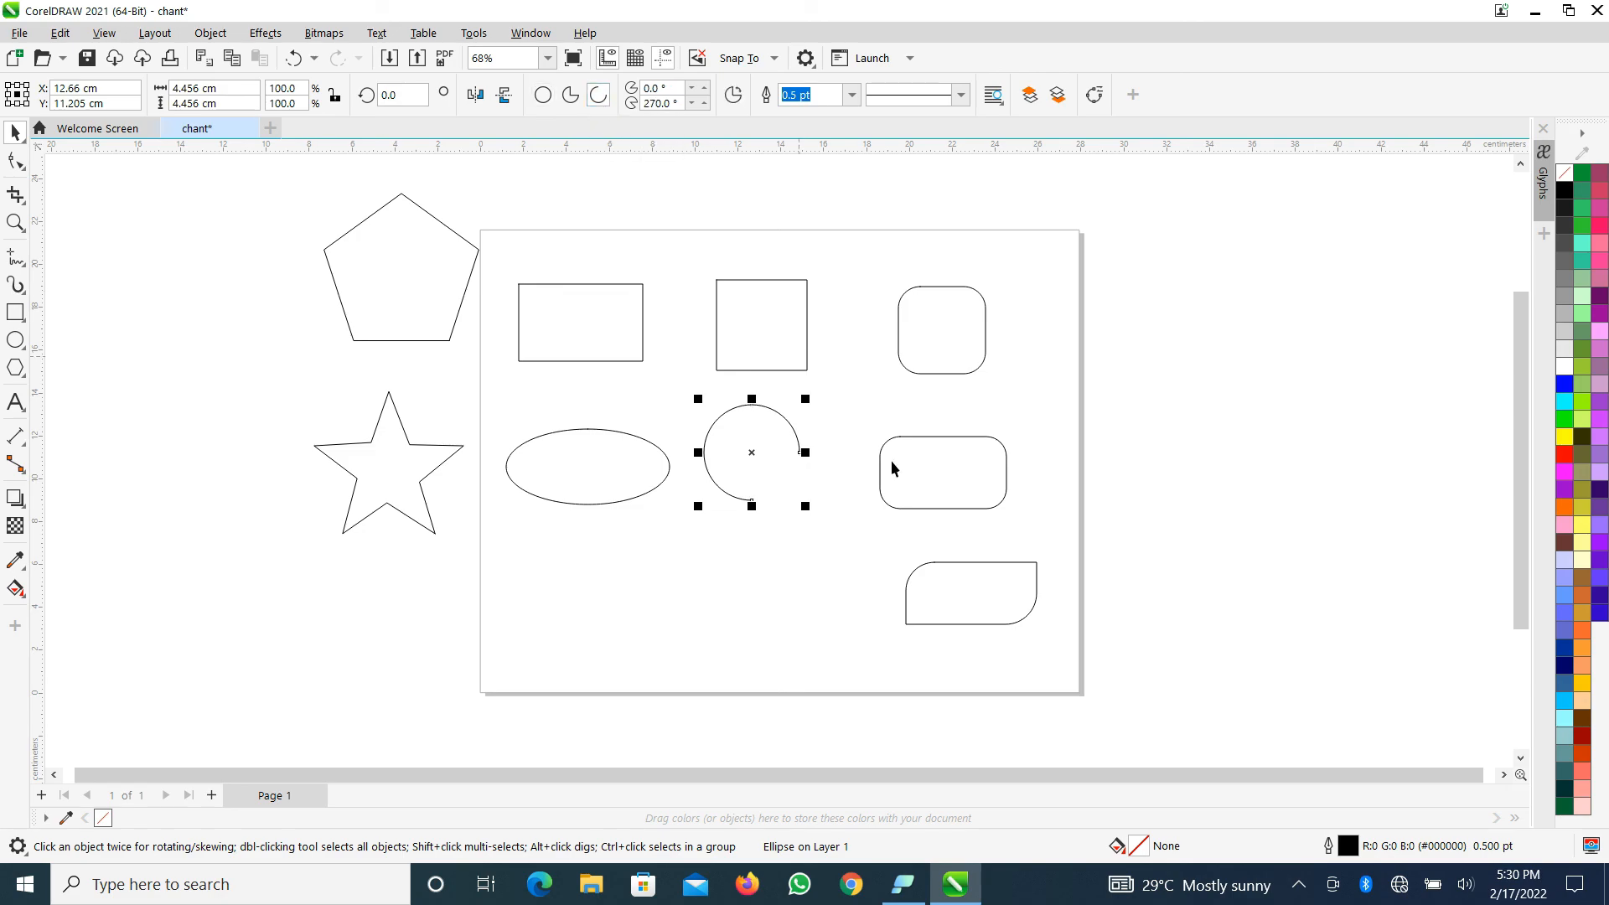
- Adjust the arc's start angle to 357°
{"action": "left_click", "coordinate": [778, 415]}
{"action": "left_click", "coordinate": [692, 90]}
{"action": "left_click", "coordinate": [694, 88]}
{"action": "left_click", "coordinate": [704, 88]}
{"action": "left_click", "coordinate": [704, 88]}
{"action": "left_click", "coordinate": [705, 88]}
{"action": "left_click", "coordinate": [705, 88]}
{"action": "left_click", "coordinate": [704, 88]}
{"action": "left_click", "coordinate": [705, 88]}
{"action": "left_click", "coordinate": [704, 88]}
- Lower the arc's end angle step by step to below 253°
{"action": "left_click", "coordinate": [693, 104]}
{"action": "left_click", "coordinate": [693, 104]}
{"action": "left_click", "coordinate": [693, 104]}
{"action": "left_click", "coordinate": [693, 104]}
{"action": "left_click", "coordinate": [693, 104]}
{"action": "left_click", "coordinate": [692, 104]}
{"action": "left_click", "coordinate": [692, 104]}
{"action": "left_click", "coordinate": [693, 104]}
{"action": "left_click", "coordinate": [692, 104]}
{"action": "left_click", "coordinate": [693, 104]}
{"action": "left_click", "coordinate": [692, 104]}
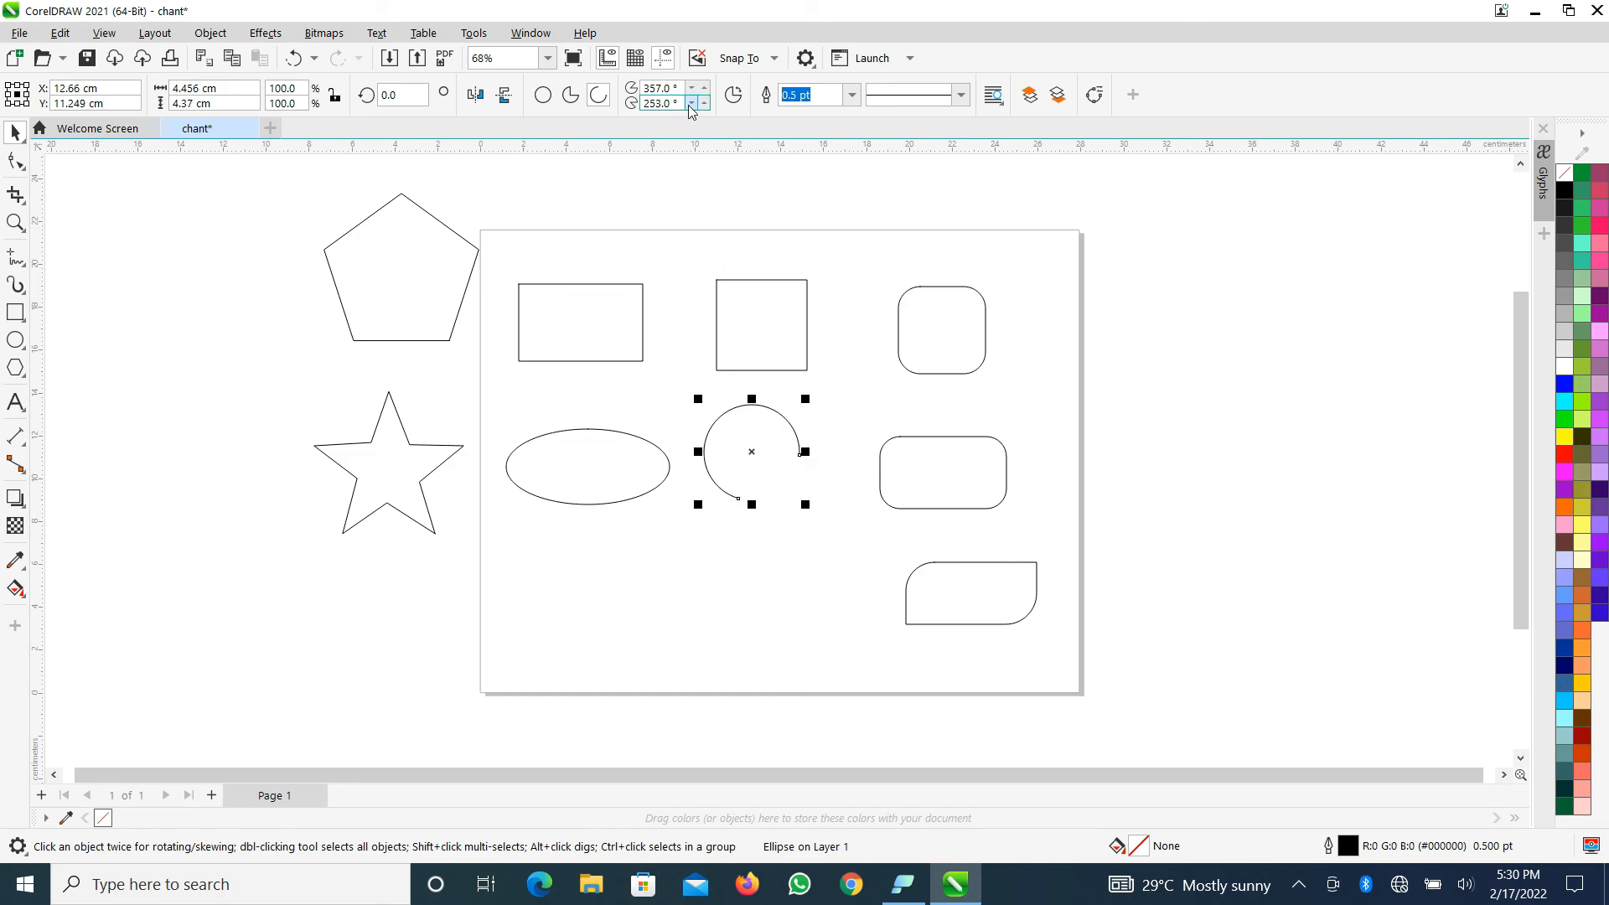
{"action": "left_click", "coordinate": [692, 104]}
{"action": "left_click", "coordinate": [692, 104]}
{"action": "left_click", "coordinate": [693, 104]}
{"action": "left_click", "coordinate": [693, 104]}
{"action": "left_click", "coordinate": [692, 104]}
{"action": "left_click", "coordinate": [692, 104]}
{"action": "left_click", "coordinate": [692, 104]}
{"action": "left_click", "coordinate": [692, 104]}
{"action": "left_click", "coordinate": [692, 104]}
- Raise the arc's end angle step by step until its lower end lies almost directly below the arc's centre
{"action": "left_click", "coordinate": [705, 103]}
{"action": "left_click", "coordinate": [705, 103]}
{"action": "left_click", "coordinate": [705, 103]}
{"action": "left_click", "coordinate": [705, 104]}
{"action": "left_click", "coordinate": [705, 103]}
{"action": "left_click", "coordinate": [705, 103]}
{"action": "left_click", "coordinate": [704, 103]}
{"action": "left_click", "coordinate": [705, 103]}
{"action": "left_click", "coordinate": [705, 104]}
{"action": "left_click", "coordinate": [704, 104]}
{"action": "left_click", "coordinate": [705, 103]}
{"action": "left_click", "coordinate": [705, 103]}
{"action": "left_click", "coordinate": [705, 103]}
{"action": "left_click", "coordinate": [705, 103]}
{"action": "left_click", "coordinate": [705, 103]}
{"action": "left_click", "coordinate": [705, 103]}
{"action": "left_click", "coordinate": [705, 103]}
{"action": "left_click", "coordinate": [705, 104]}
{"action": "left_click", "coordinate": [704, 103]}
{"action": "left_click", "coordinate": [848, 390]}
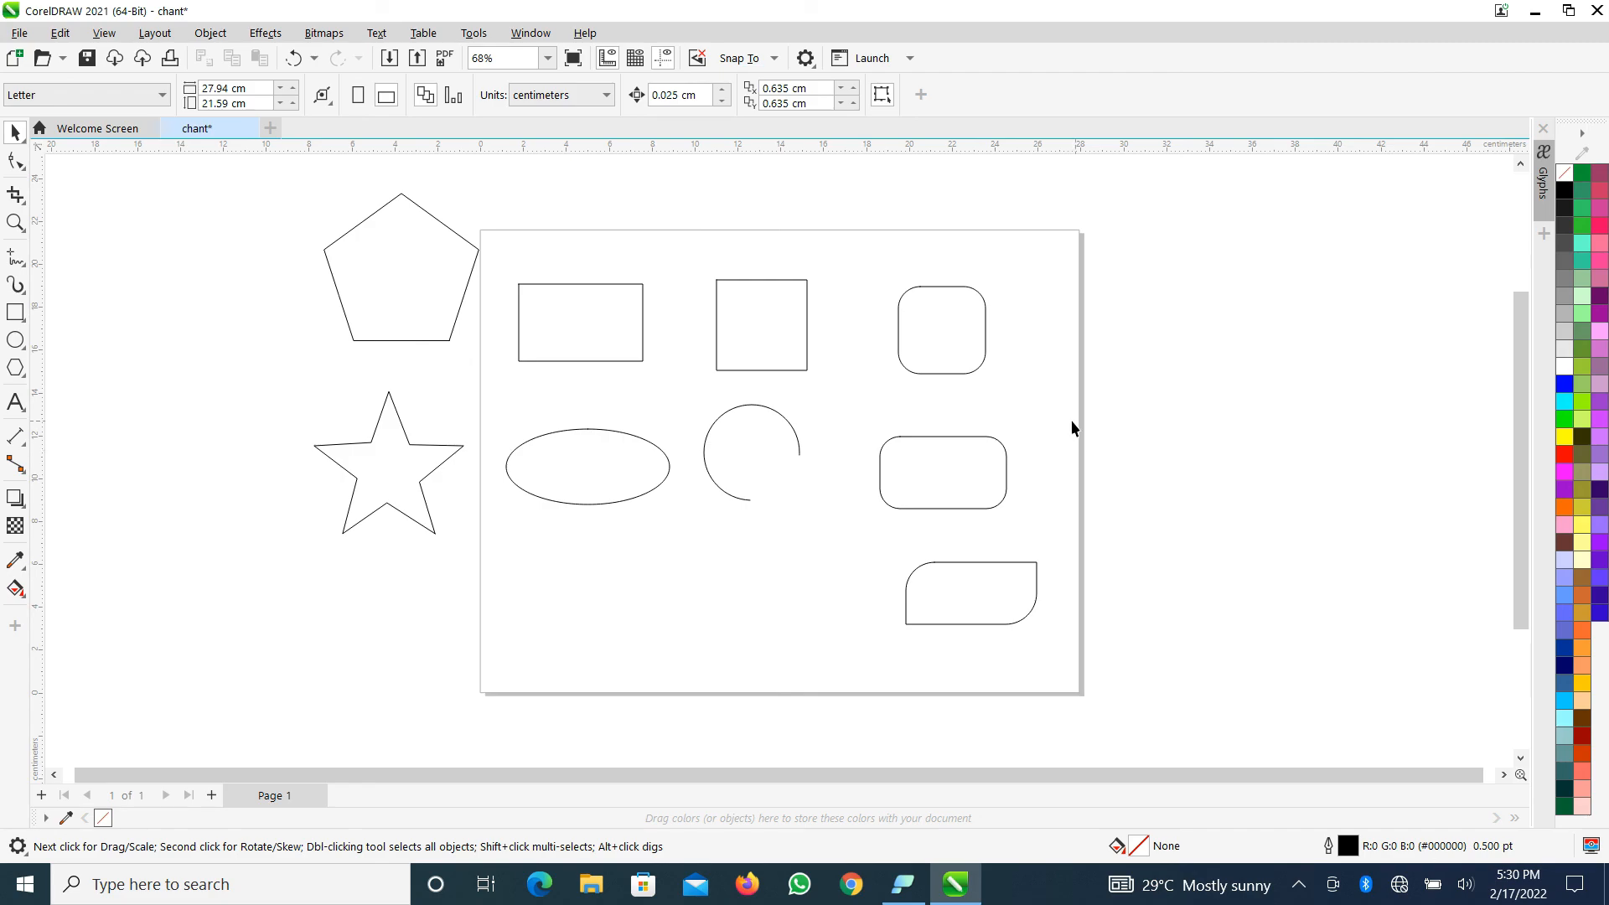
- Draw a circle about 4.5 cm in diameter just left of the shape with two rounded corners
{"action": "left_click", "coordinate": [16, 344]}
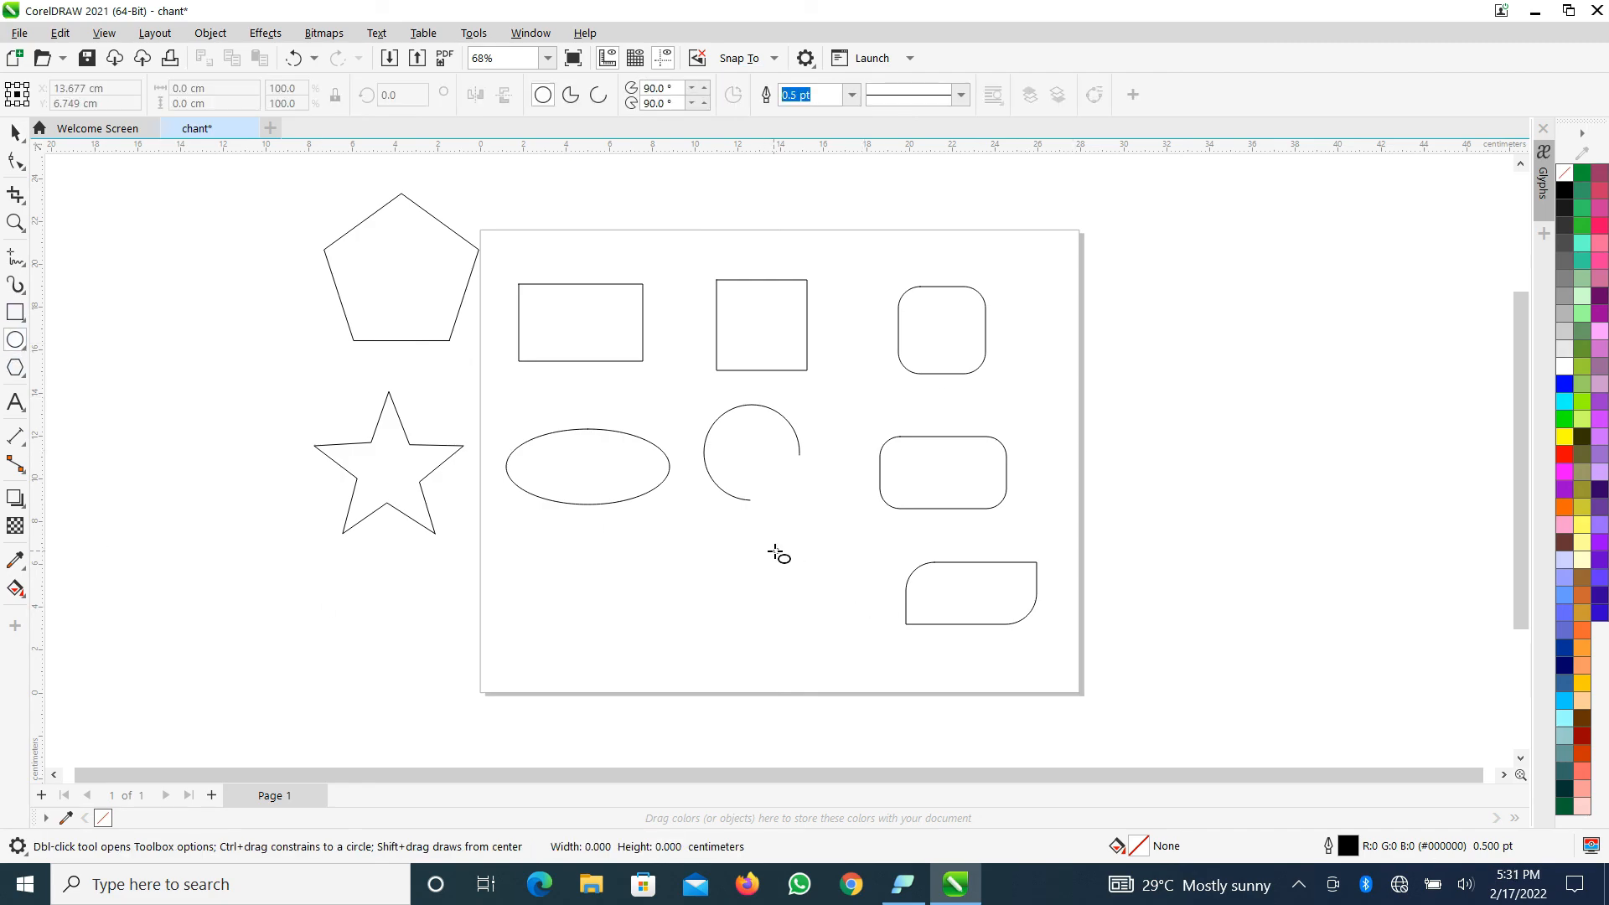
{"action": "mouse_move", "coordinate": [770, 544]}
{"action": "left_mouse_down"}
{"action": "mouse_move", "coordinate": [837, 636]}
{"action": "mouse_move", "coordinate": [875, 650]}
{"action": "left_mouse_up"}
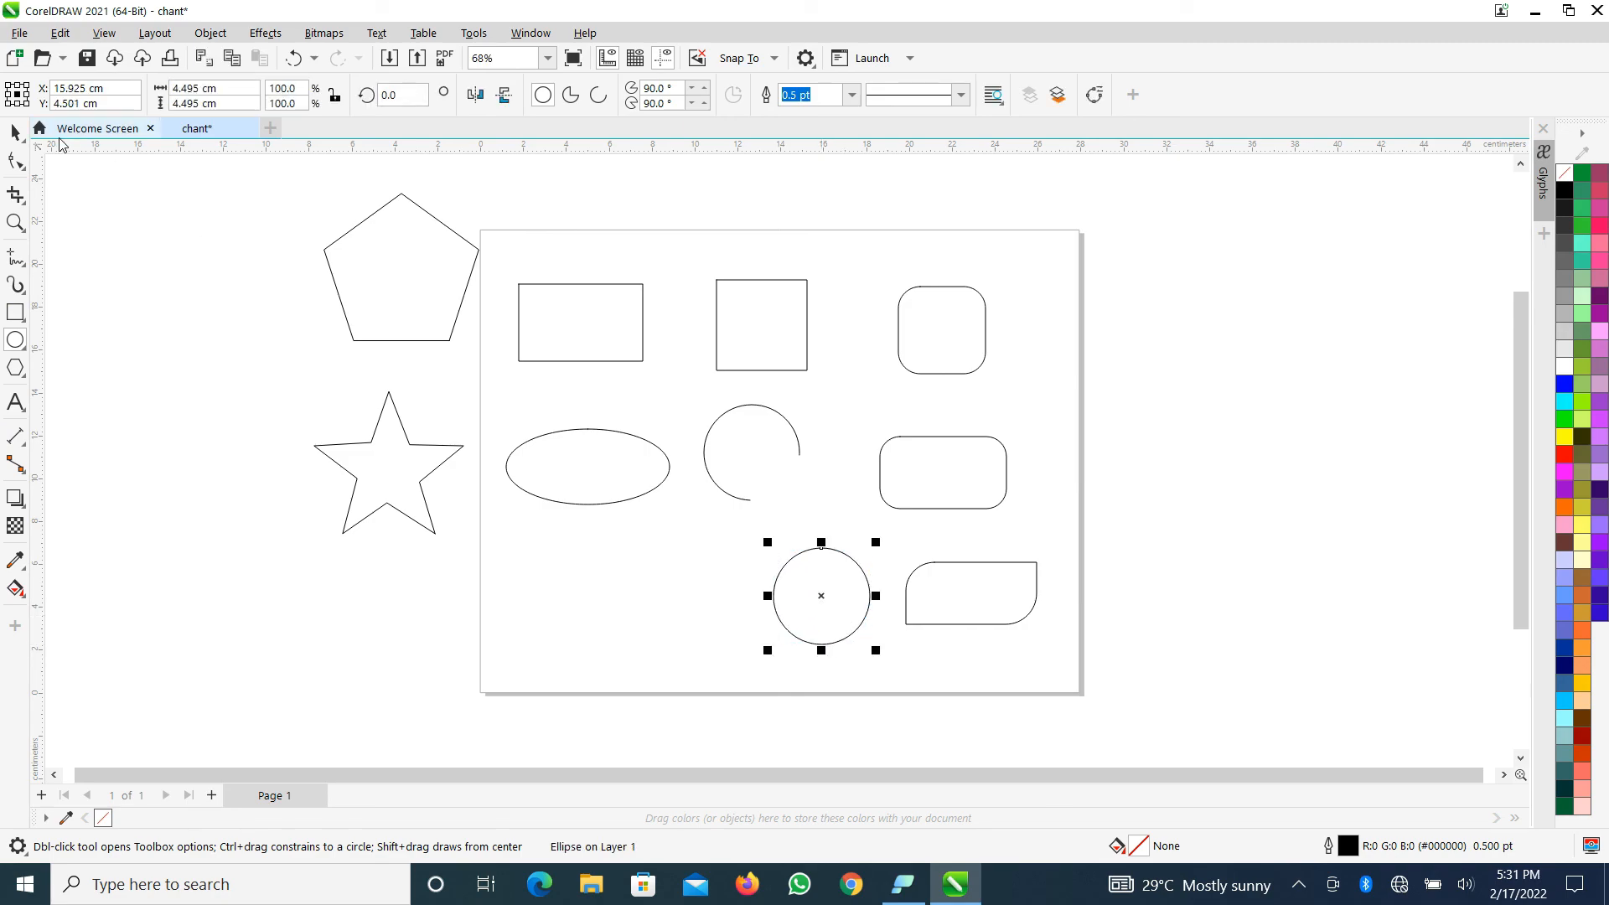
{"action": "left_click", "coordinate": [15, 132]}
{"action": "left_click", "coordinate": [729, 641]}
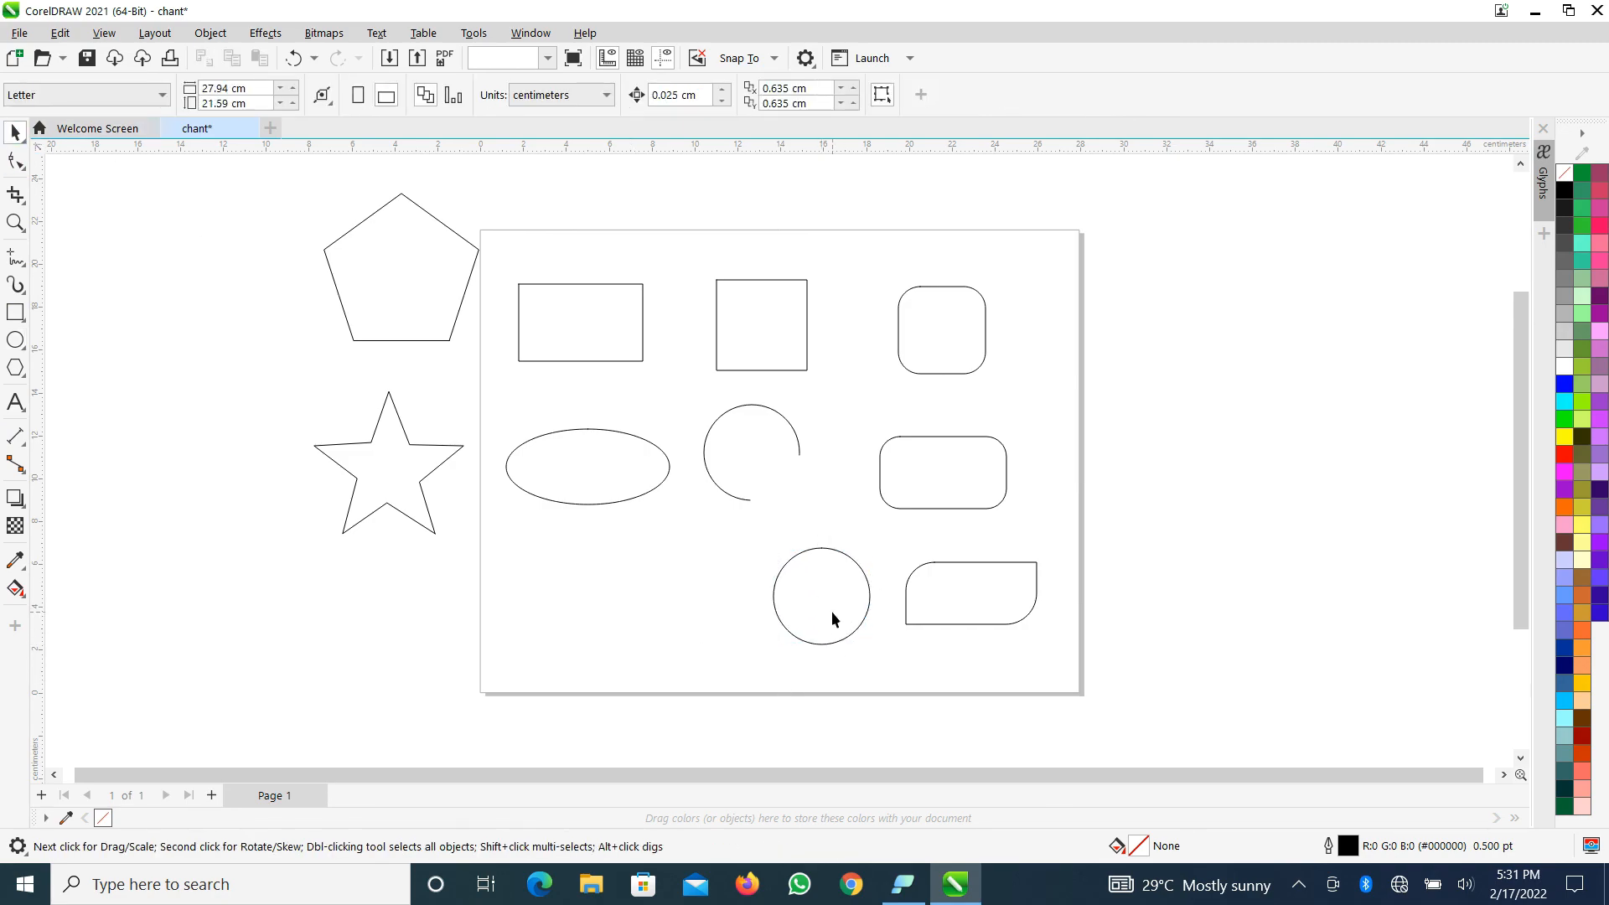
- Move the new circle left to below the ellipse, at about X 6.1 cm and Y 4.9 cm
{"action": "left_click_drag", "start_coordinate": [830, 611], "coordinate": [651, 607]}
{"action": "left_click_drag", "start_coordinate": [617, 606], "coordinate": [618, 605]}
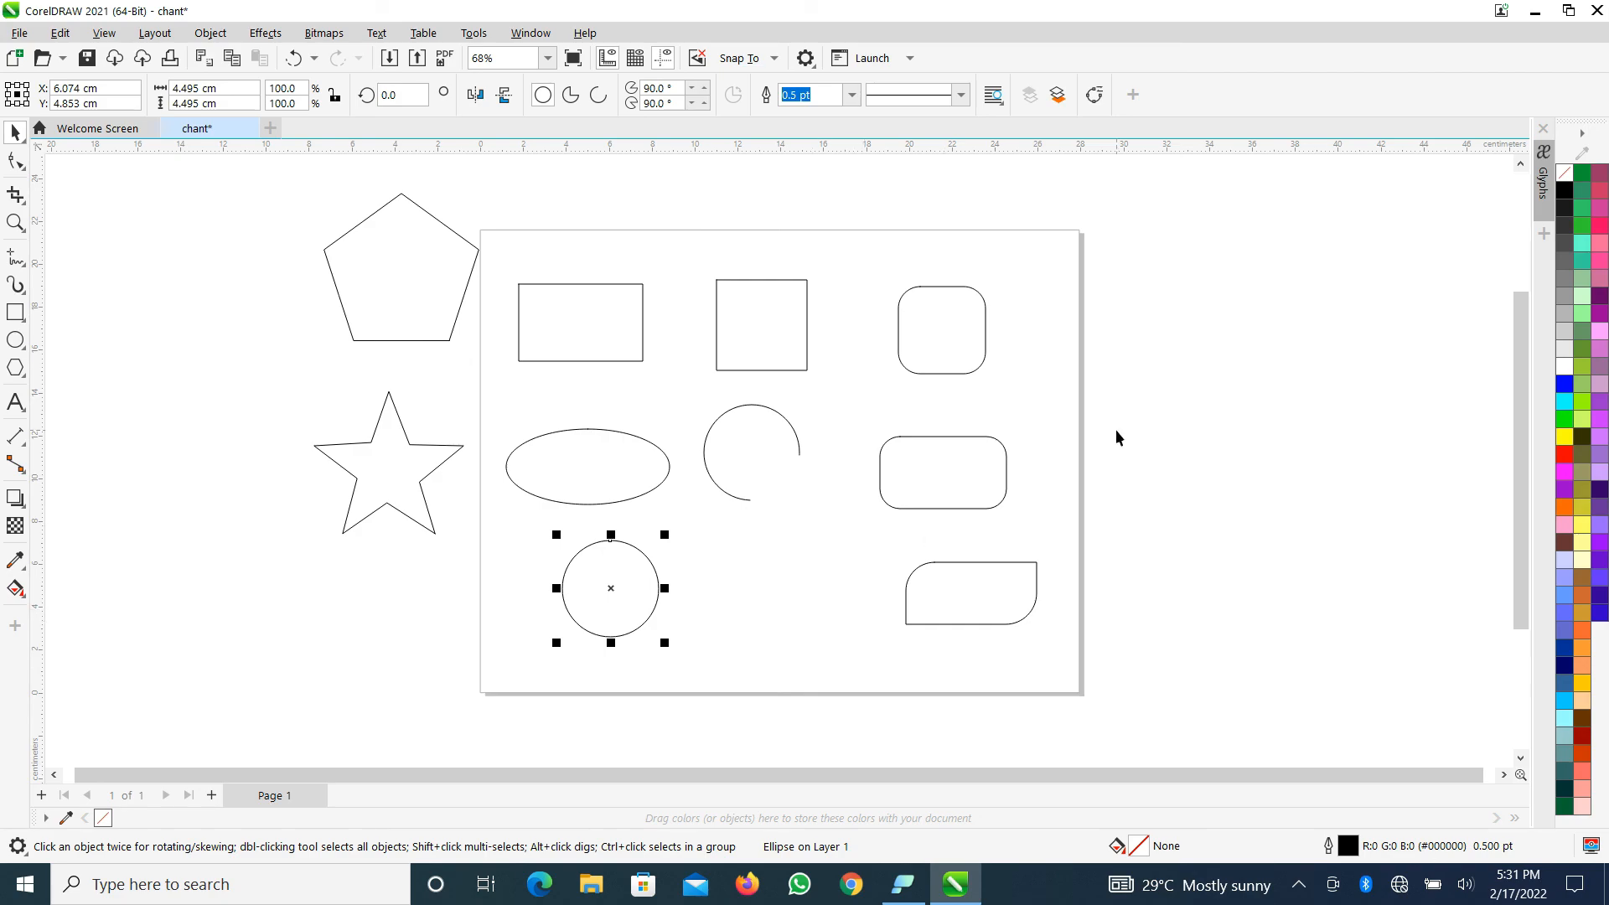
{"action": "left_click", "coordinate": [1061, 442]}
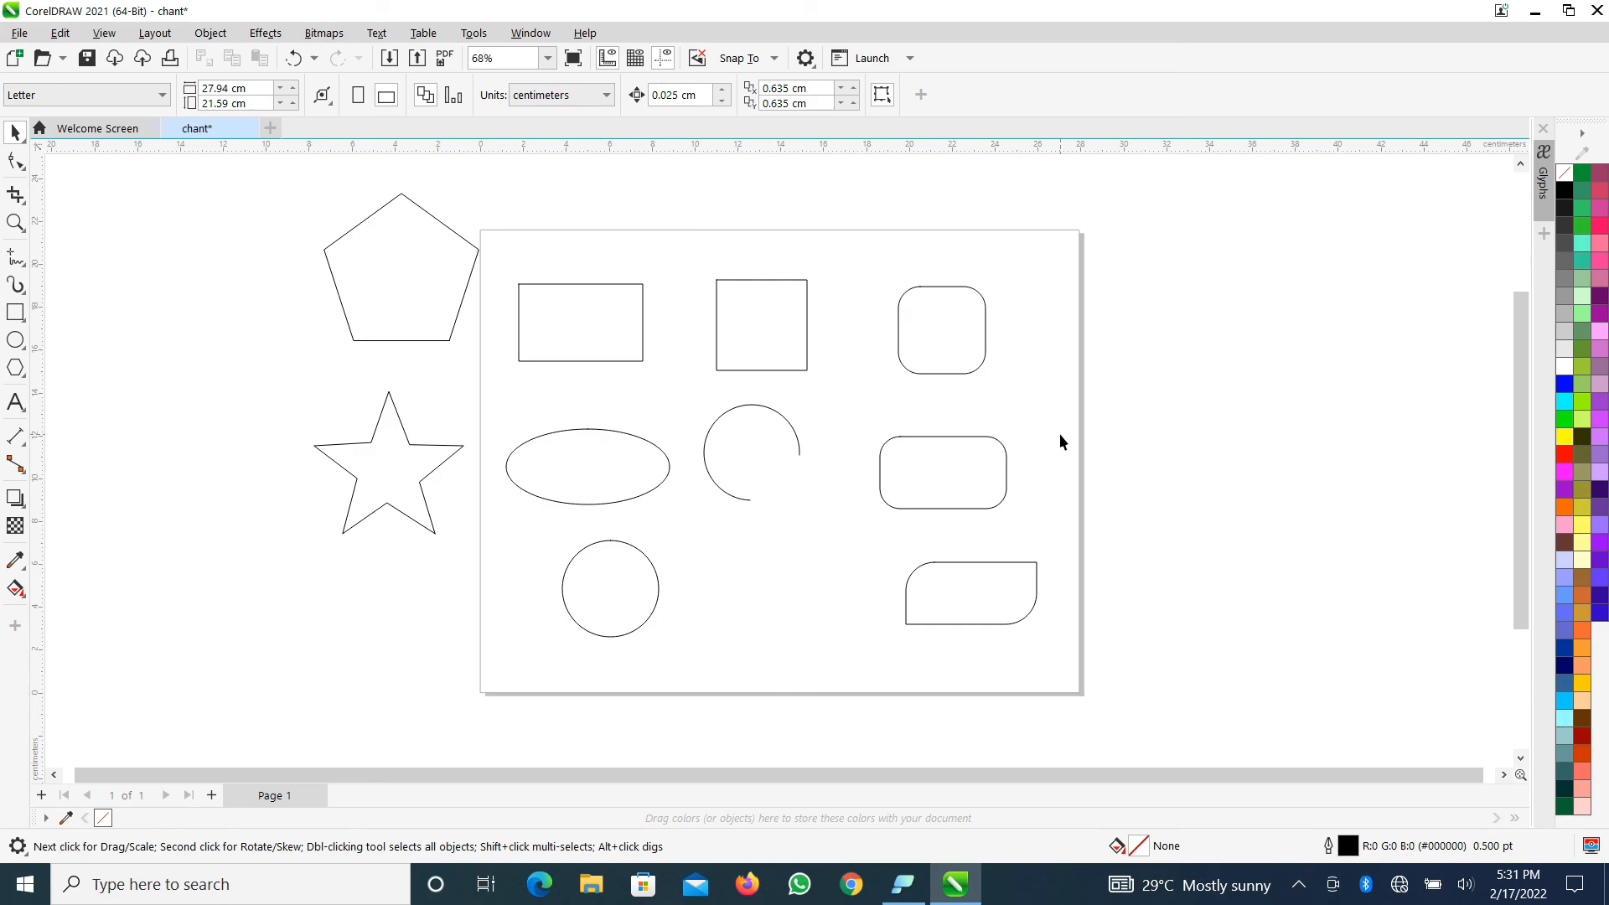